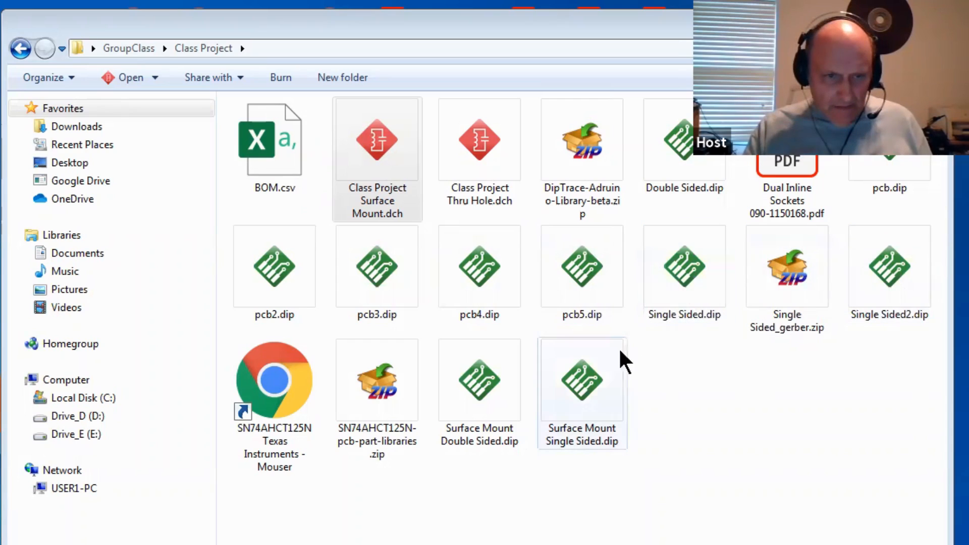
# Open Surface Mount Double Sided.dip from the Class Project folder and view its bottom layer before returning to Top (1)
pyautogui.doubleClick(478, 385)
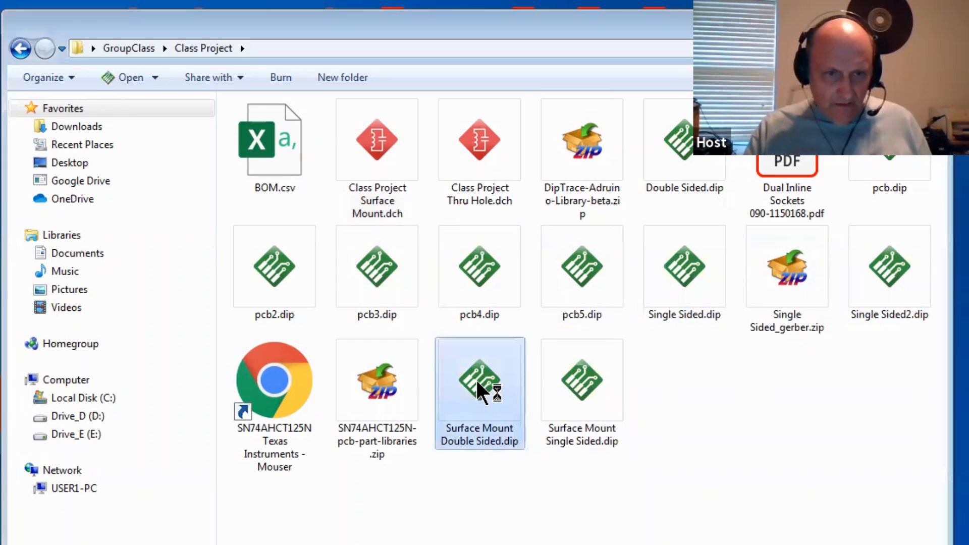
pyautogui.click(434, 47)
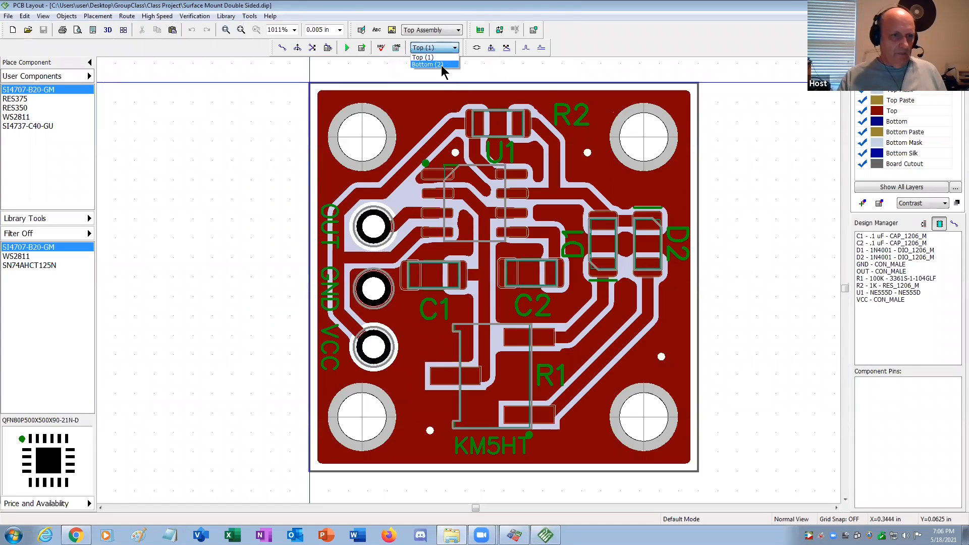
pyautogui.click(427, 64)
pyautogui.click(439, 48)
pyautogui.click(438, 57)
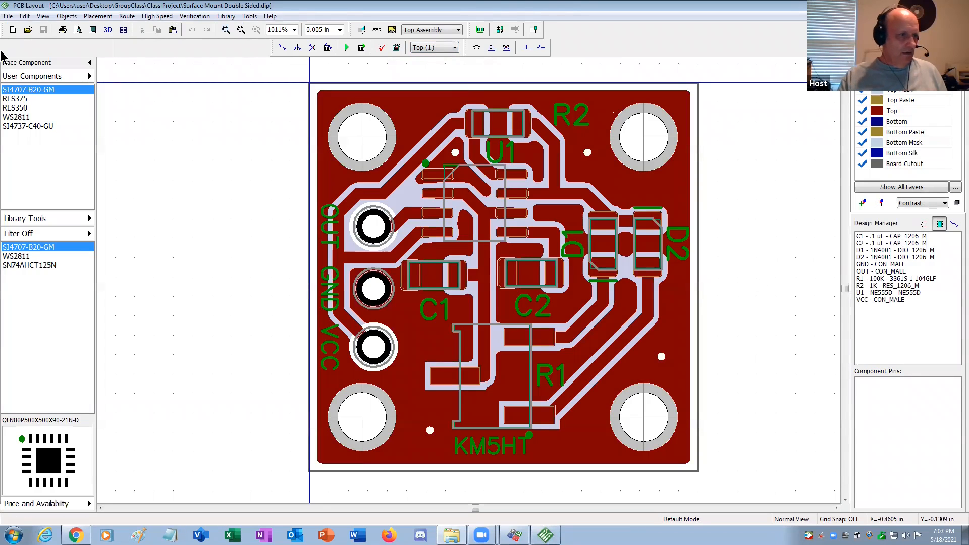
# Review the board's layout information, keeping the dialog clear of the board, and close it when done
pyautogui.click(9, 17)
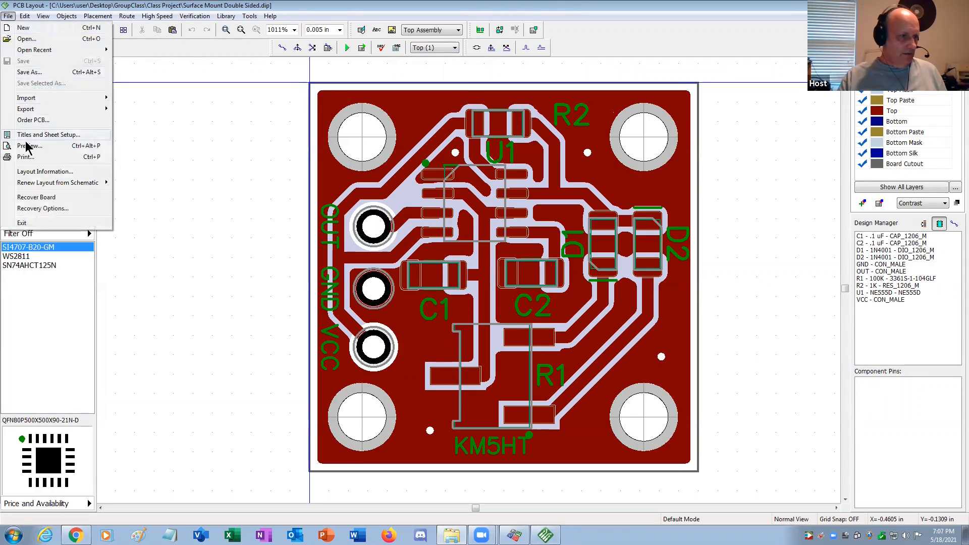
pyautogui.click(31, 172)
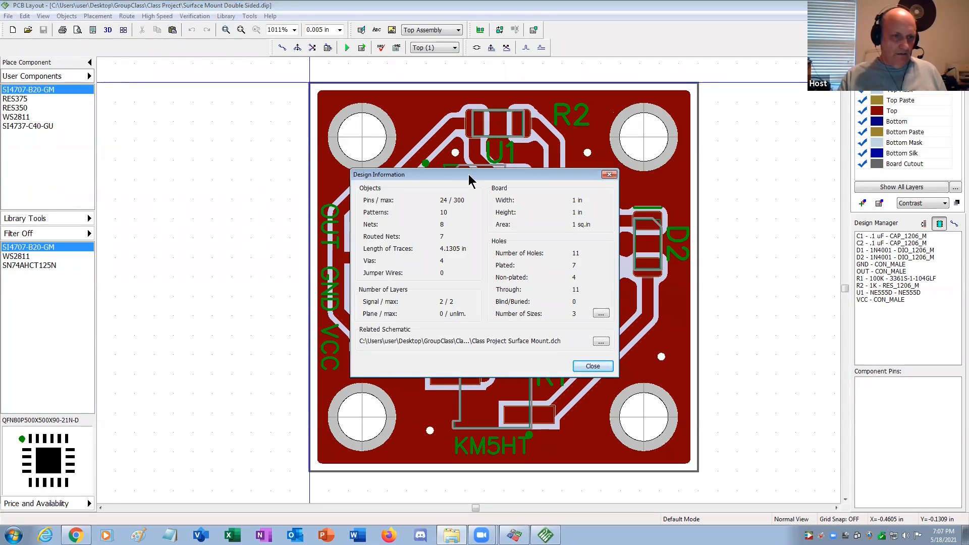
pyautogui.moveTo(469, 179); pyautogui.dragTo(169, 140)
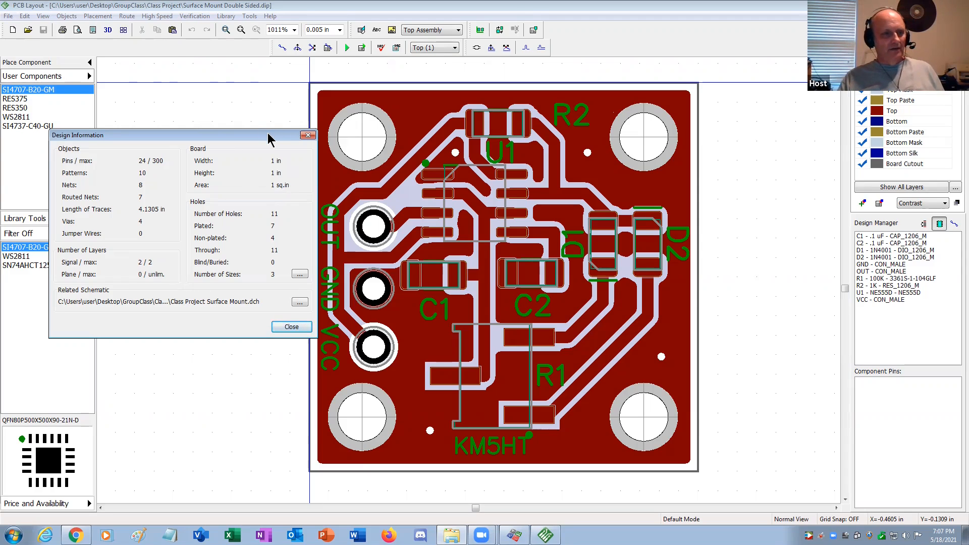
pyautogui.moveTo(268, 134); pyautogui.dragTo(247, 121)
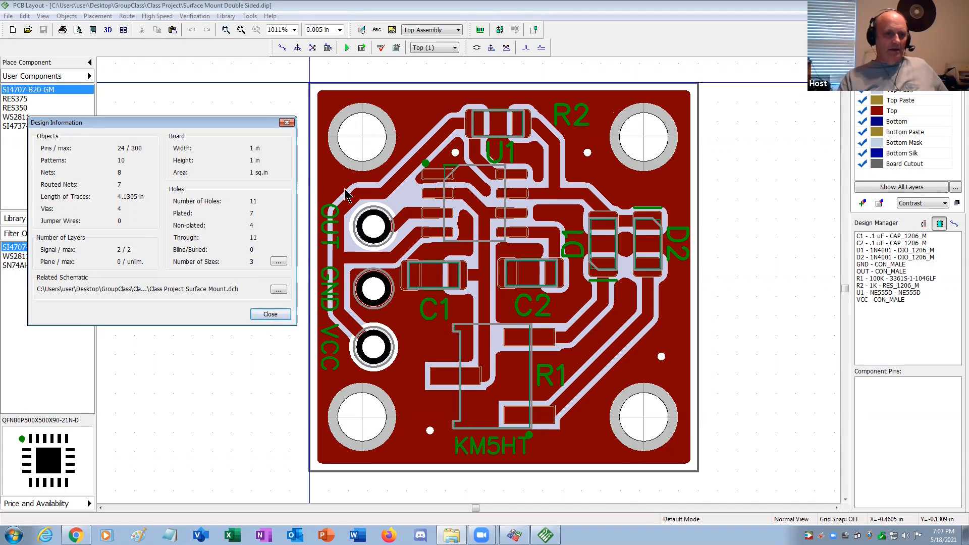
pyautogui.click(286, 123)
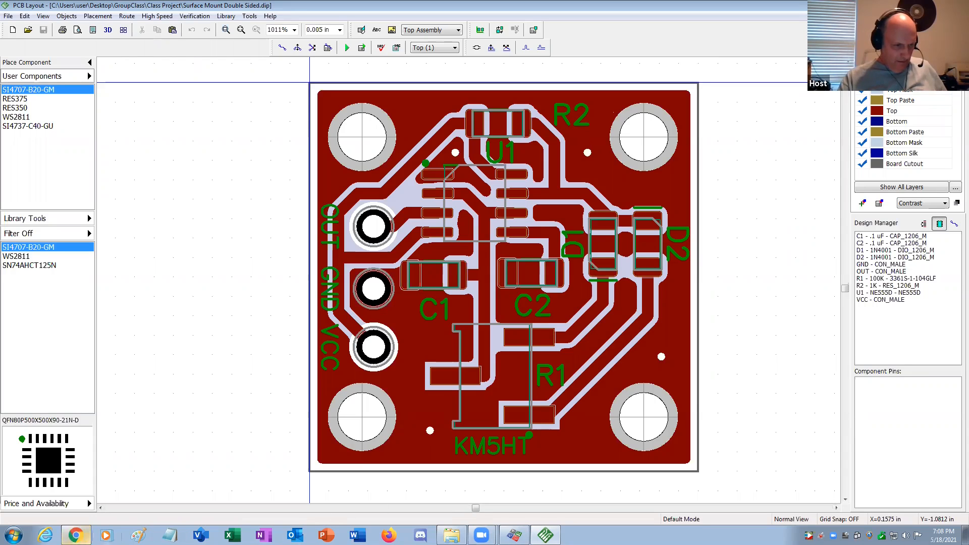
# Switch to the Class Project folder window, reposition it over the board and shorten it
pyautogui.moveTo(452, 535)
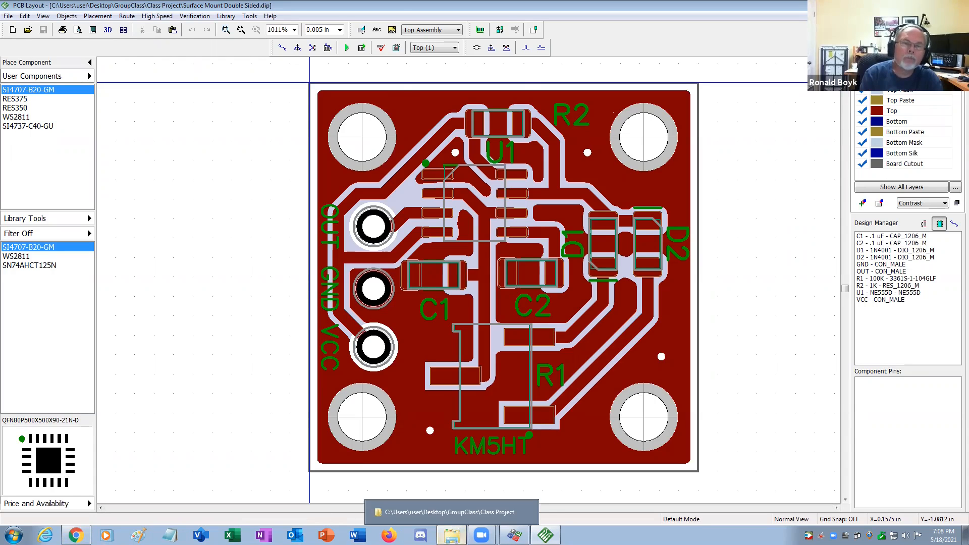
pyautogui.click(450, 512)
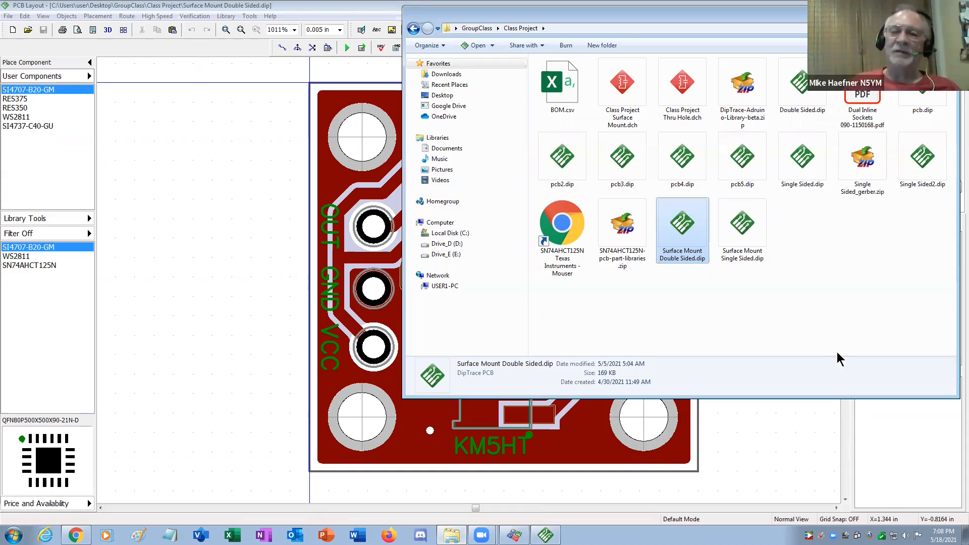
pyautogui.moveTo(826, 396); pyautogui.dragTo(824, 354)
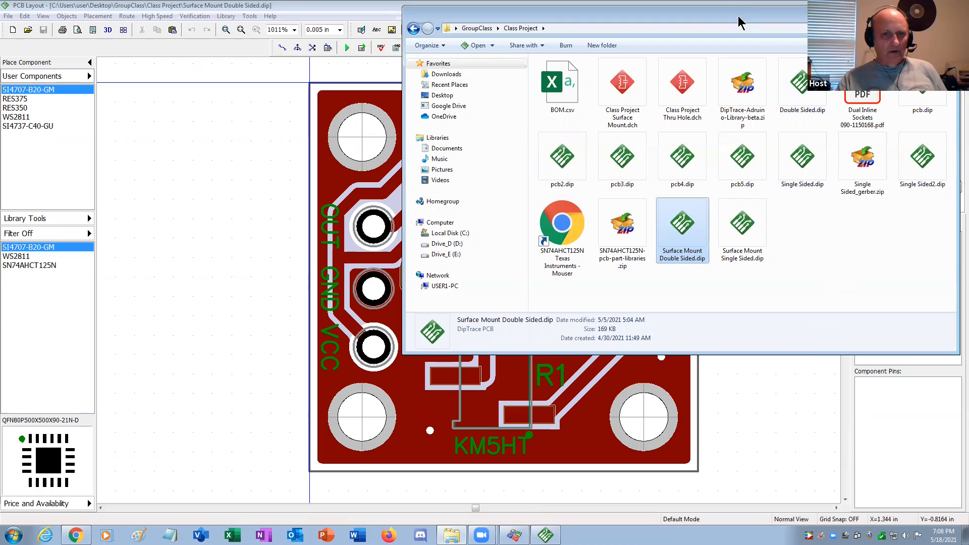
pyautogui.moveTo(738, 23); pyautogui.dragTo(732, 50)
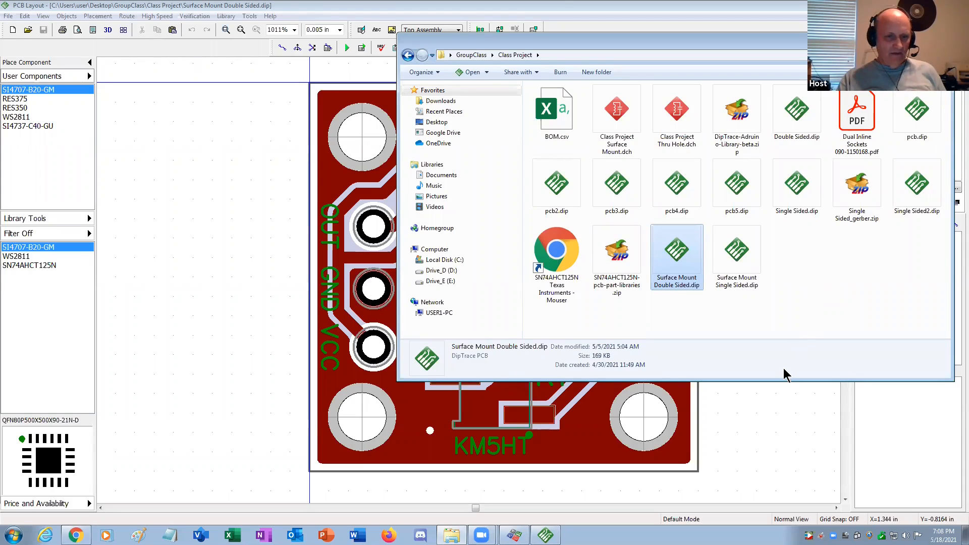
pyautogui.moveTo(778, 381); pyautogui.dragTo(779, 370)
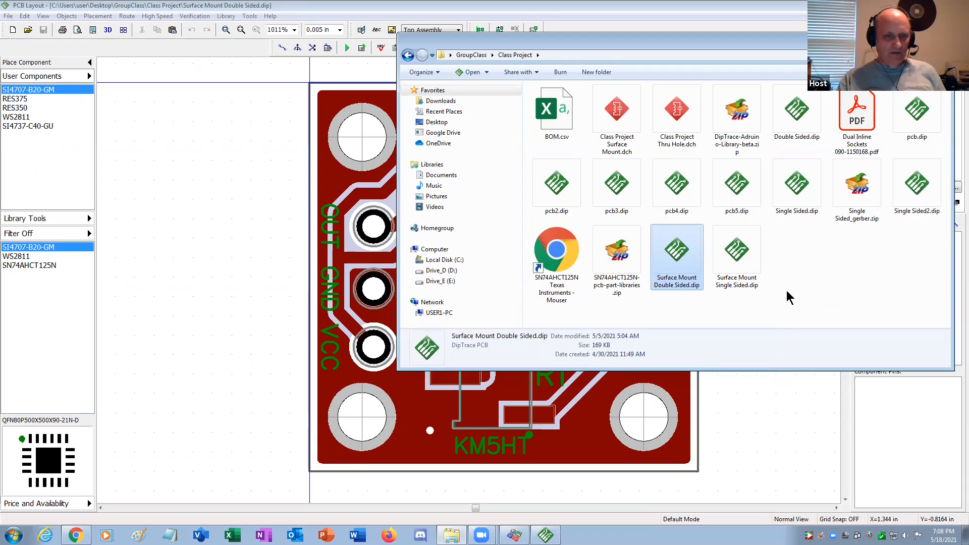
pyautogui.click(787, 291)
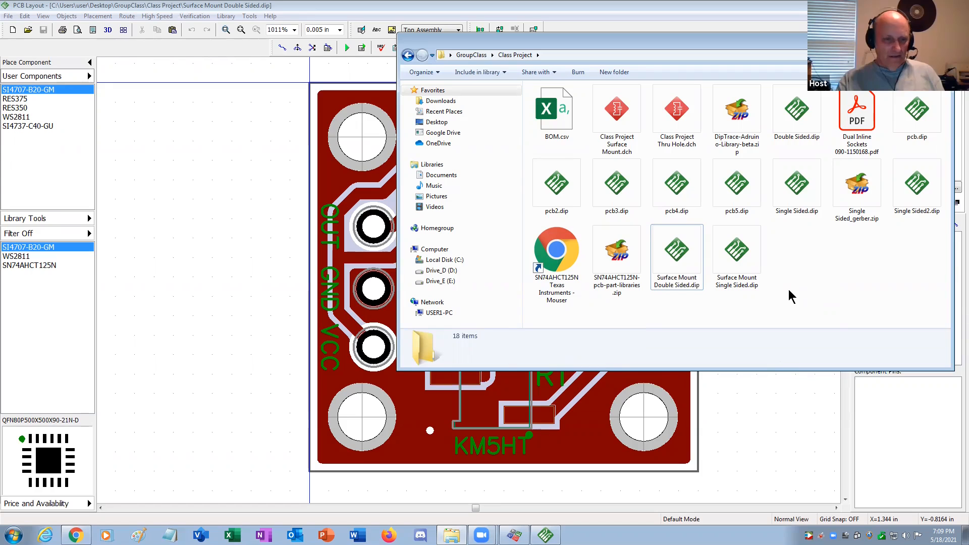
pyautogui.hotkey('alt', 'Tab')
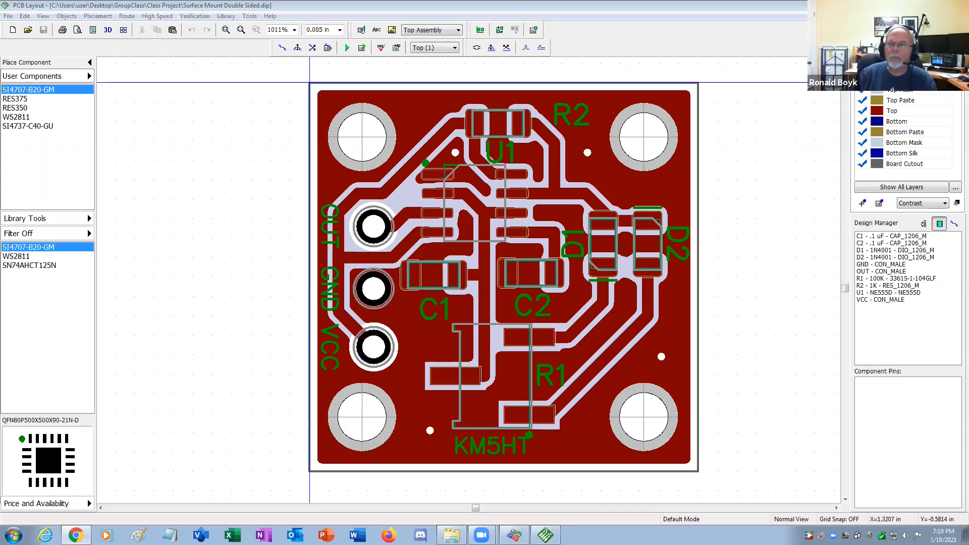
# Locate DipTrace-Adruino-Library-beta.zip in its containing Class Project folder and open the archive in IZArc
pyautogui.click(621, 111)
pyautogui.rightClick(622, 111)
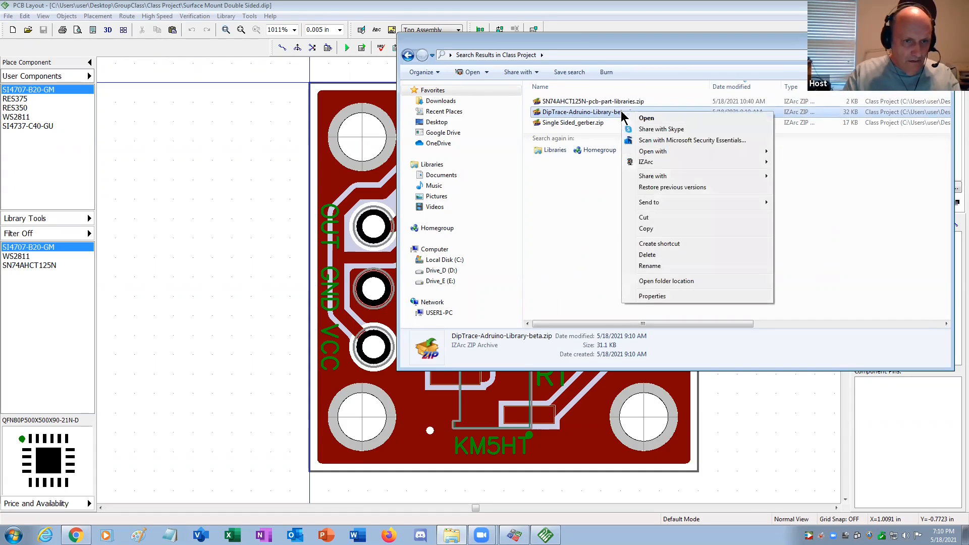
pyautogui.click(652, 281)
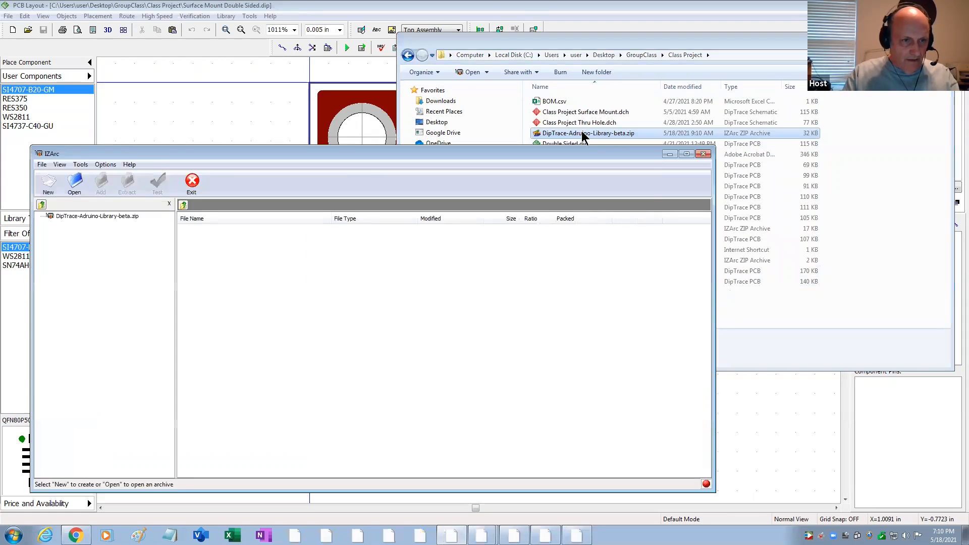
pyautogui.click(380, 270)
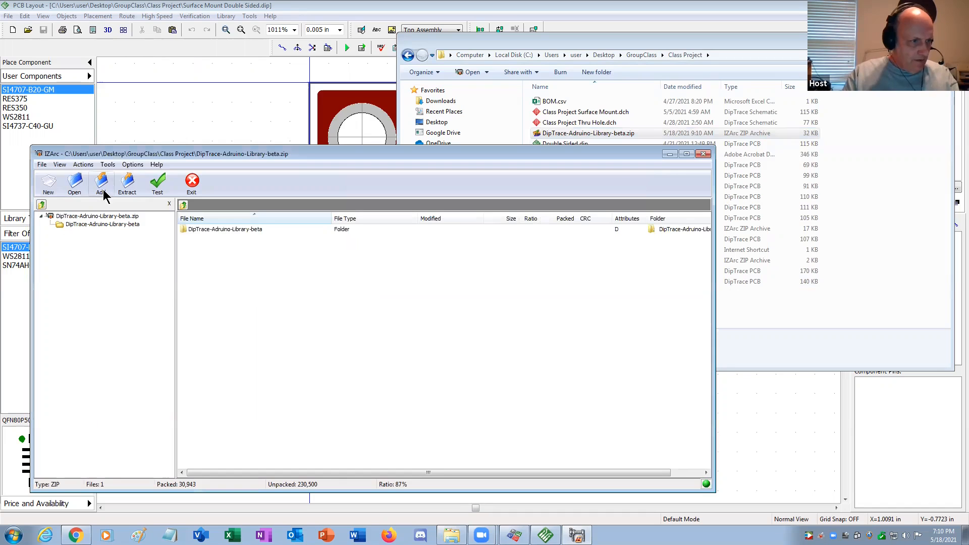
# Extract the whole archive into the Class Project\DipTrace-Adruino-Library-beta folder and close IZArc
pyautogui.click(127, 183)
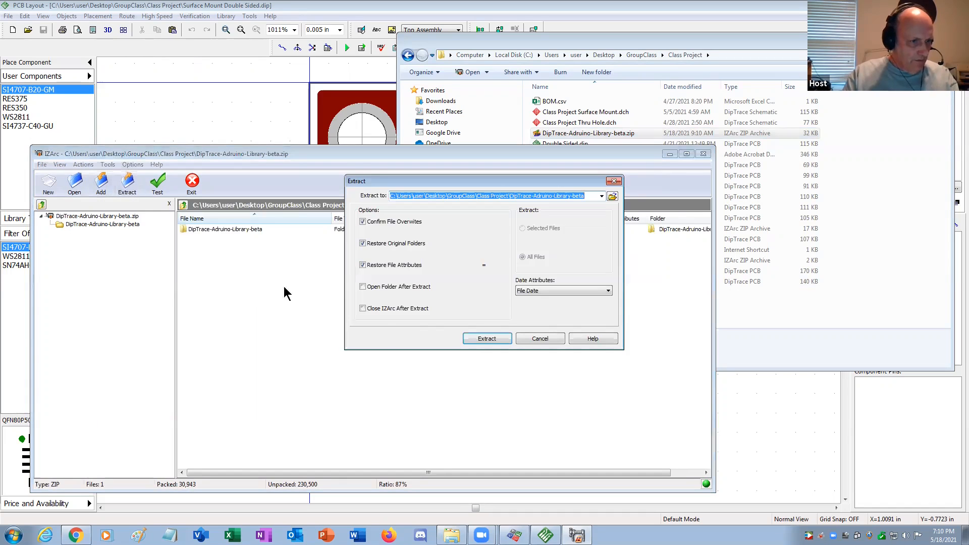
pyautogui.click(486, 338)
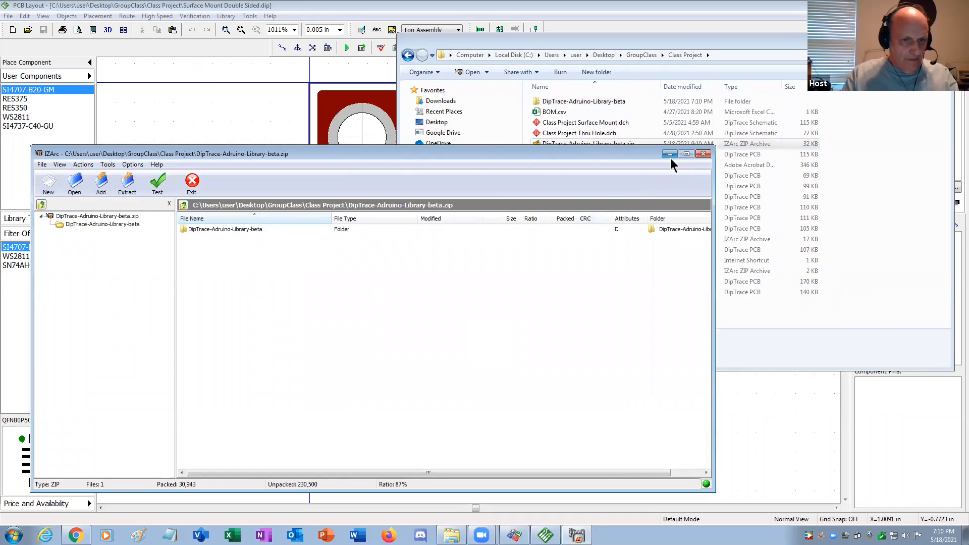
pyautogui.click(703, 154)
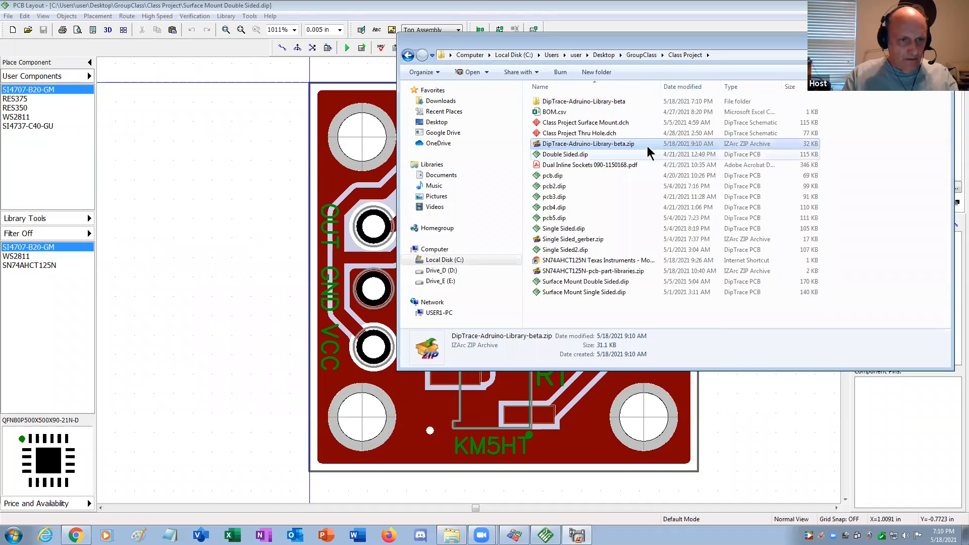
# Open the nested DipTrace-Adruino-Library-beta folder and move its window aside to uncover more of the PCB layout
pyautogui.doubleClick(604, 102)
pyautogui.doubleClick(598, 103)
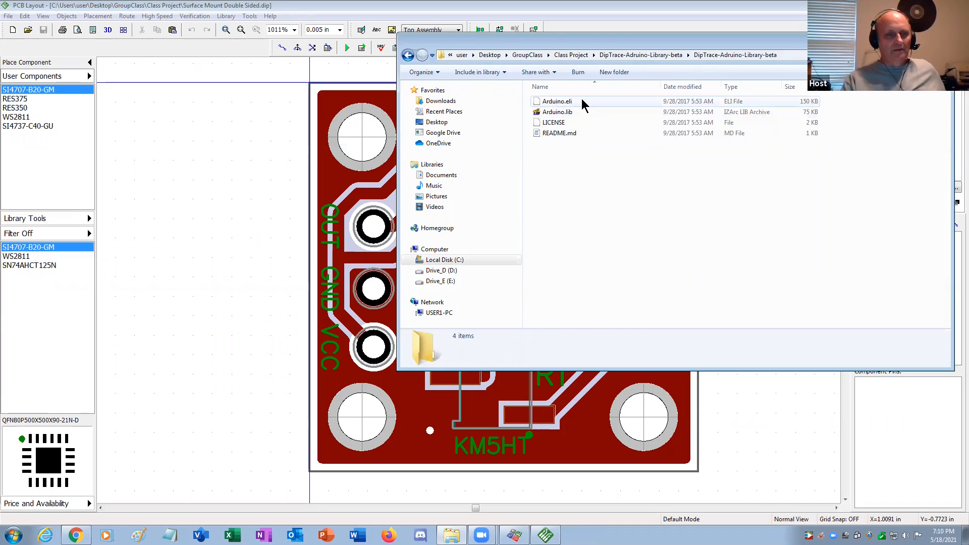
pyautogui.moveTo(581, 39); pyautogui.dragTo(662, 40)
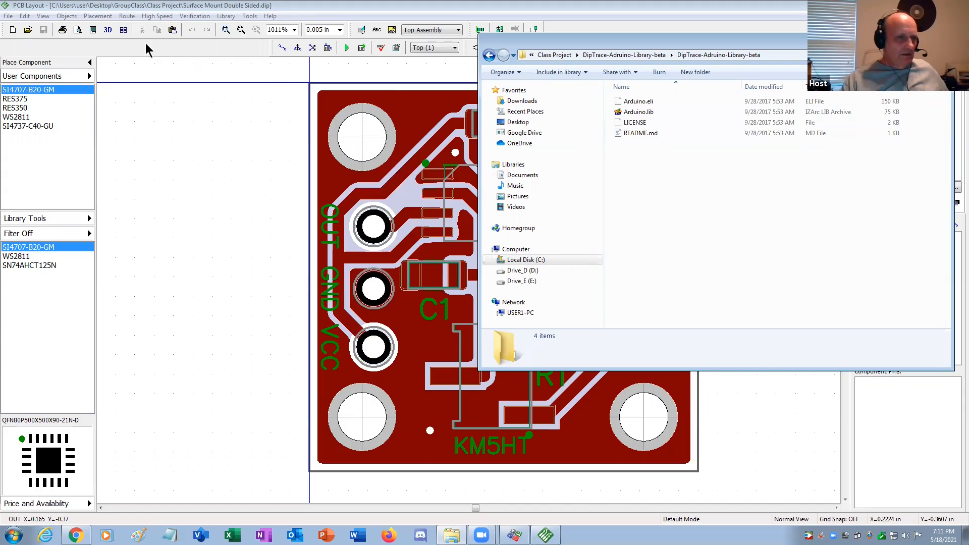
# Return to the PCB layout and open Library Setup for the User Components group
pyautogui.click(159, 94)
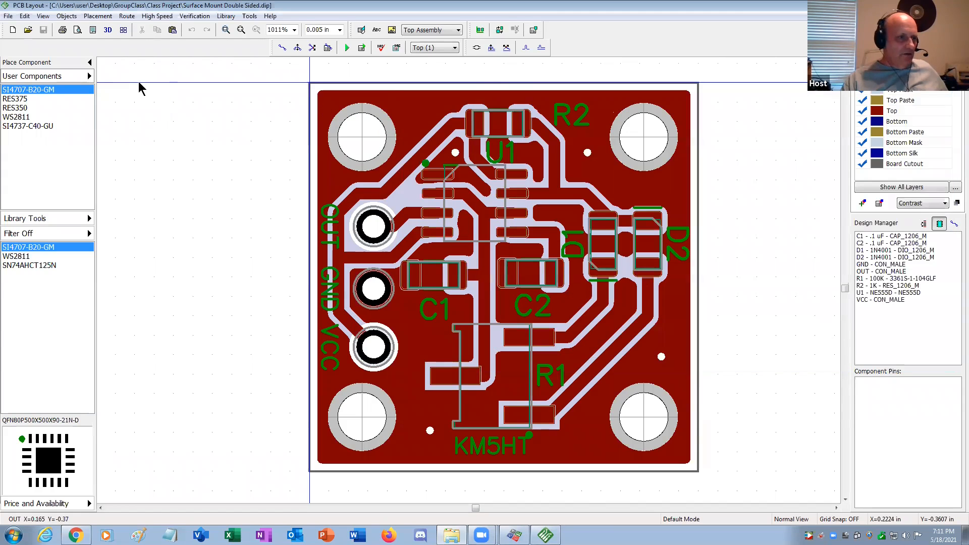
pyautogui.click(8, 16)
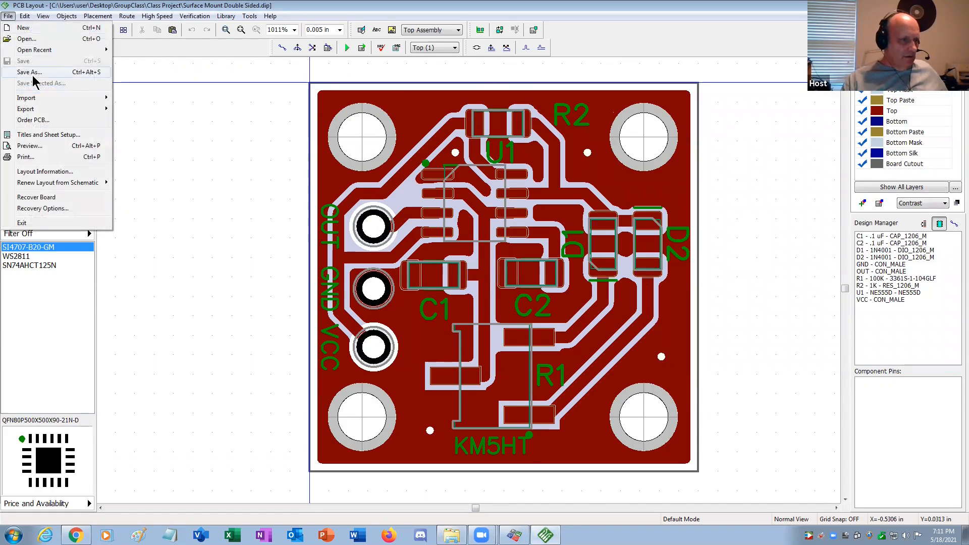
pyautogui.moveTo(43, 99)
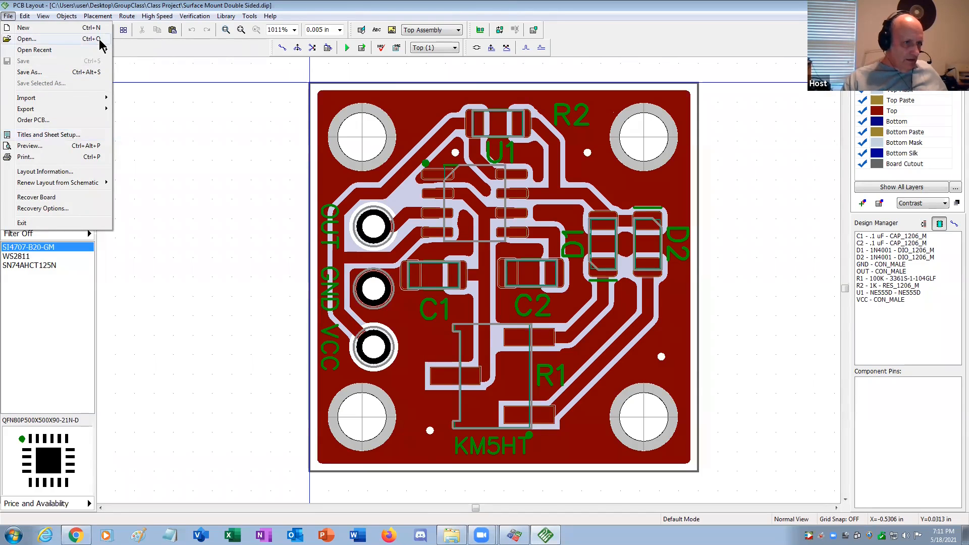
pyautogui.moveTo(226, 16)
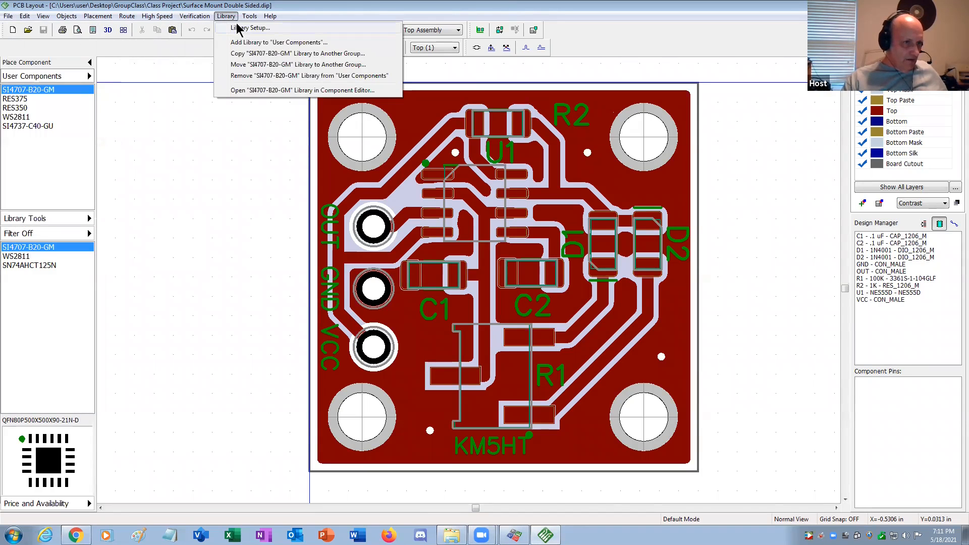
pyautogui.click(250, 28)
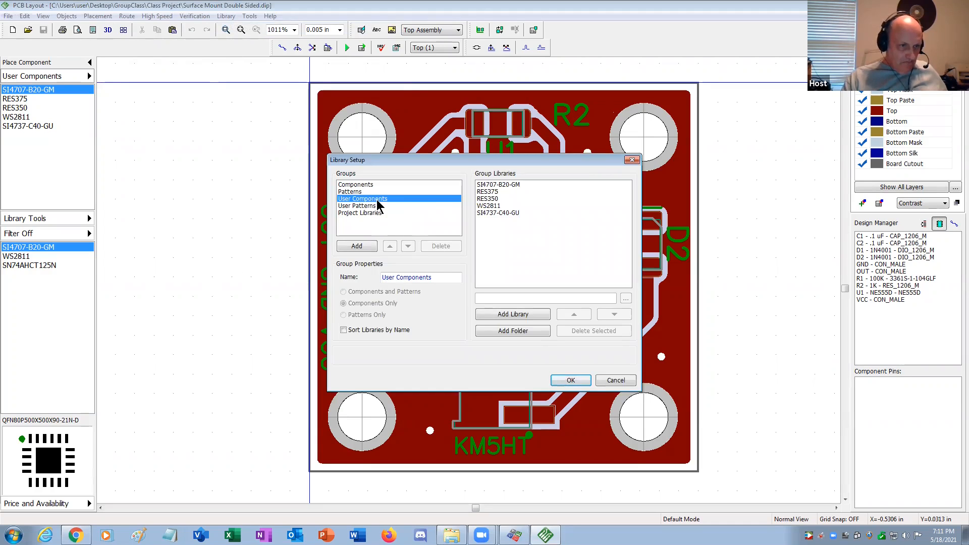
# Add Arduino.eli from the extracted DipTrace-Adruino-Library-beta folder in GroupClass\Class Project to the User Components group
pyautogui.click(504, 315)
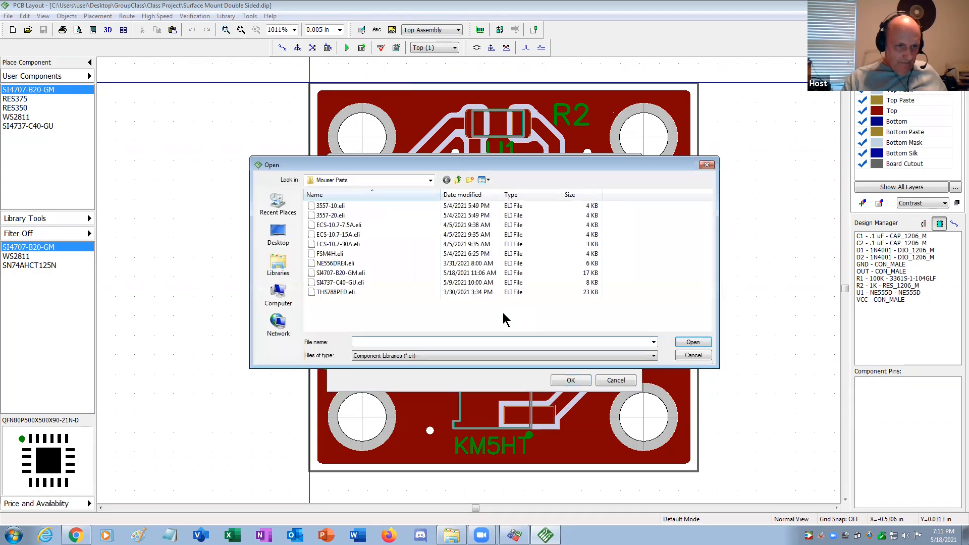
pyautogui.click(458, 180)
pyautogui.click(458, 181)
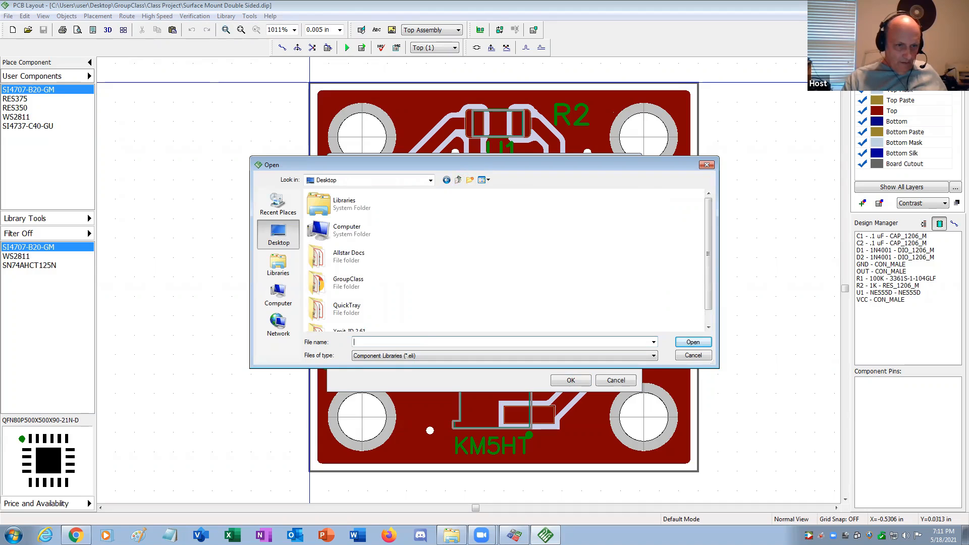
pyautogui.doubleClick(357, 285)
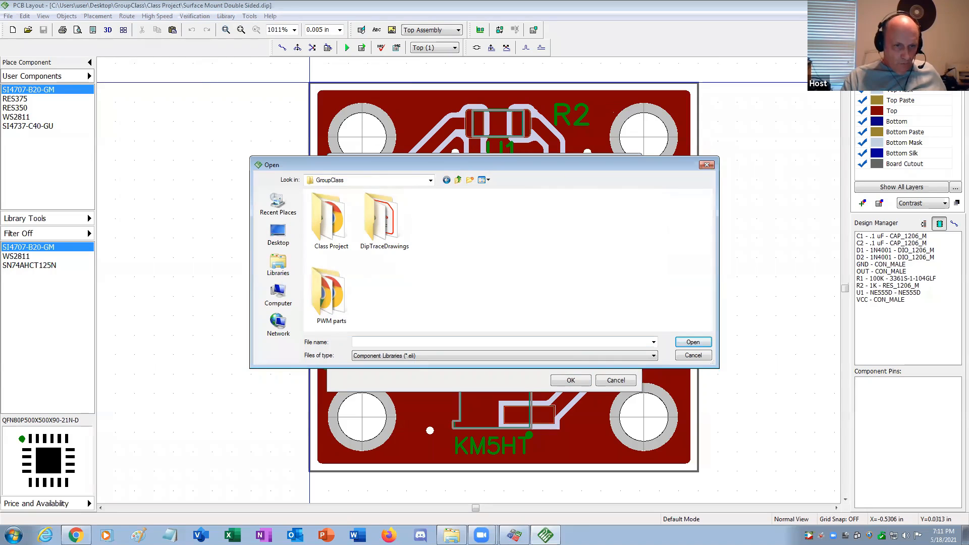
pyautogui.doubleClick(338, 240)
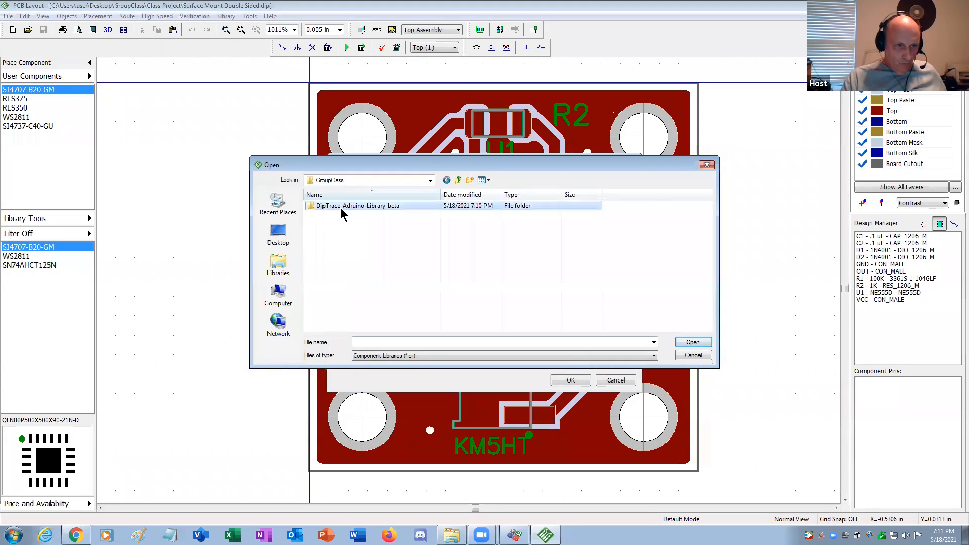
pyautogui.doubleClick(342, 208)
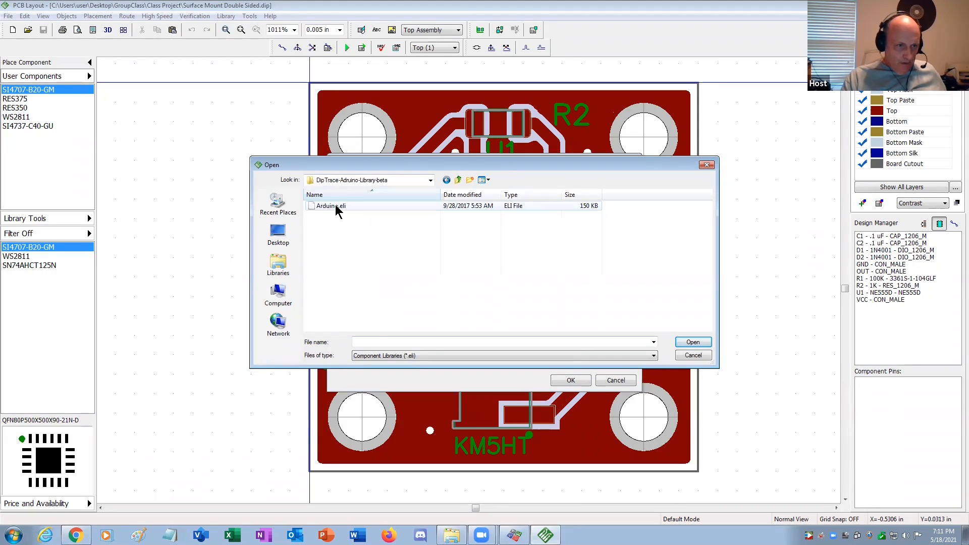
pyautogui.click(336, 206)
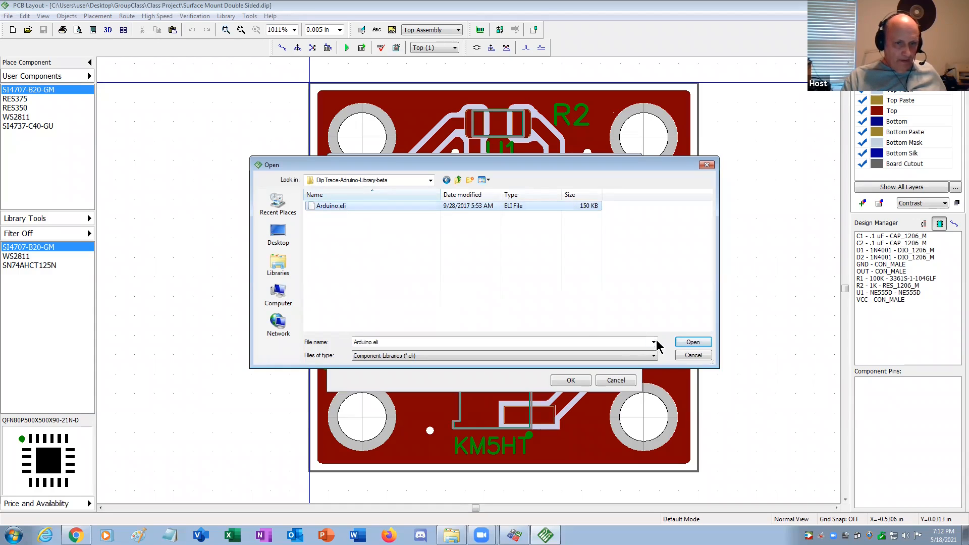
pyautogui.click(689, 343)
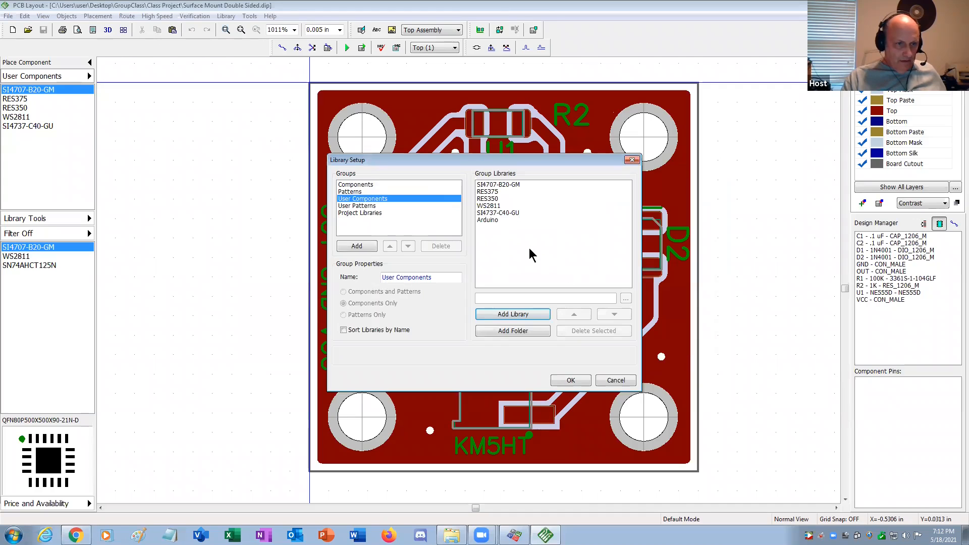
# Check the Arduino library's file path in the User Components group and accept the Library Setup changes
pyautogui.click(491, 221)
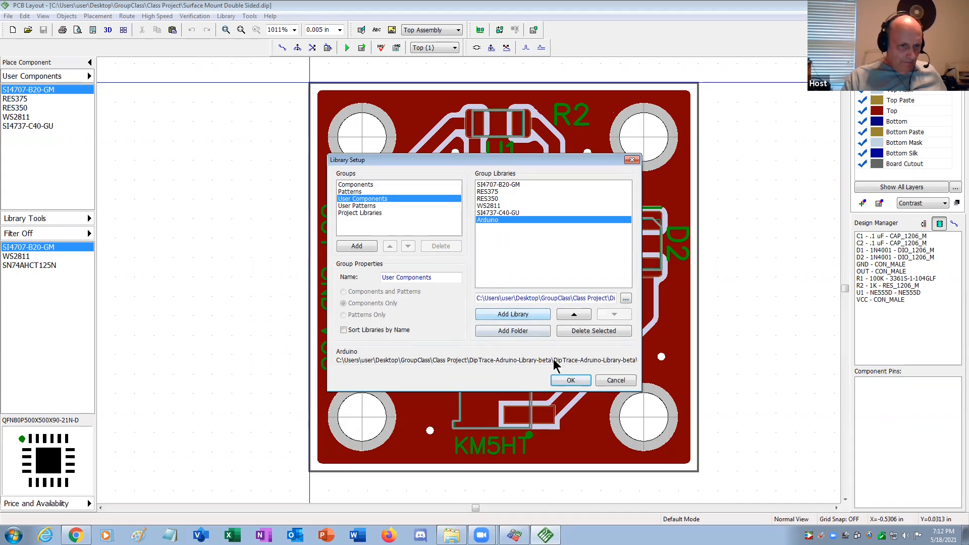
pyautogui.click(569, 380)
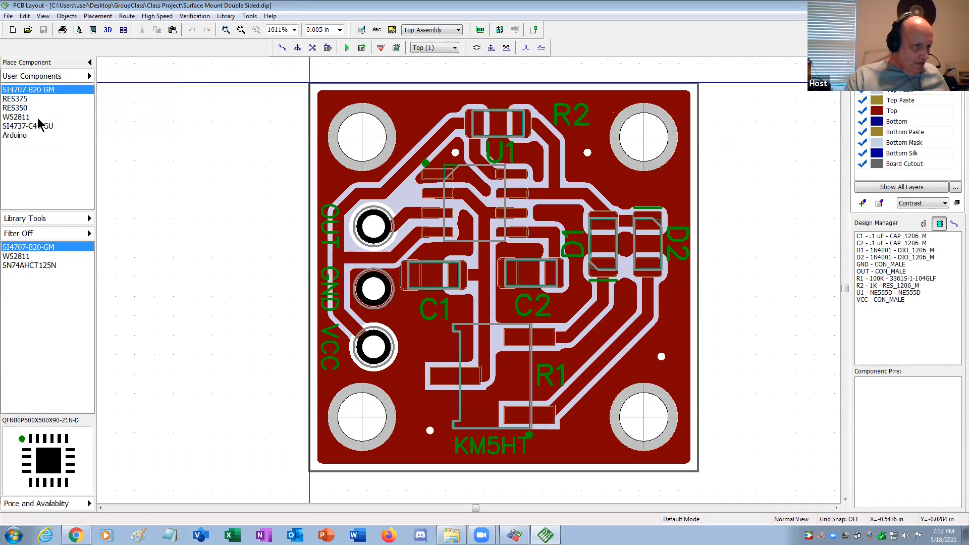
# Preview the ARDUINO NANO footprint from the Arduino library over the board without placing it
pyautogui.click(11, 137)
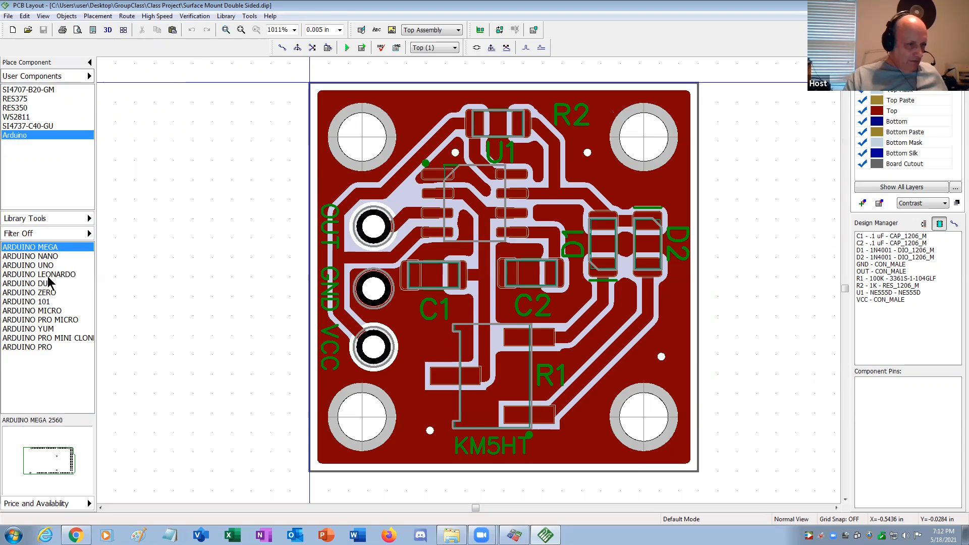
pyautogui.click(48, 256)
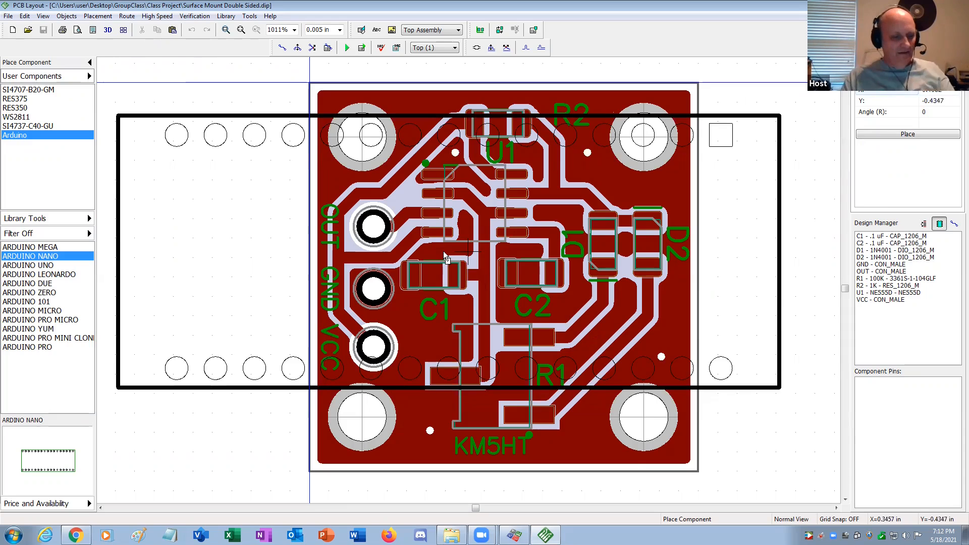
pyautogui.press('Escape')
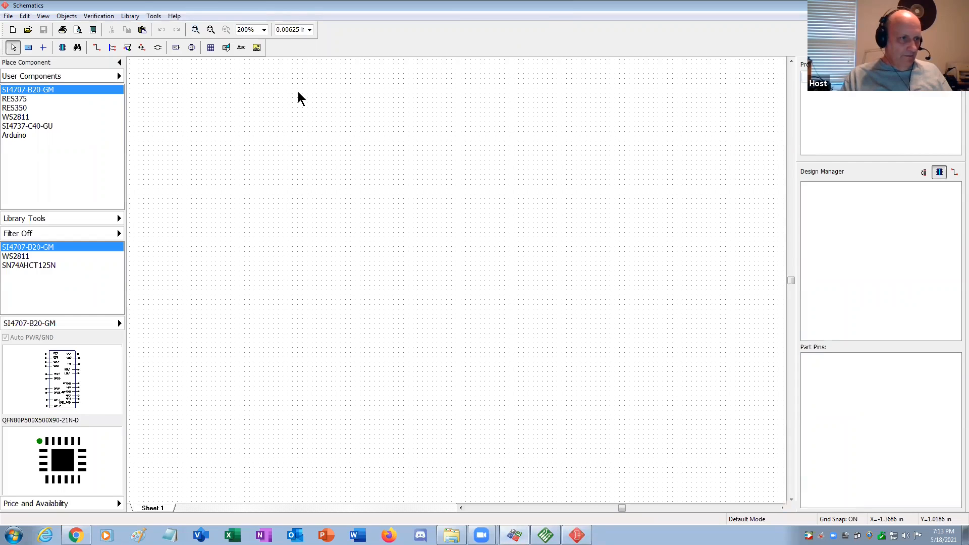
# Open Library Setup in the schematic editor and select the User Patterns group
pyautogui.click(130, 16)
pyautogui.click(151, 28)
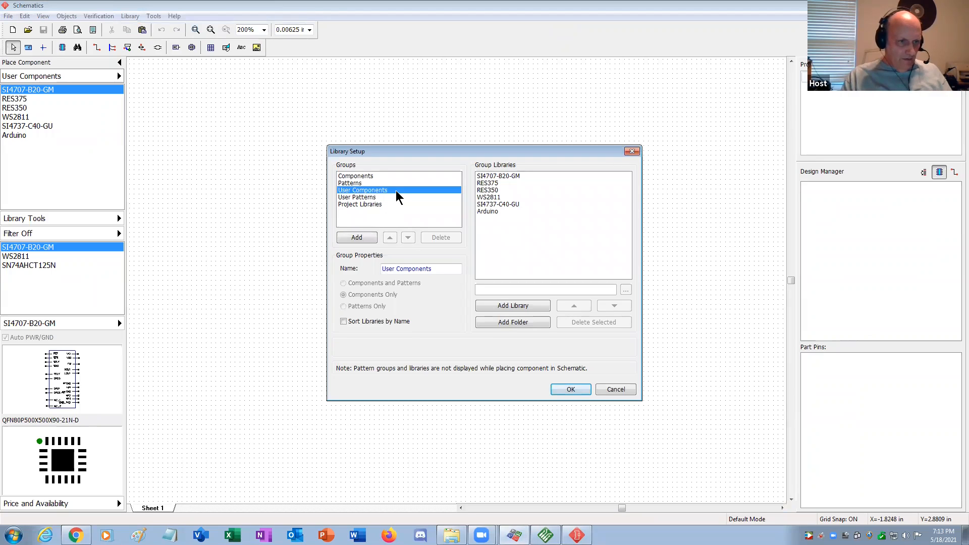
pyautogui.click(374, 197)
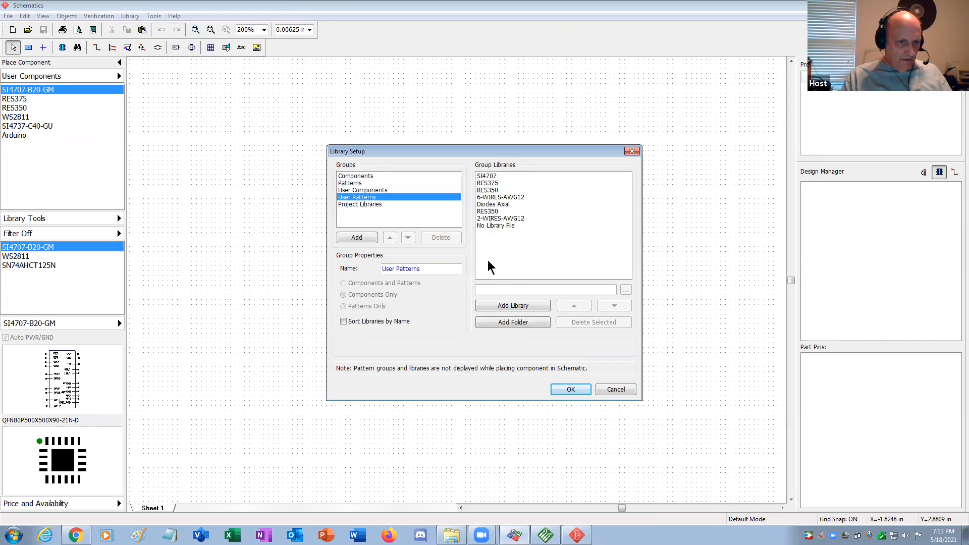
# Add Arduino.lib from the extracted DipTrace-Adruino-Library-beta folder in GroupClass\Class Project to User Patterns and accept the setup
pyautogui.click(511, 306)
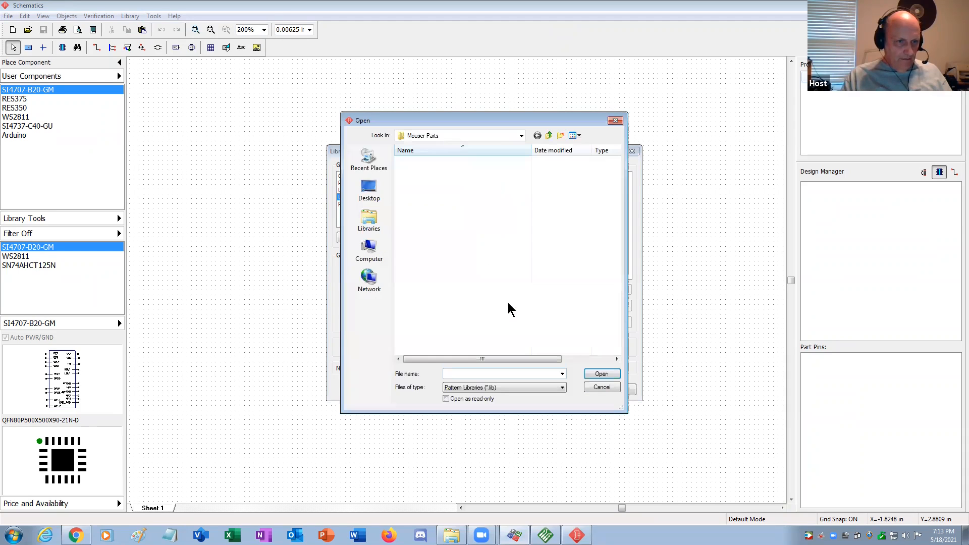
pyautogui.click(549, 136)
pyautogui.doubleClick(550, 136)
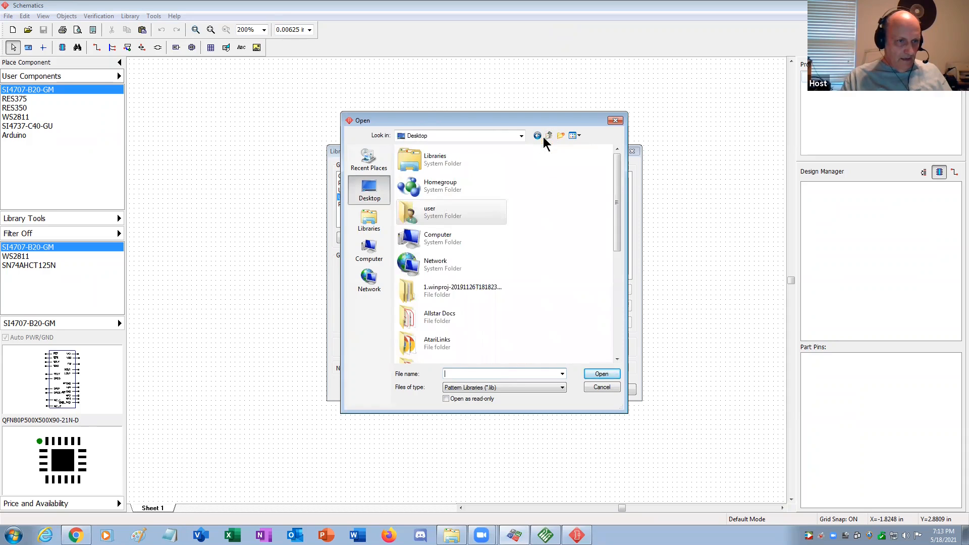
pyautogui.click(465, 341)
pyautogui.scroll(-1, 466, 341)
pyautogui.scroll(-1, 465, 340)
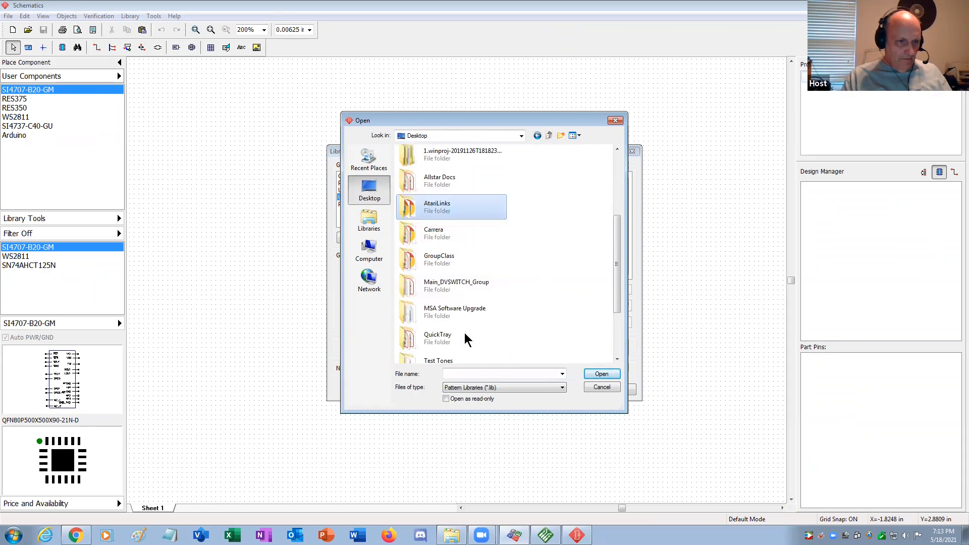
pyautogui.doubleClick(446, 265)
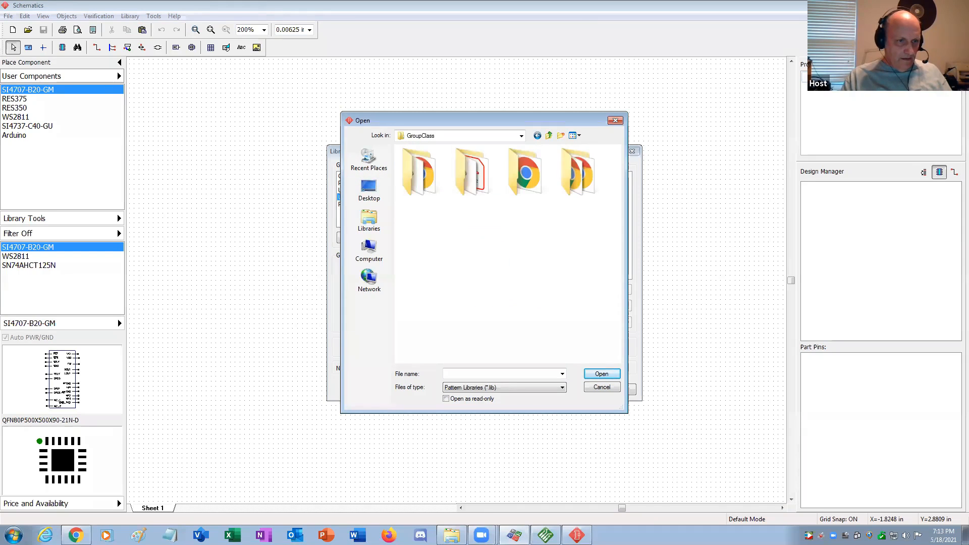
pyautogui.doubleClick(429, 163)
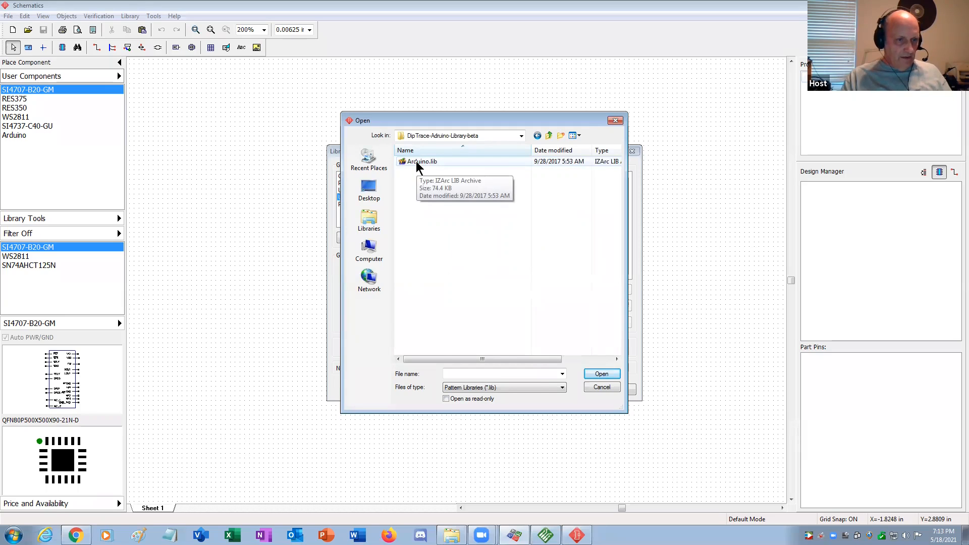
pyautogui.doubleClick(418, 162)
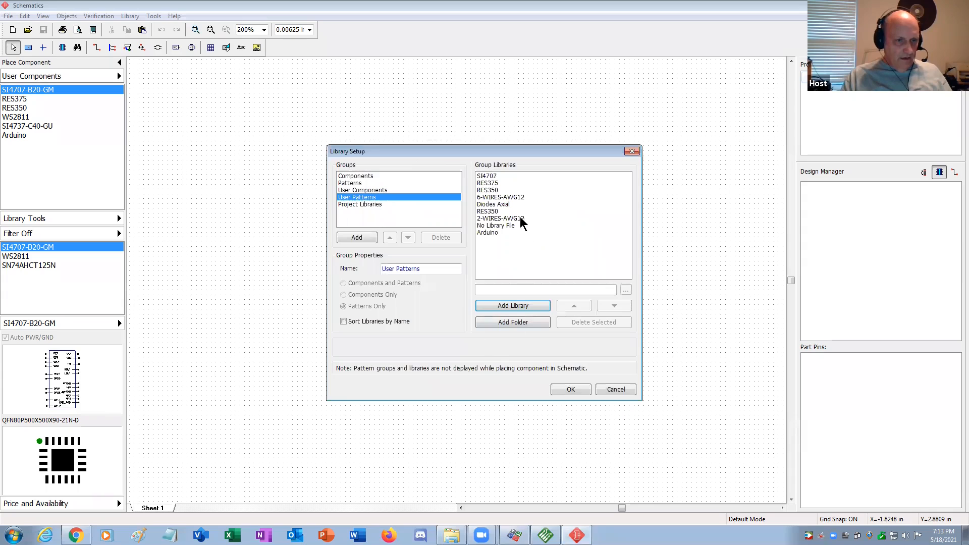
pyautogui.click(494, 233)
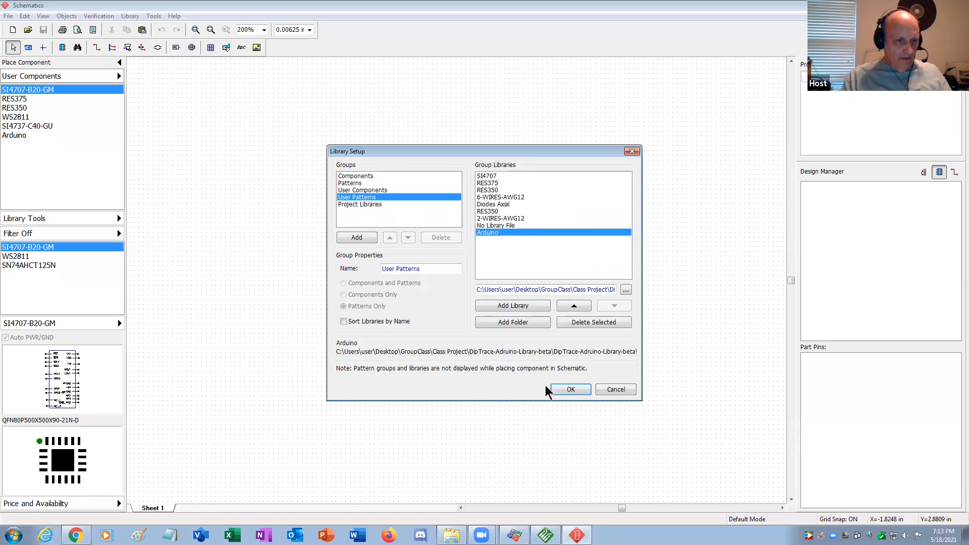
pyautogui.click(569, 391)
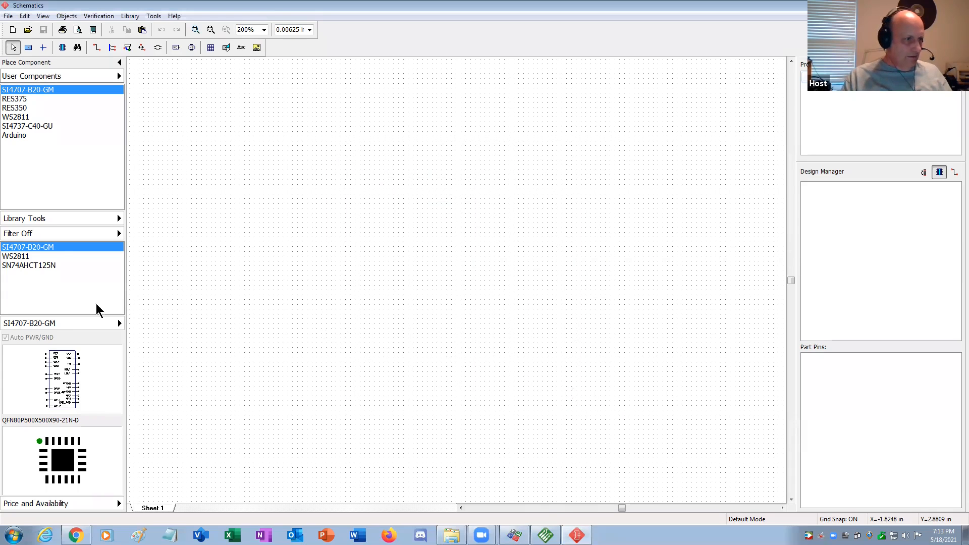
# Place an ARDUINO NANO from the Arduino library near the middle of the schematic sheet
pyautogui.click(25, 136)
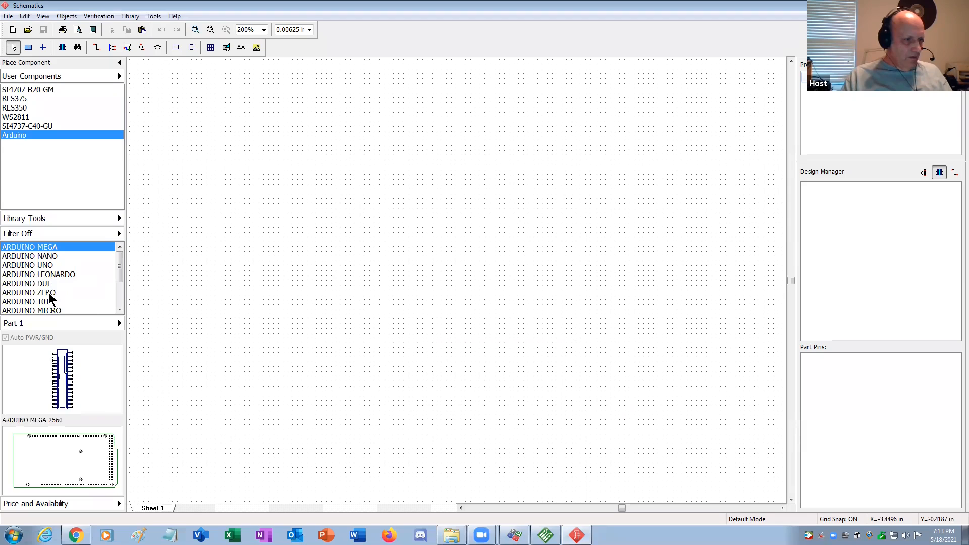
pyautogui.click(49, 257)
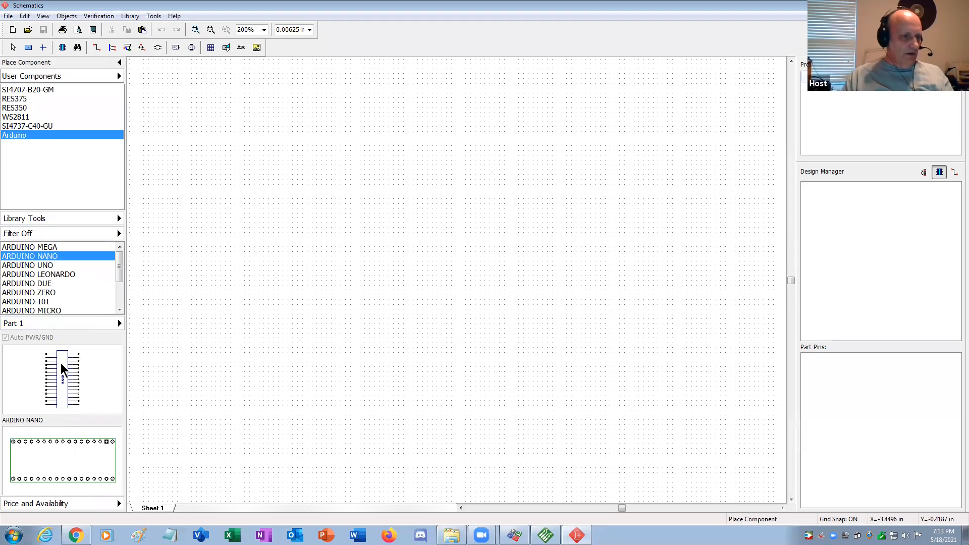
pyautogui.click(461, 250)
pyautogui.press('Escape')
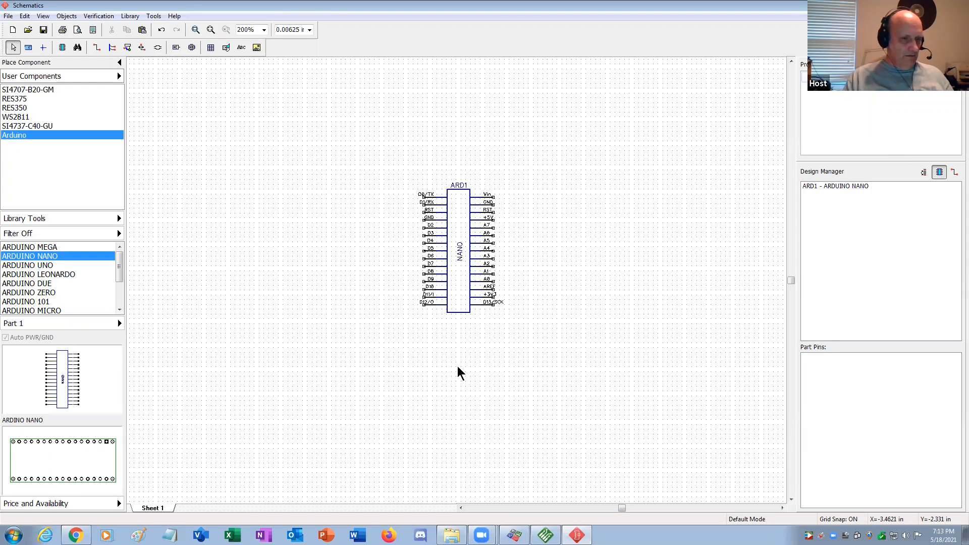
# Examine the Nano component's attached pattern and its pin-to-pad connections, leaving its properties unchanged
pyautogui.doubleClick(462, 314)
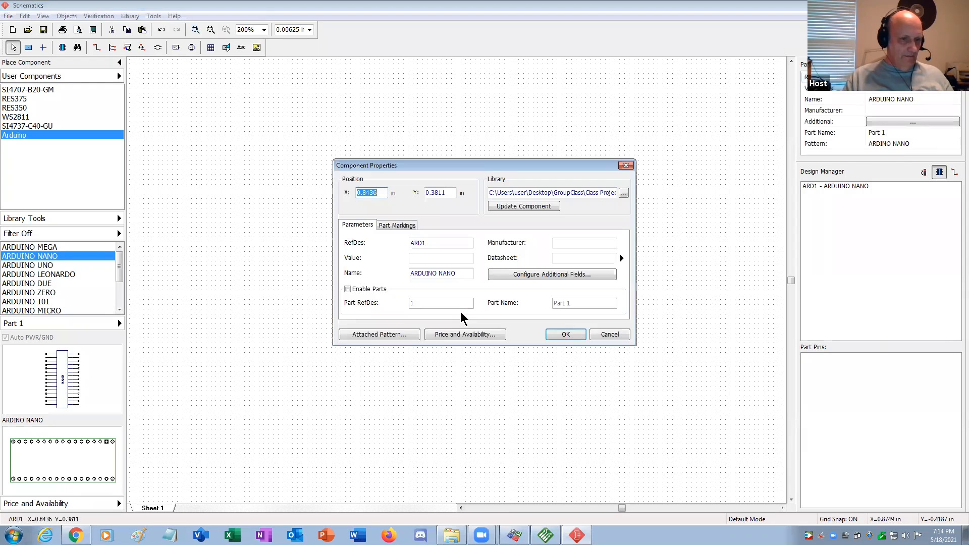
pyautogui.click(374, 335)
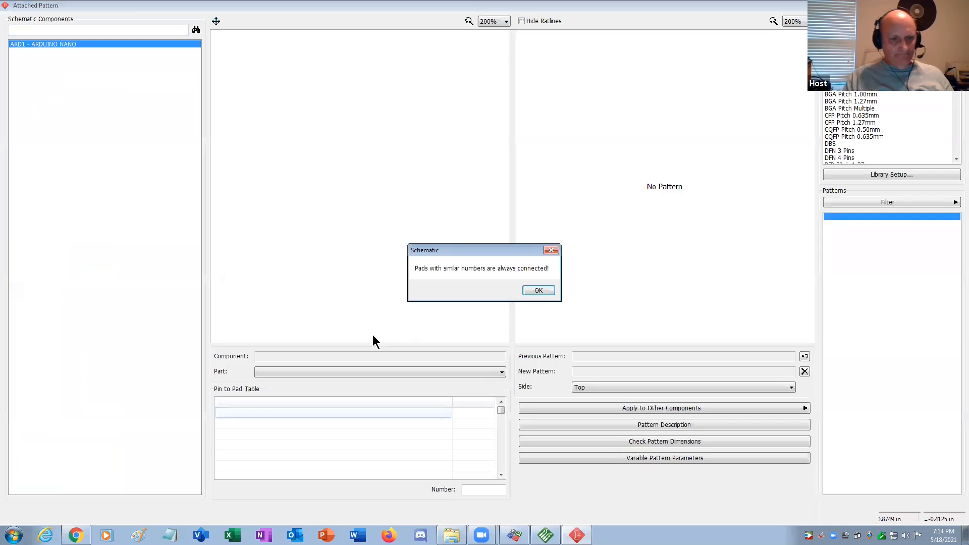
pyautogui.click(530, 289)
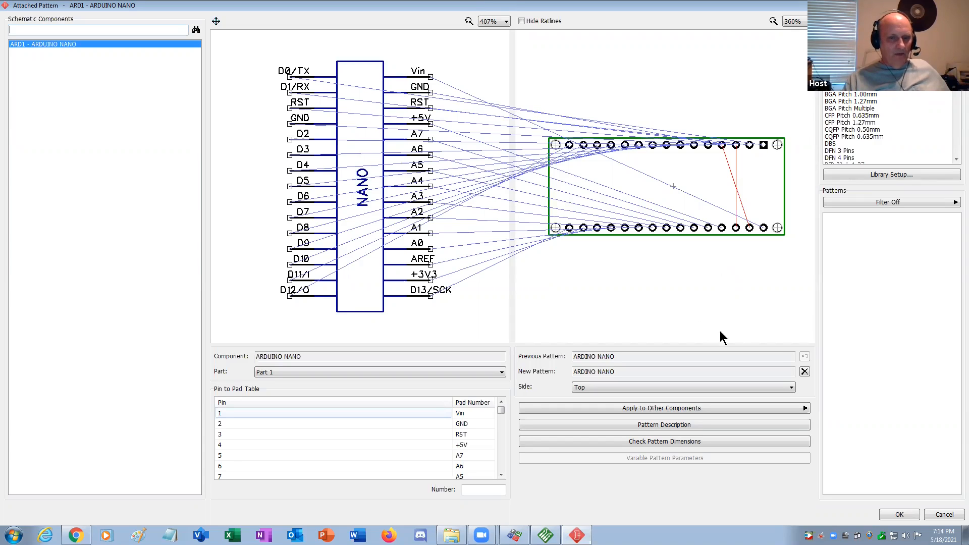
pyautogui.click(940, 512)
pyautogui.click(619, 334)
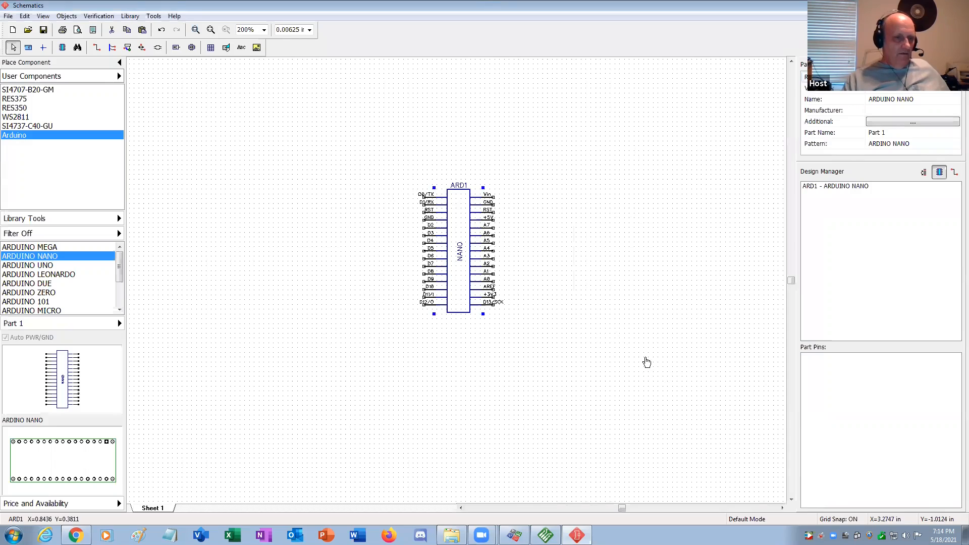
pyautogui.click(646, 362)
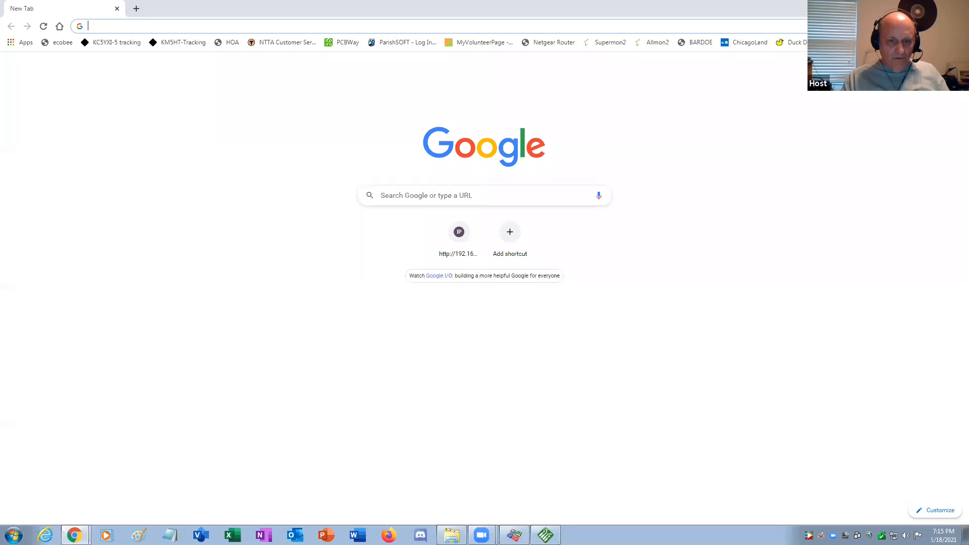
# Switch to Library Loader and move its window clear of the Google search page
pyautogui.click(809, 536)
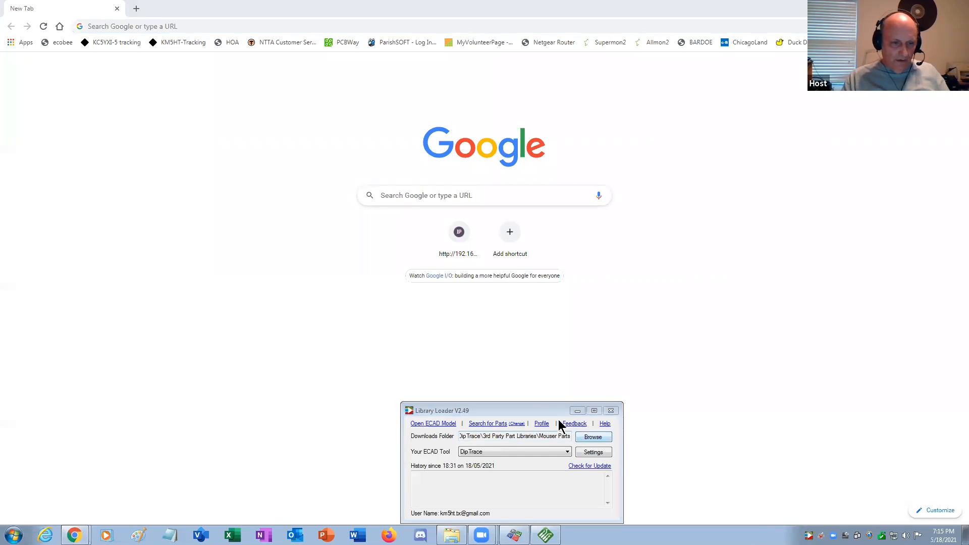
pyautogui.click(547, 409)
pyautogui.moveTo(547, 409); pyautogui.dragTo(824, 263)
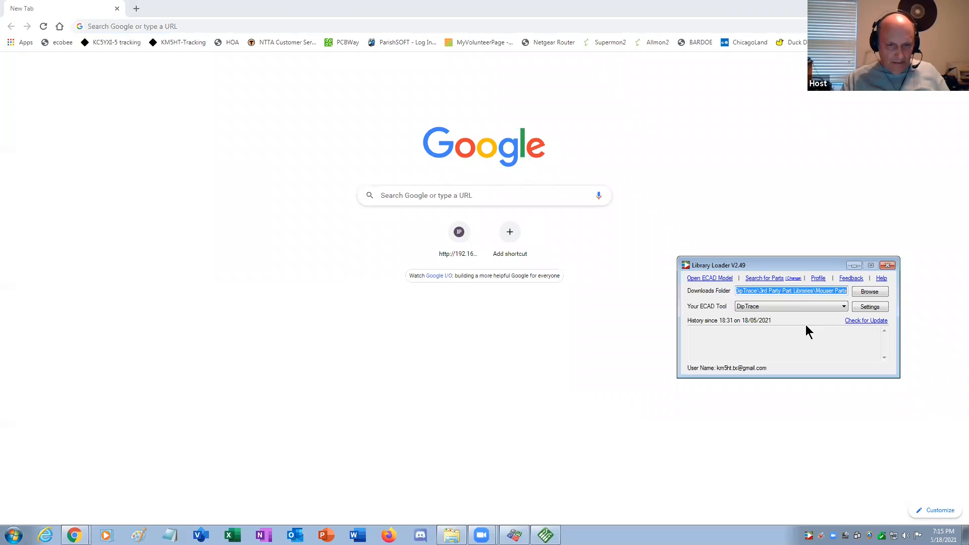
# Examine the full Downloads Folder path and the list of supported ECAD tools in Library Loader, keeping DipTrace selected
pyautogui.click(824, 292)
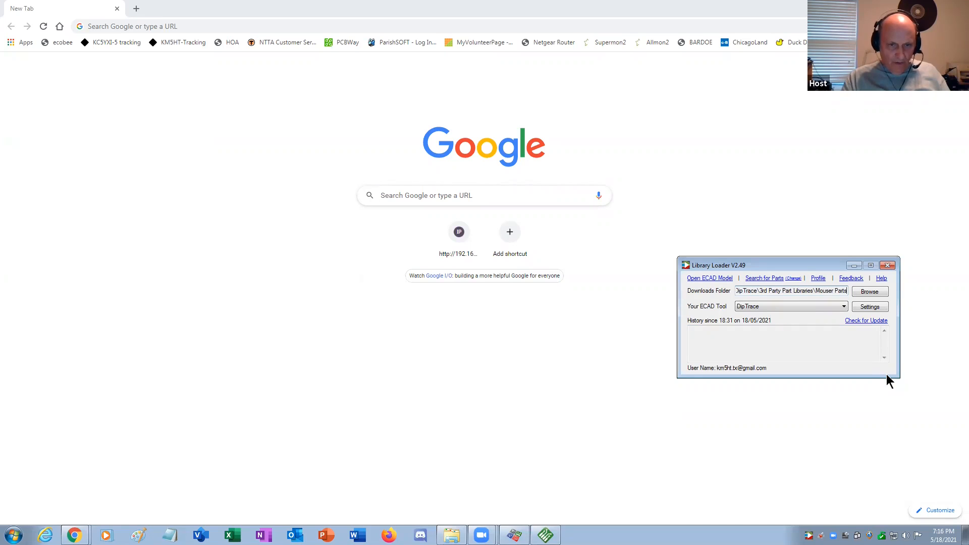
pyautogui.press('Home')
pyautogui.press('Right')
pyautogui.press('Right')
pyautogui.press('Right')
pyautogui.press('Right')
pyautogui.press('Right')
pyautogui.press('Right')
pyautogui.press('Right')
pyautogui.press('Right')
pyautogui.press('Right')
pyautogui.press('Right')
pyautogui.press('Right')
pyautogui.press('Right')
pyautogui.press('Right')
pyautogui.press('Right')
pyautogui.press('Right')
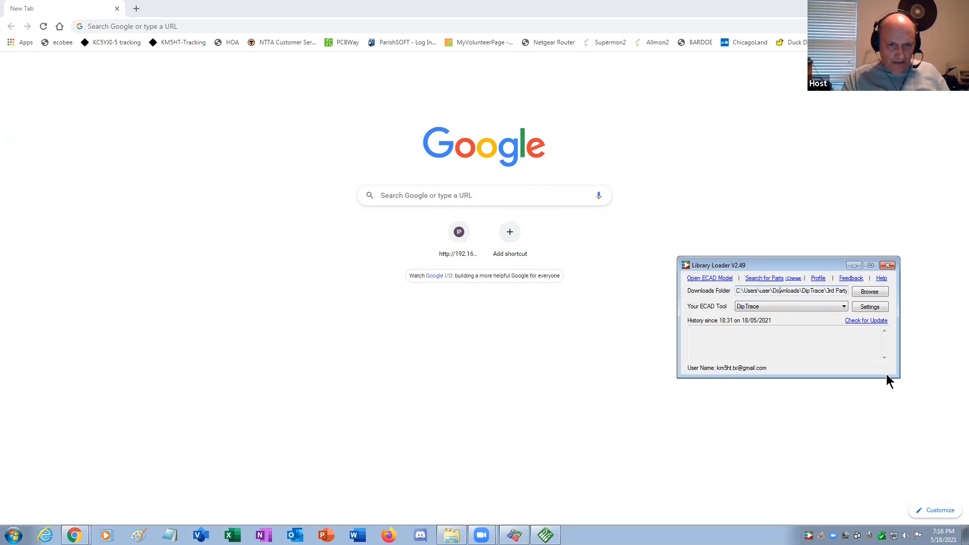
pyautogui.press('Right')
pyautogui.press('Right')
pyautogui.press('Right')
pyautogui.press('Right')
pyautogui.press('Right')
pyautogui.press('Right')
pyautogui.press('Right')
pyautogui.press('Right')
pyautogui.press('Right')
pyautogui.press('Right')
pyautogui.press('Right')
pyautogui.press('Right')
pyautogui.press('Right')
pyautogui.press('Right')
pyautogui.press('Right')
pyautogui.press('Right')
pyautogui.press('Right')
pyautogui.press('Right')
pyautogui.press('Right')
pyautogui.press('Right')
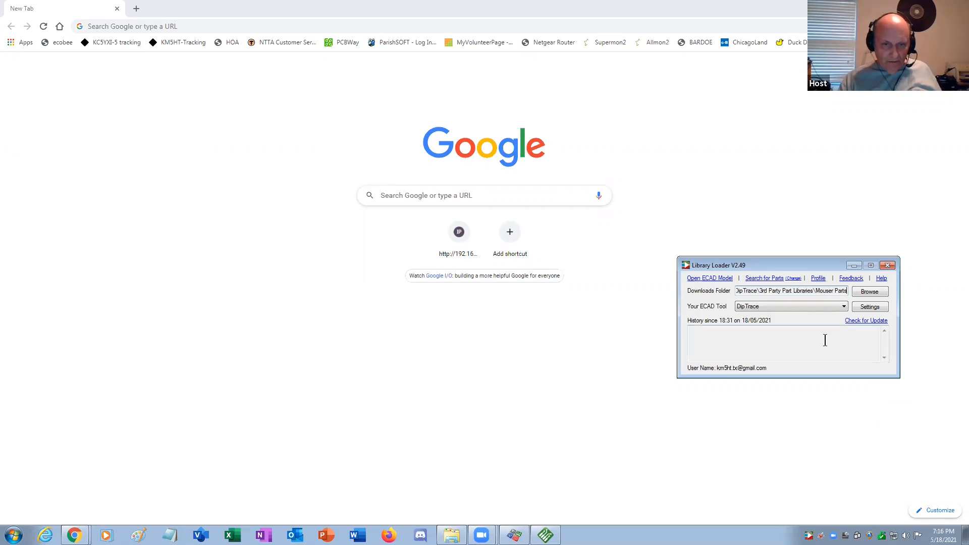
pyautogui.click(821, 306)
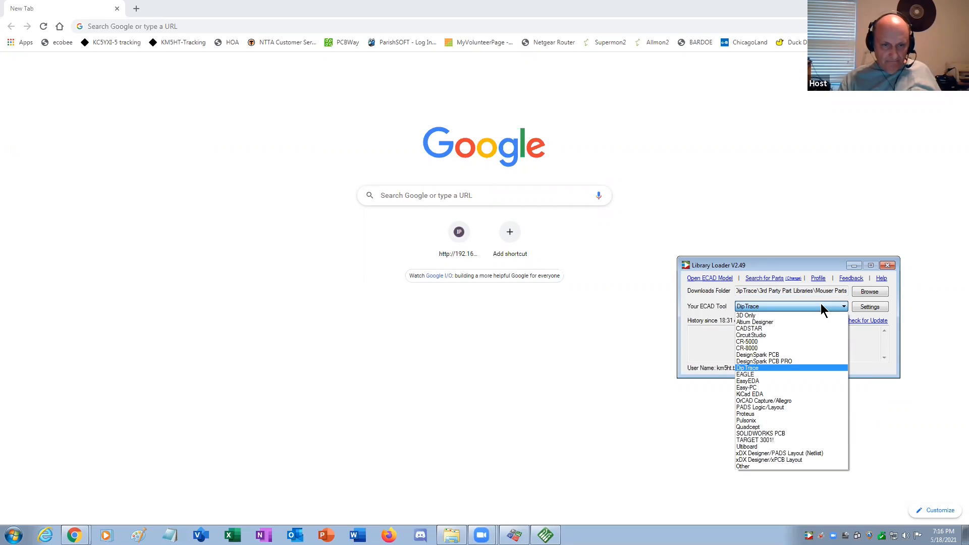
pyautogui.click(821, 305)
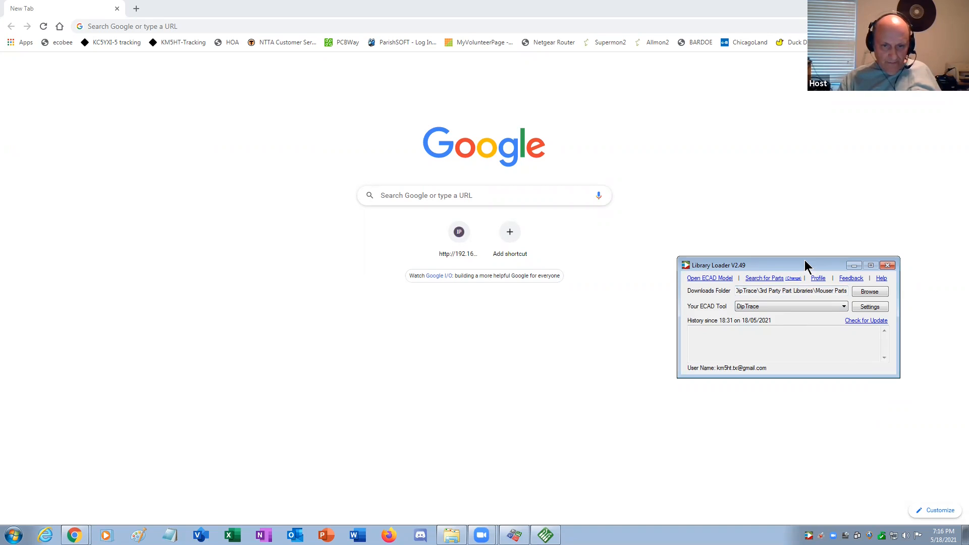
# Move the Library Loader window into a corner of the screen and bring up the Mouser website in the browser
pyautogui.moveTo(805, 262); pyautogui.dragTo(864, 405)
pyautogui.click(696, 287)
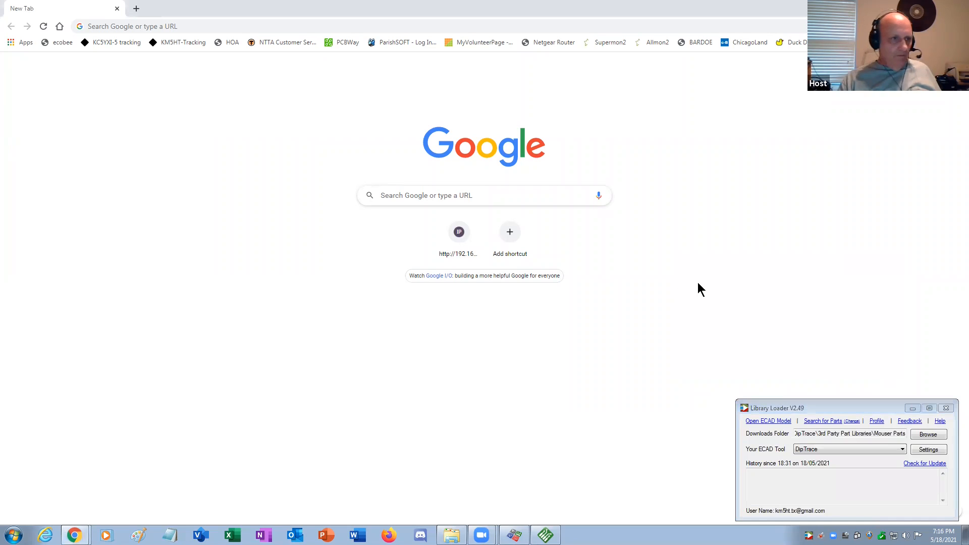
pyautogui.click(152, 31)
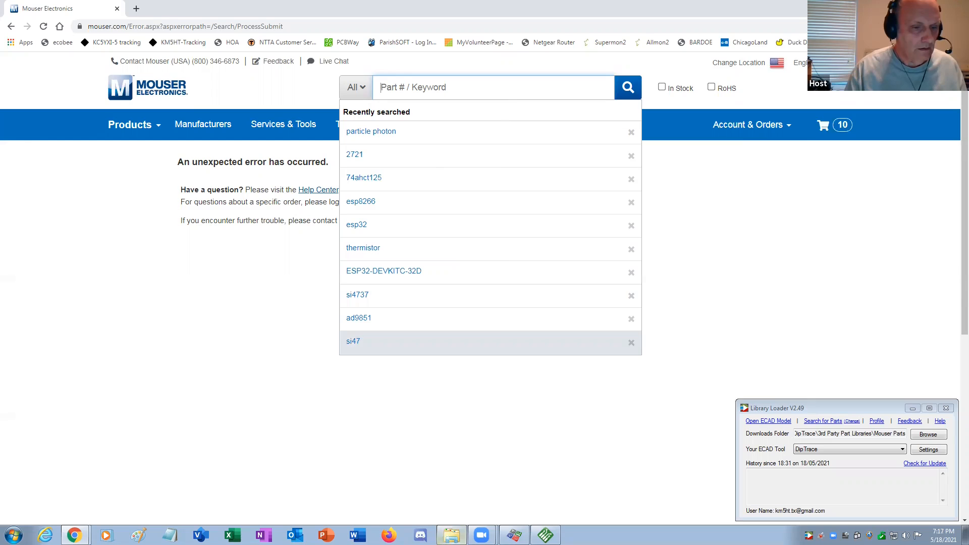
# Open Mouser's SN74AHCT125N product page from the Texas Instruments internet shortcut saved in the Class Project folder
pyautogui.click(455, 534)
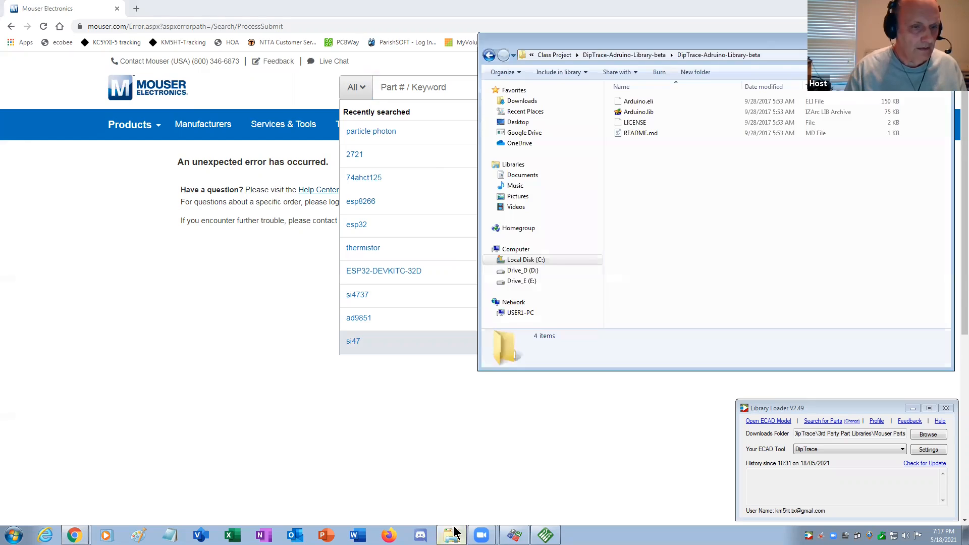
pyautogui.click(554, 55)
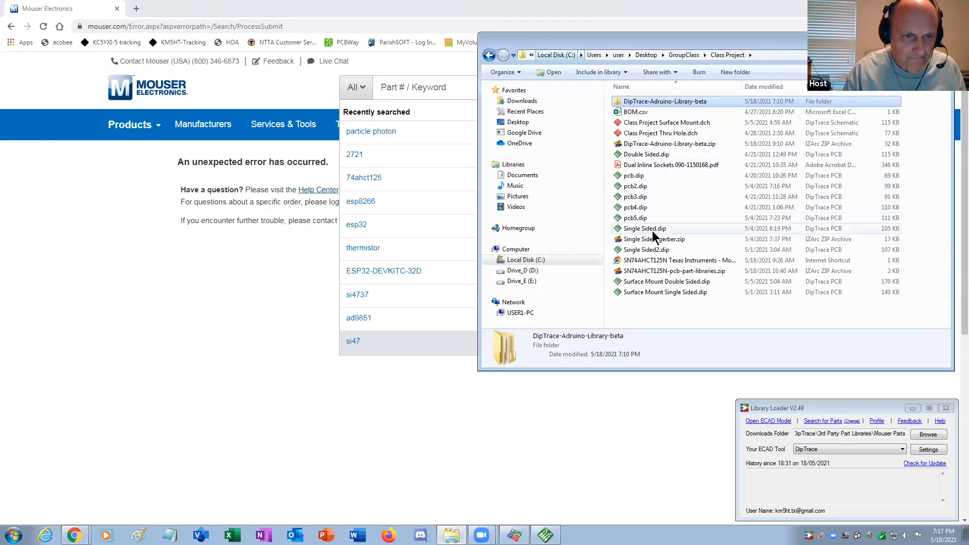
pyautogui.doubleClick(650, 260)
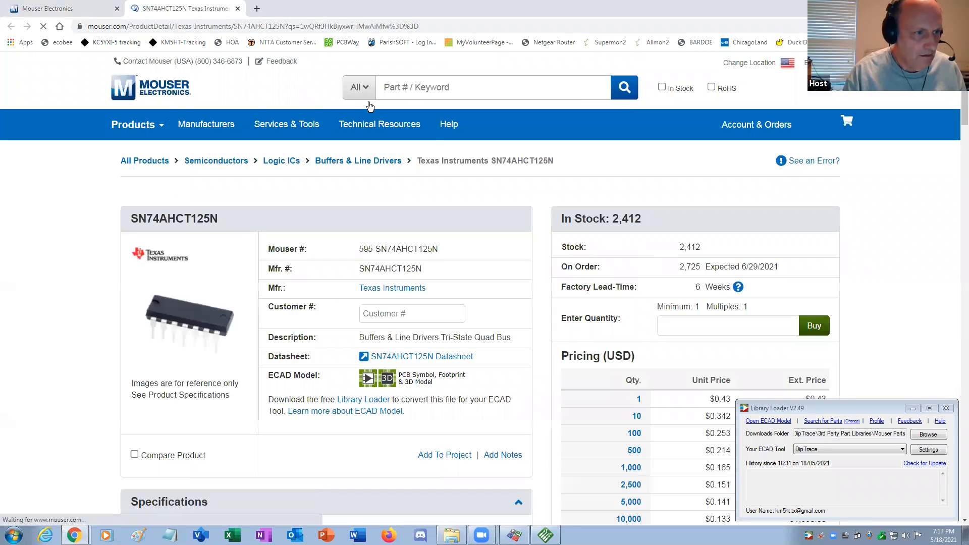
# Close the extra Mouser home page and open the ECAD model preview on the SN74AHCT125N product page
pyautogui.click(117, 9)
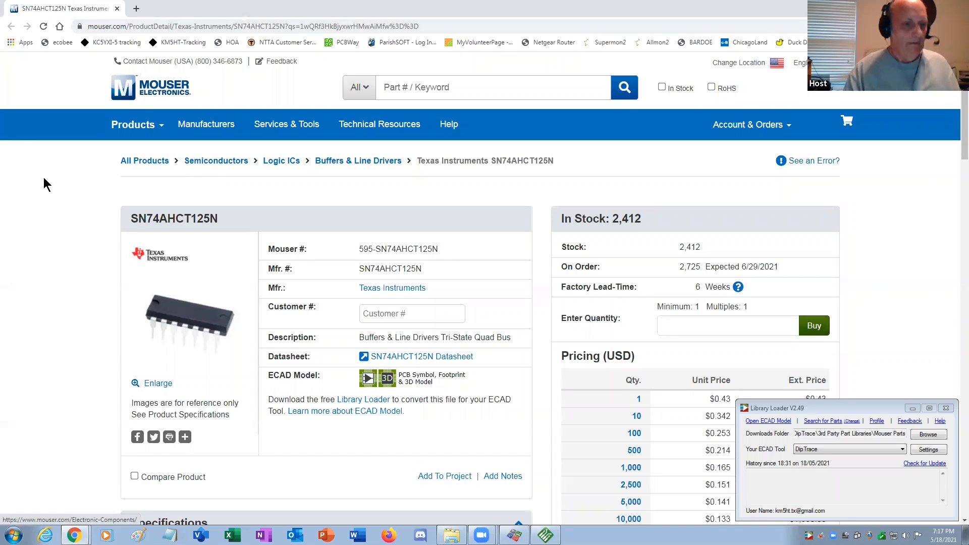
pyautogui.scroll(-2, 48, 186)
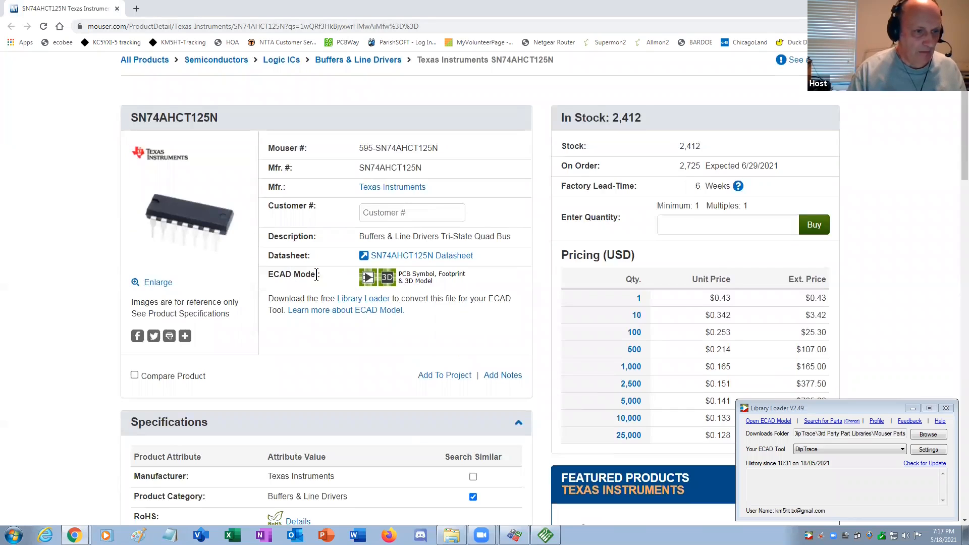
pyautogui.click(384, 279)
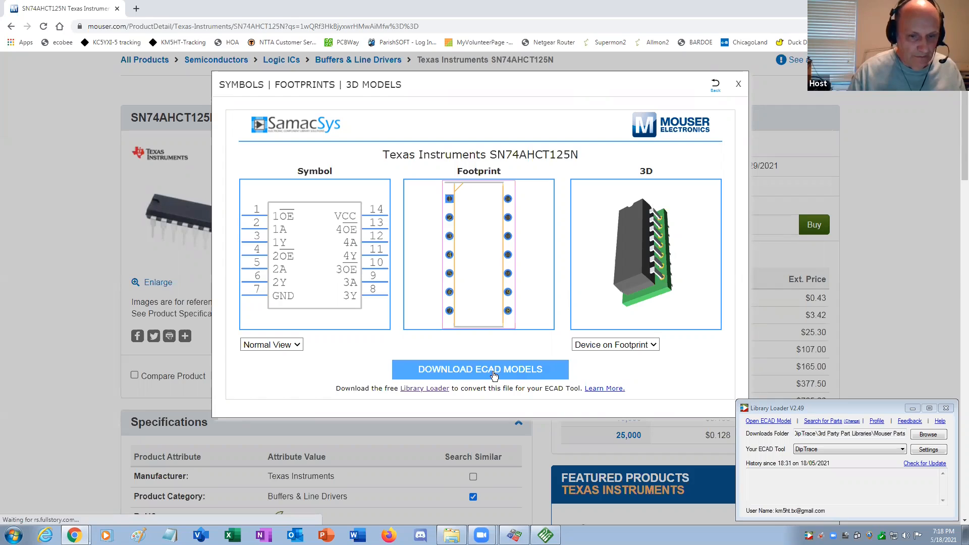
# Download the ECAD models as SN74AHCT125N-pcb-part-libraries.zip in the Class Project folder, replacing the existing file, and close the model preview
pyautogui.click(494, 375)
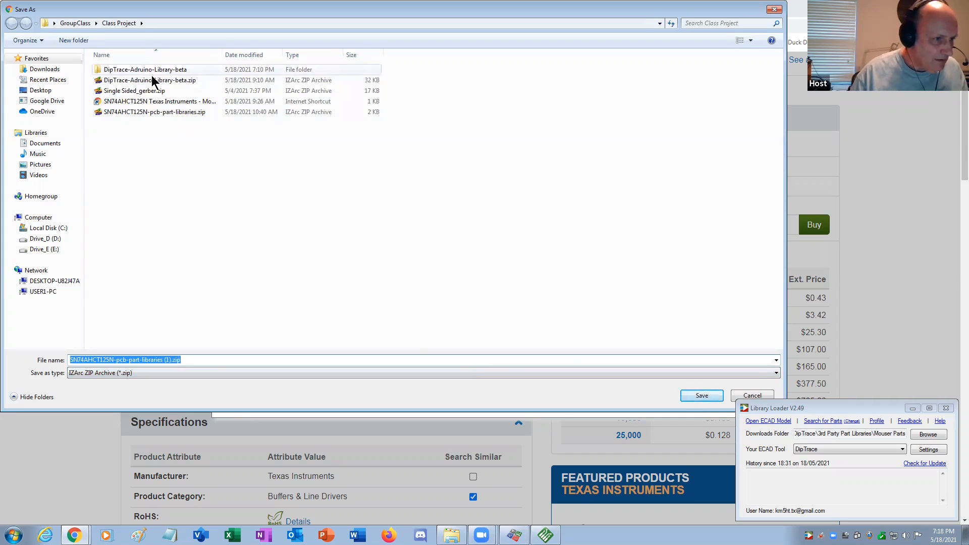
pyautogui.click(163, 114)
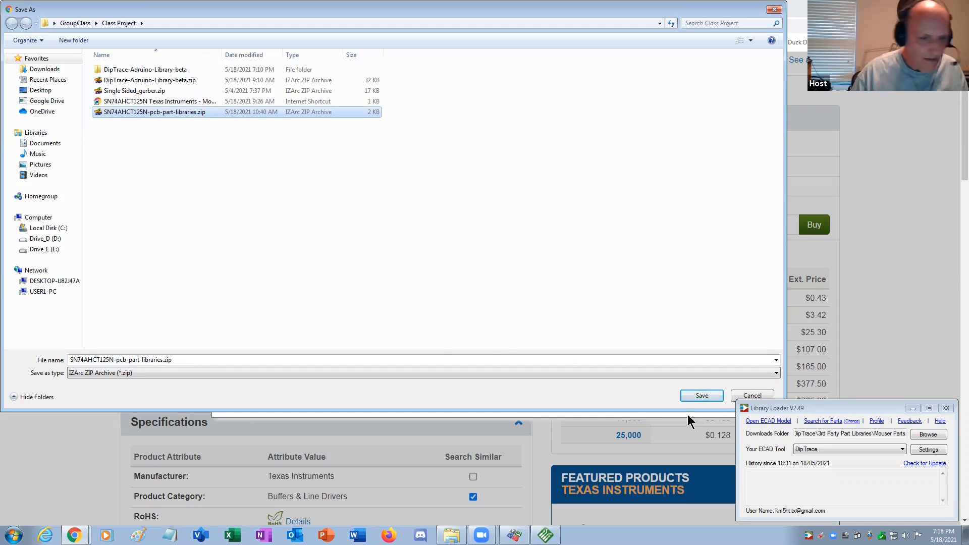
pyautogui.click(713, 396)
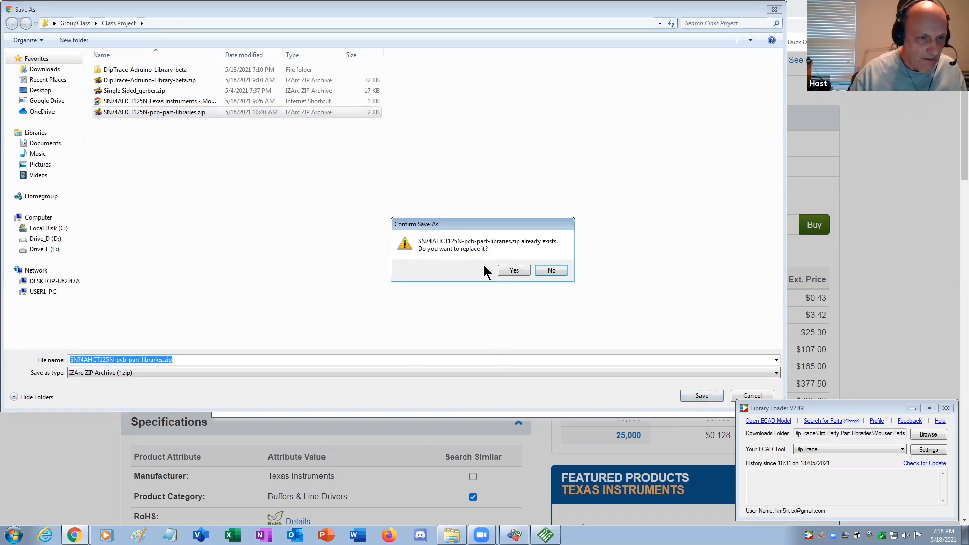
pyautogui.click(501, 268)
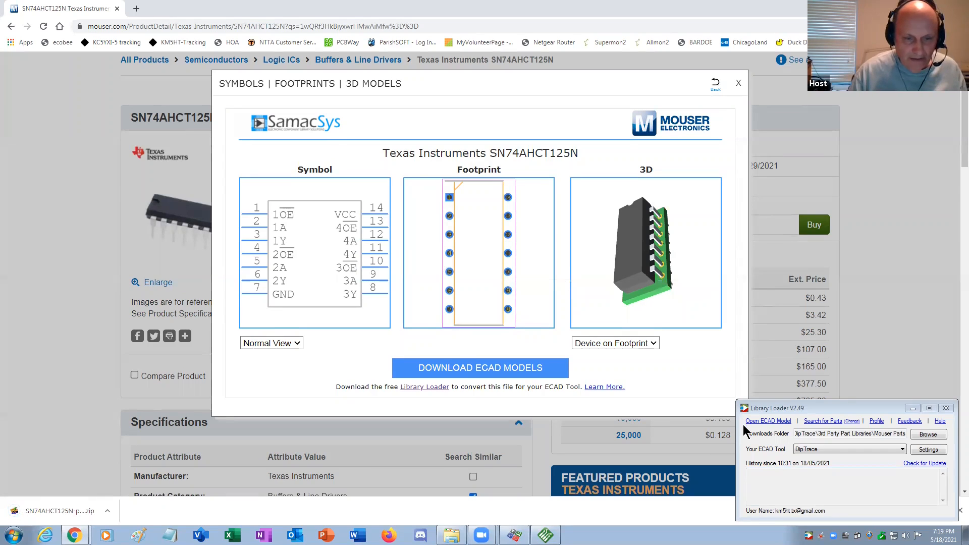
pyautogui.click(738, 85)
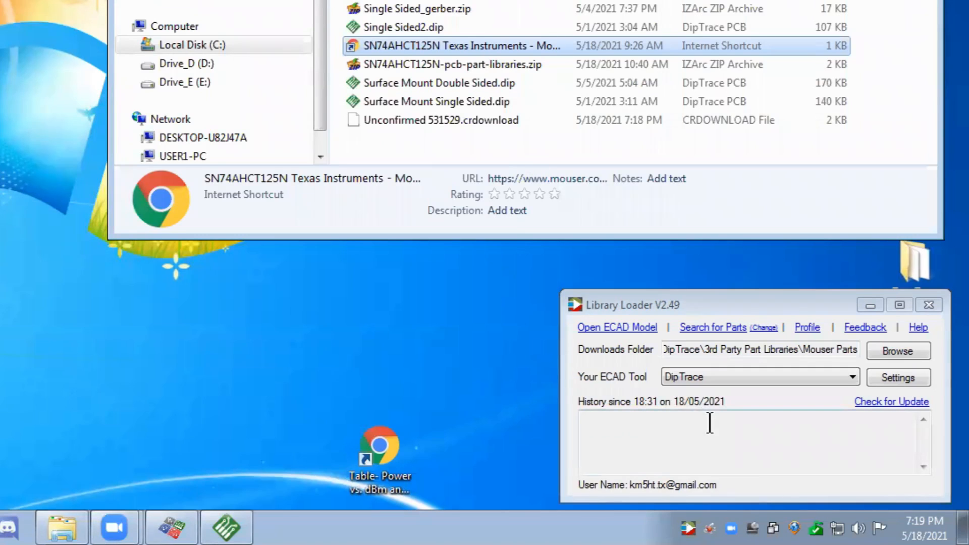
# Open the SN74AHCT125N ECAD model in Library Loader from the part library archive in the Desktop's GroupClass\Class Project folder
pyautogui.click(620, 329)
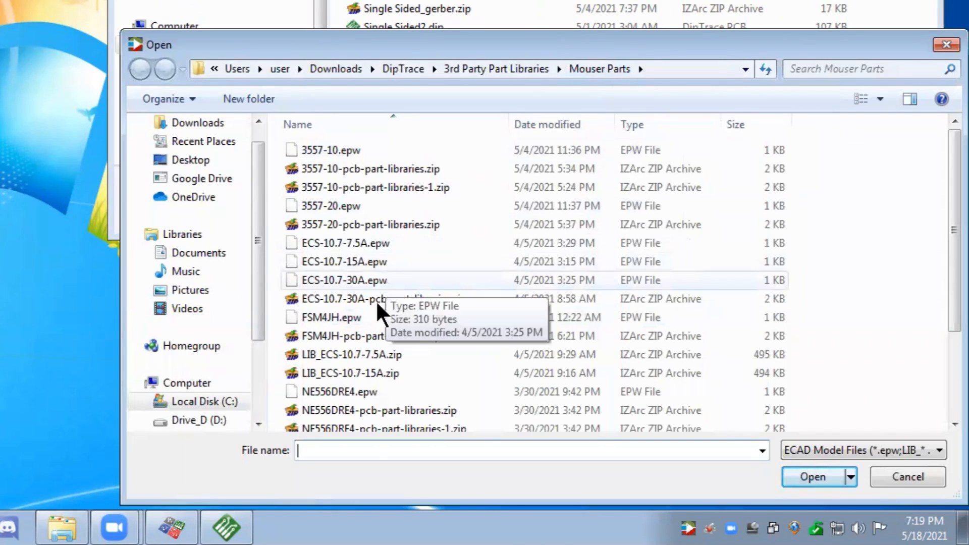
pyautogui.click(375, 335)
pyautogui.scroll(-2, 375, 335)
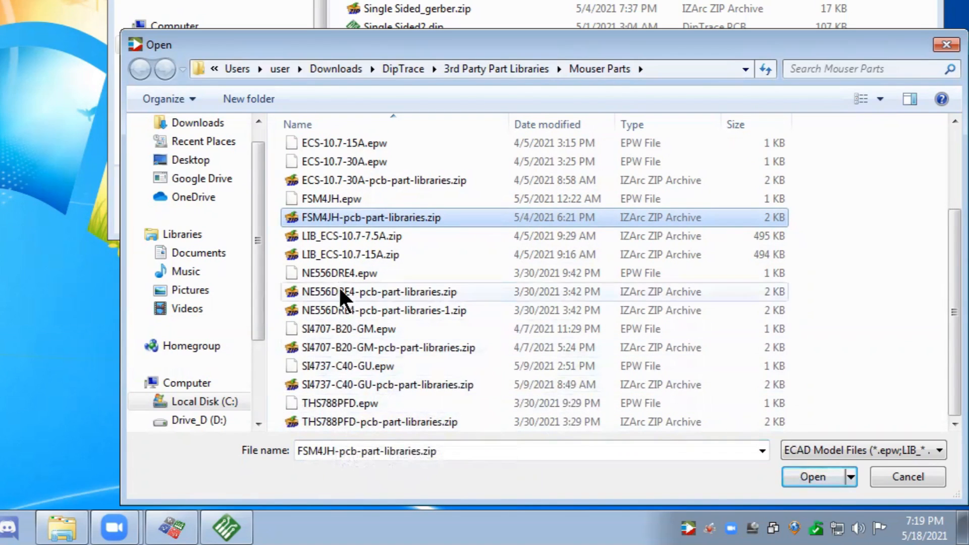
pyautogui.scroll(2, 332, 262)
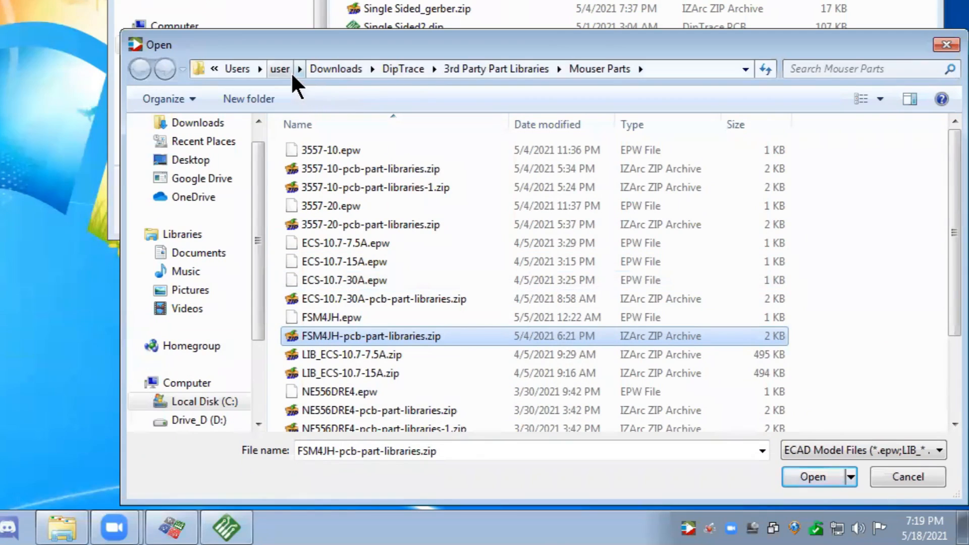
pyautogui.click(258, 131)
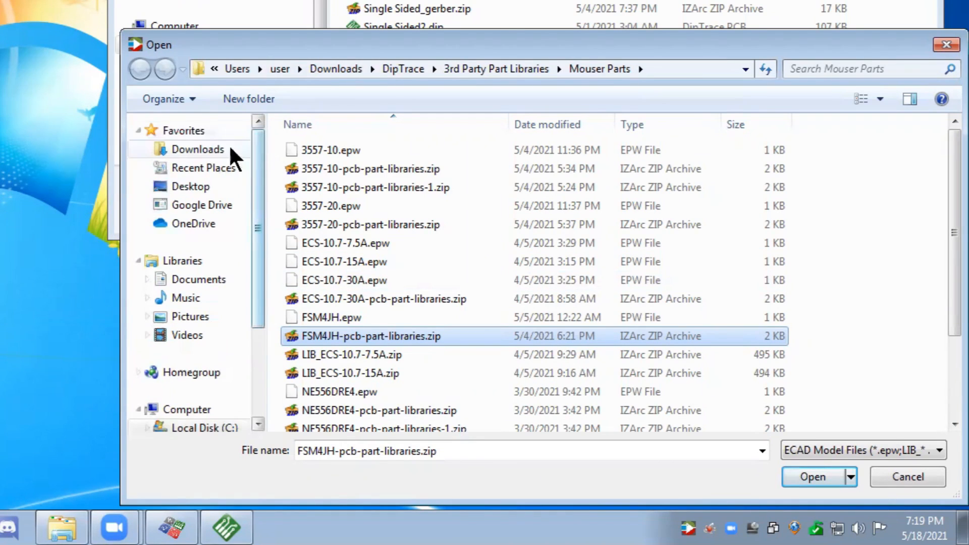
pyautogui.click(191, 188)
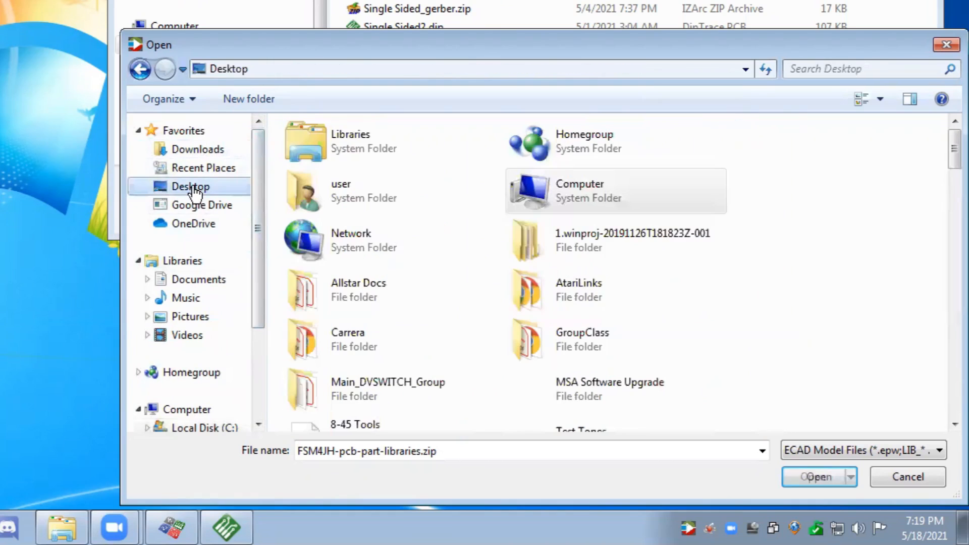
pyautogui.doubleClick(562, 335)
pyautogui.doubleClick(327, 169)
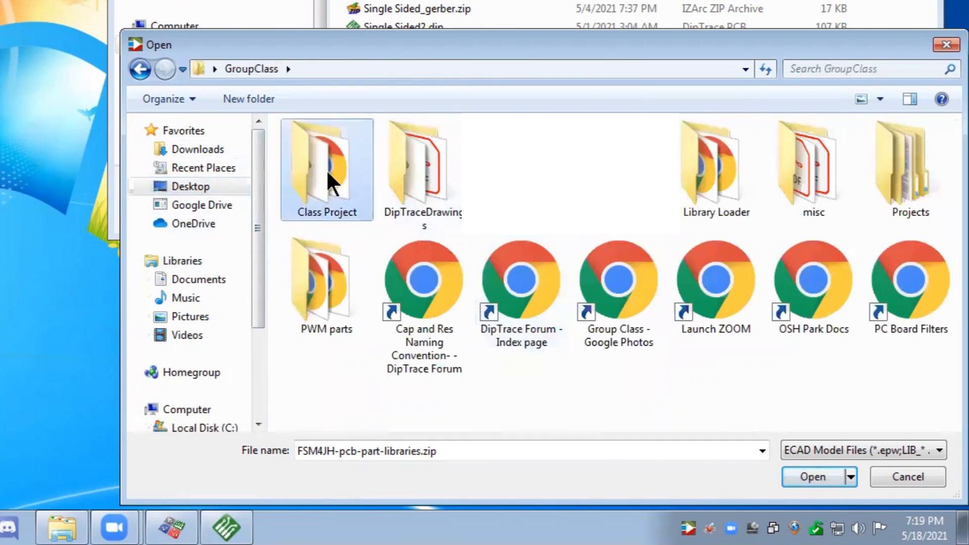
pyautogui.doubleClick(329, 187)
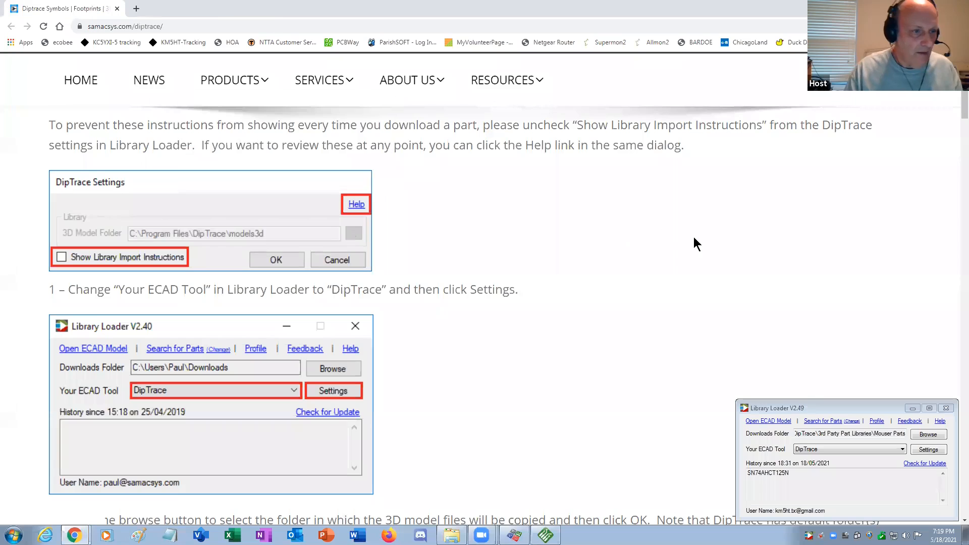
# Read the SamacSys instructions on setting up Library Loader for DipTrace, and check the part entry in Library Loader's history
pyautogui.scroll(5, 656, 247)
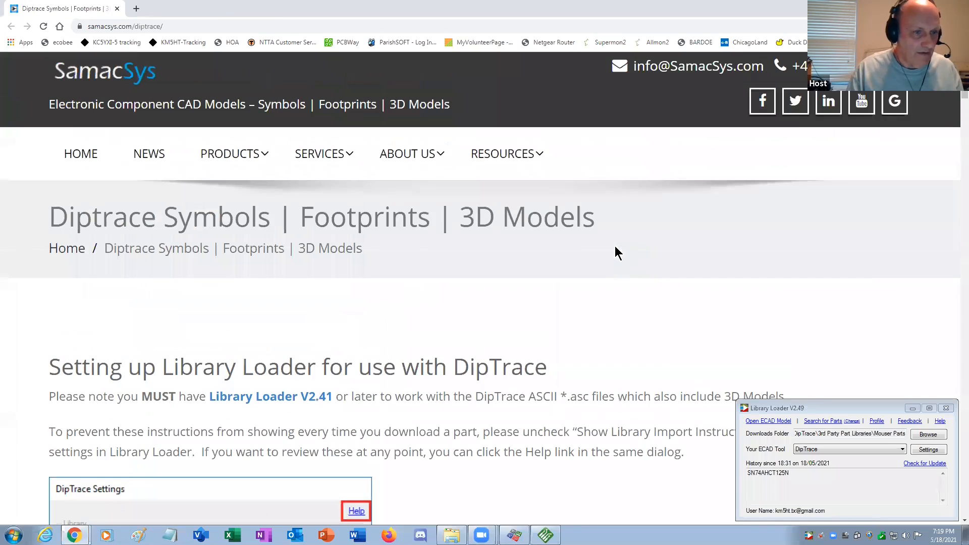
pyautogui.scroll(-4, 594, 250)
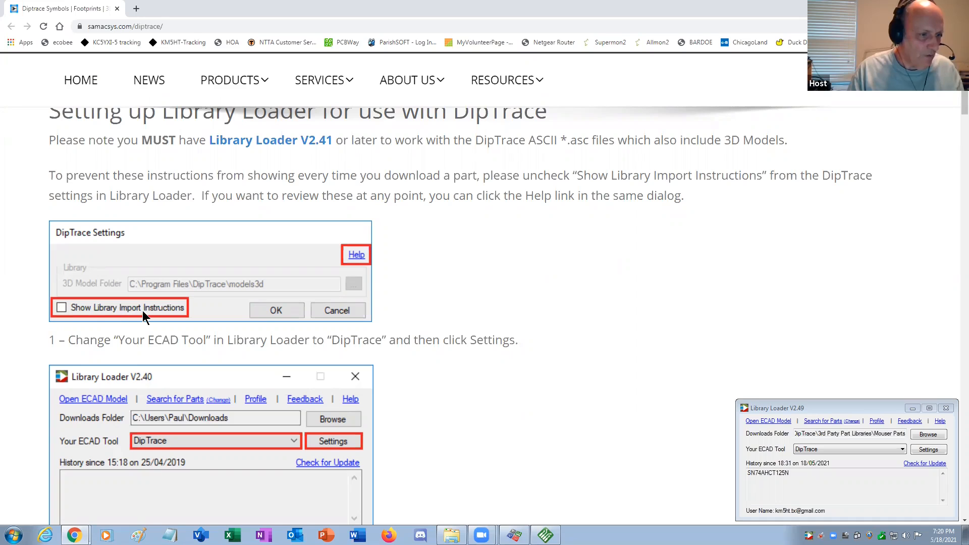
pyautogui.scroll(-4, 493, 333)
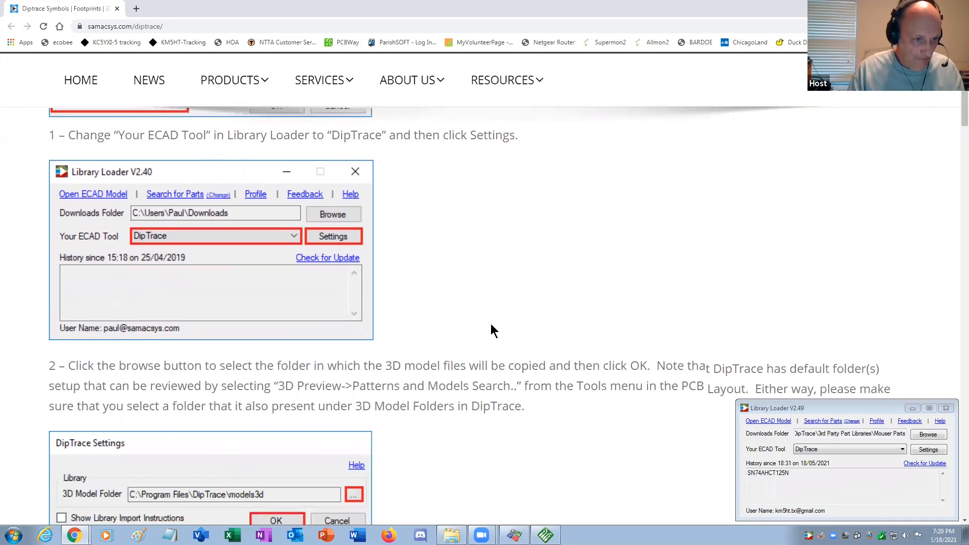
pyautogui.scroll(-1, 492, 331)
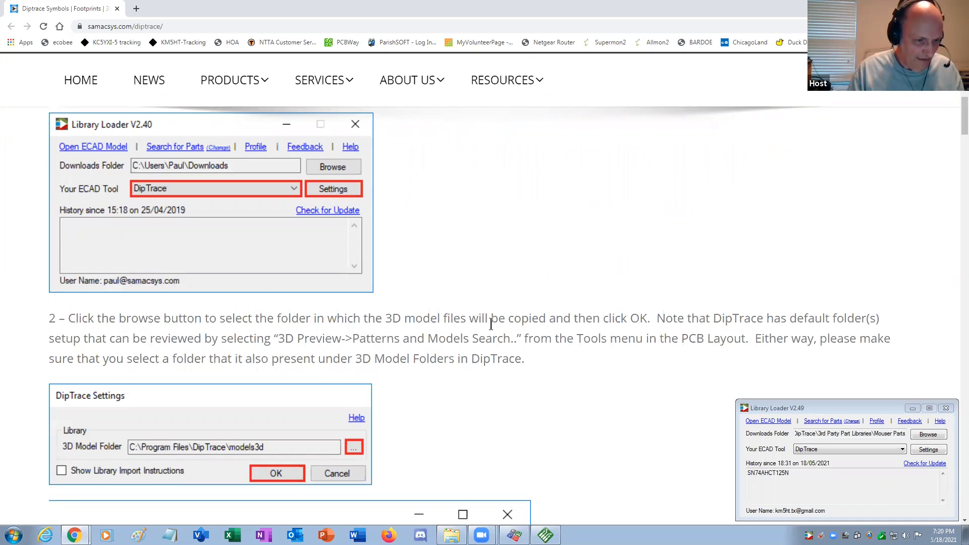
pyautogui.scroll(-5, 493, 326)
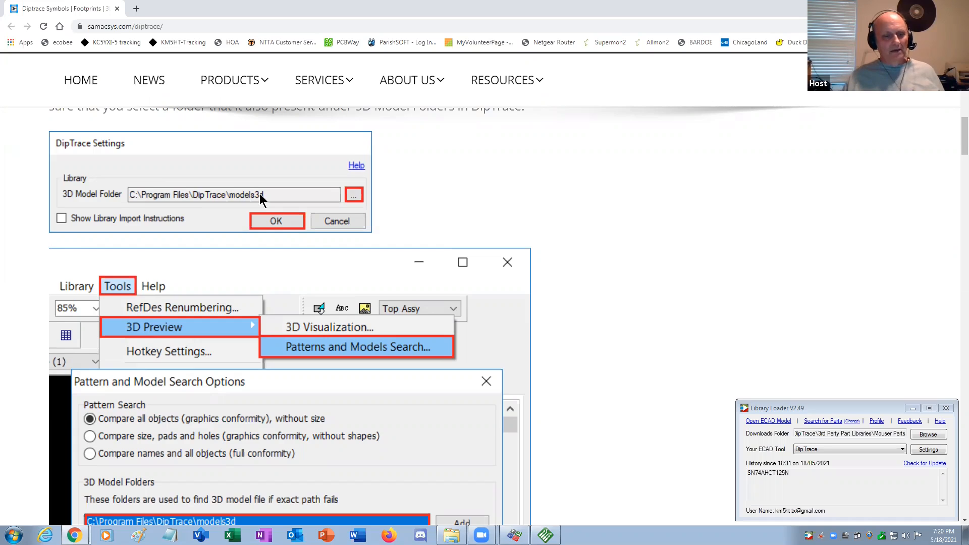
pyautogui.scroll(-9, 260, 193)
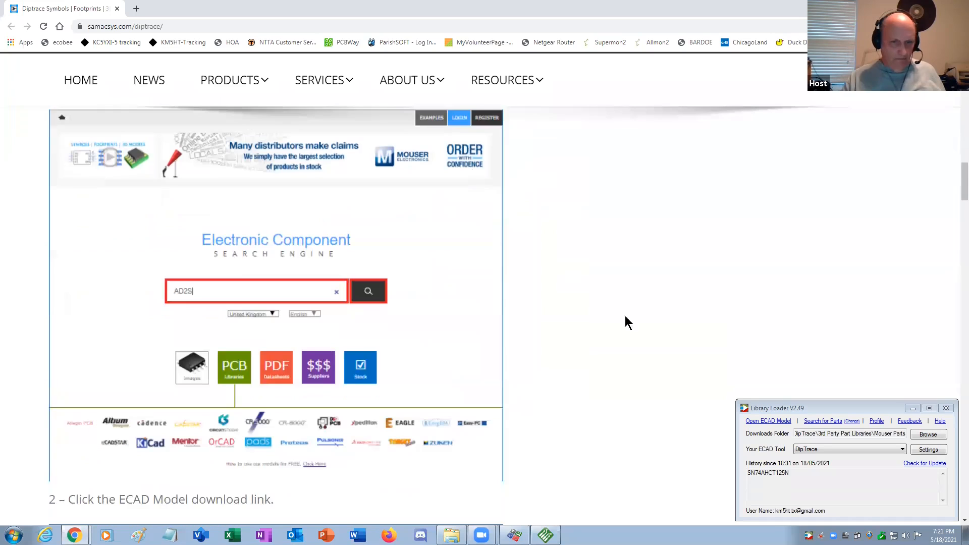
pyautogui.click(793, 477)
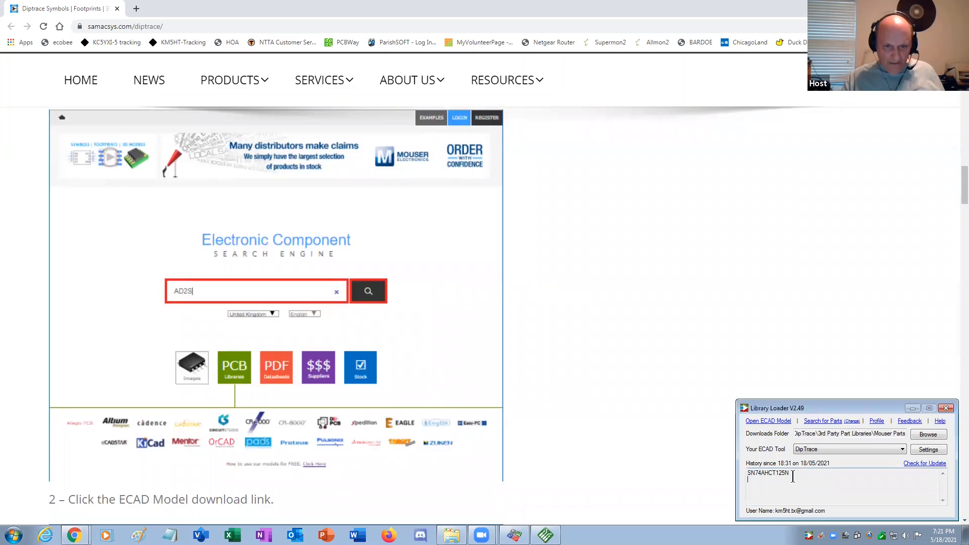
pyautogui.moveTo(792, 475); pyautogui.dragTo(738, 478)
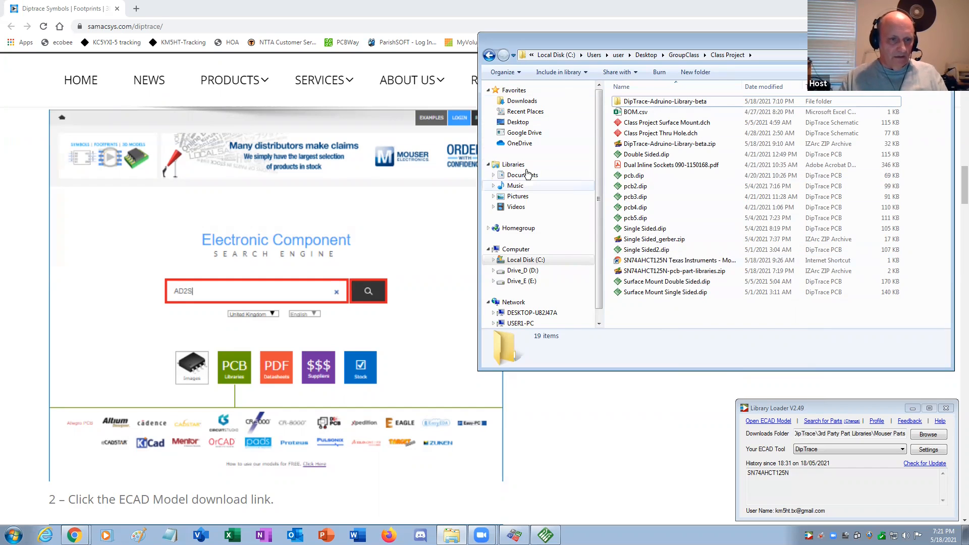
# Locate and select SN74AHCT125N.asc in the Downloads\DipTrace\3rd Party Part Libraries\Mouser Parts folder
pyautogui.click(518, 102)
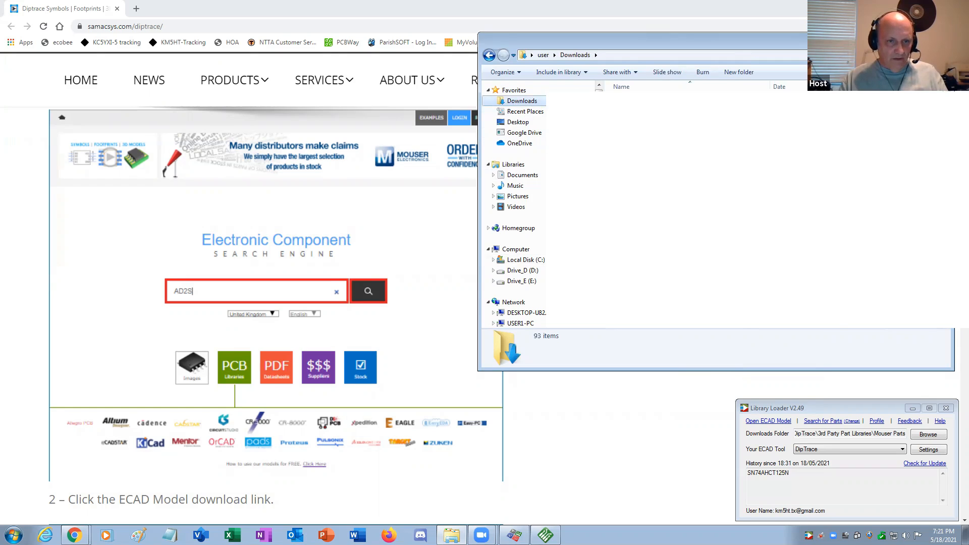
pyautogui.doubleClick(638, 180)
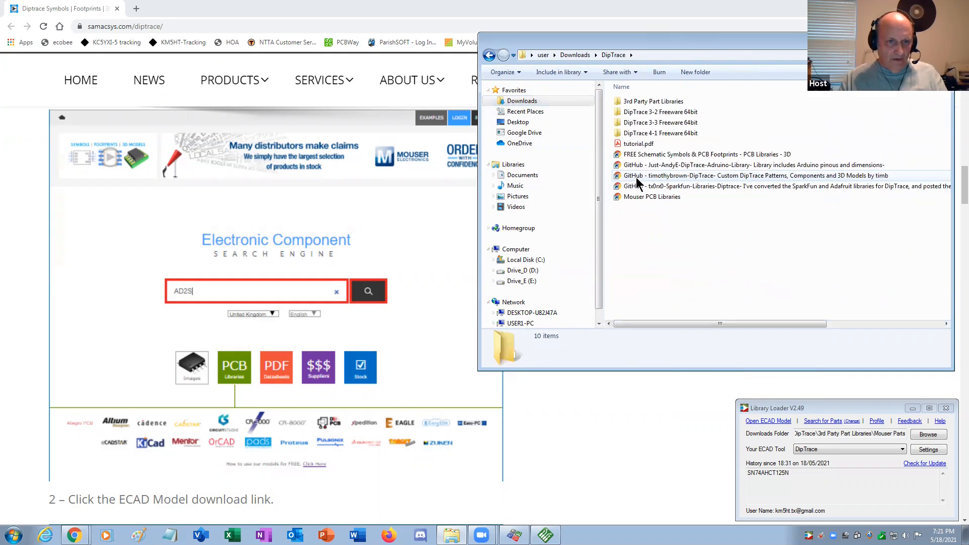
pyautogui.doubleClick(651, 102)
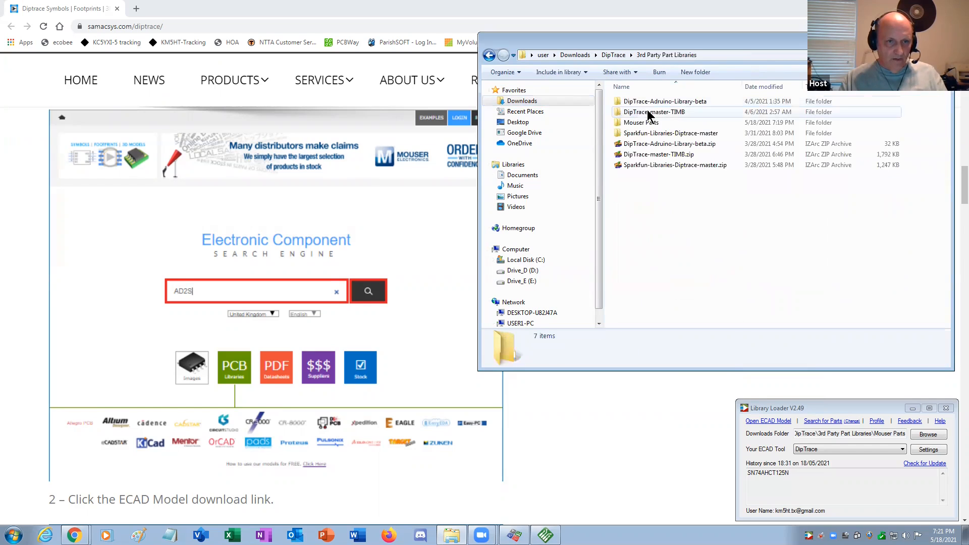
pyautogui.doubleClick(644, 123)
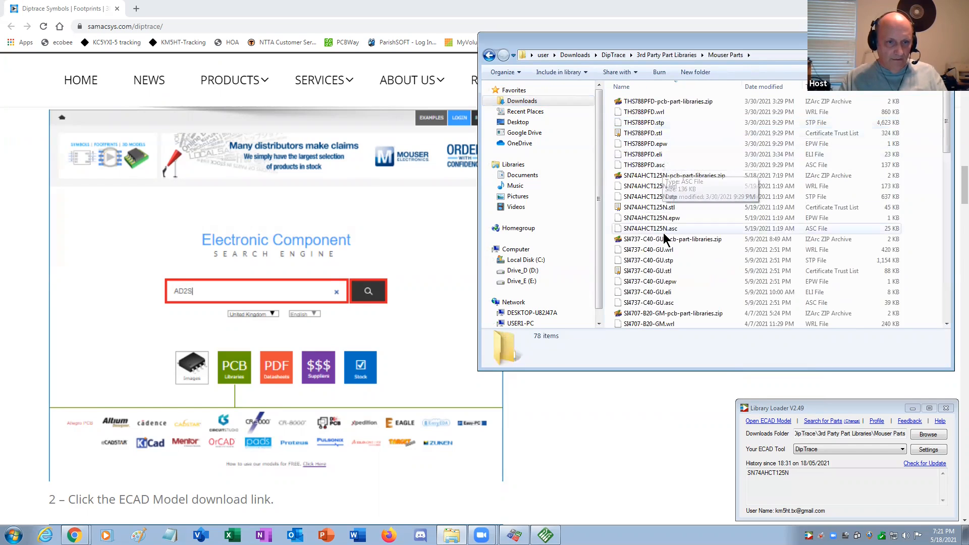
pyautogui.scroll(-5, 664, 238)
pyautogui.scroll(-14, 665, 238)
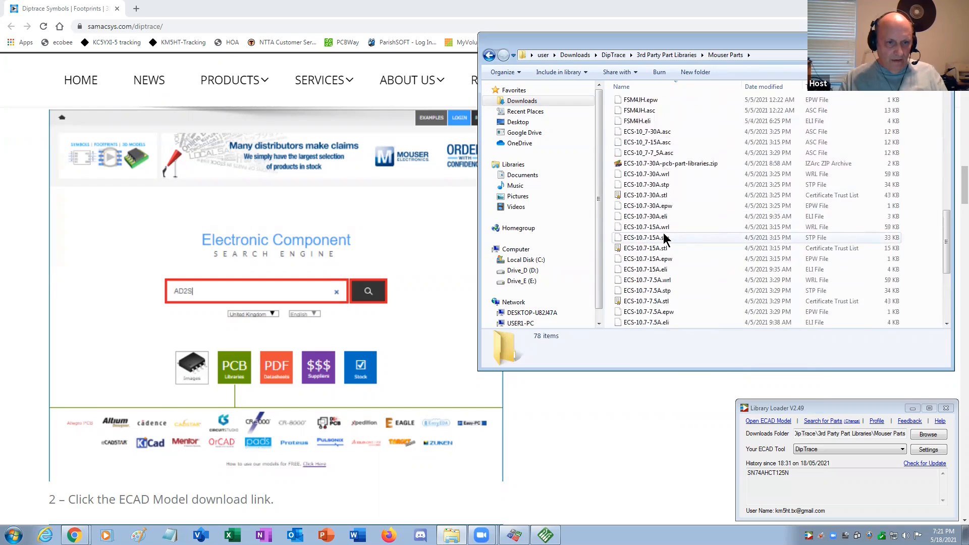
pyautogui.scroll(5, 665, 239)
pyautogui.scroll(15, 664, 238)
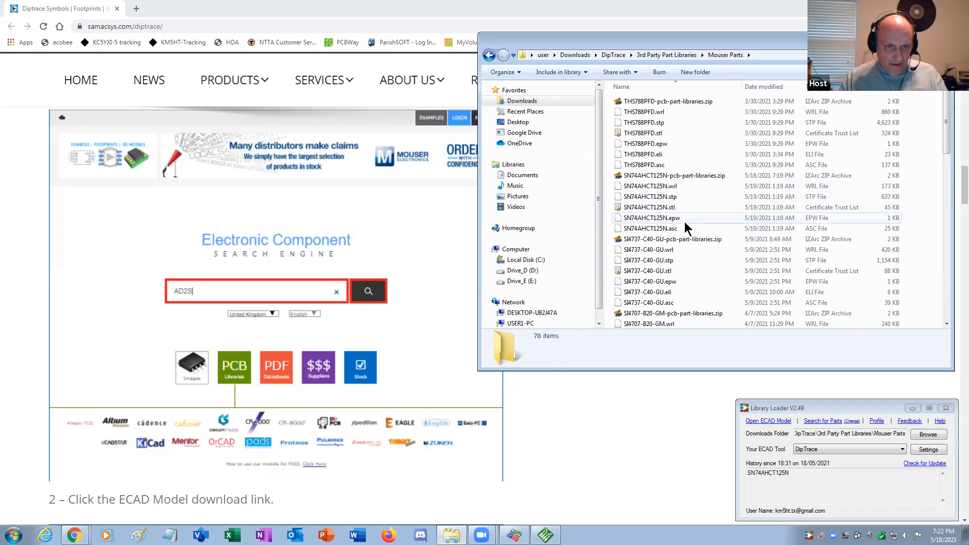
pyautogui.click(667, 230)
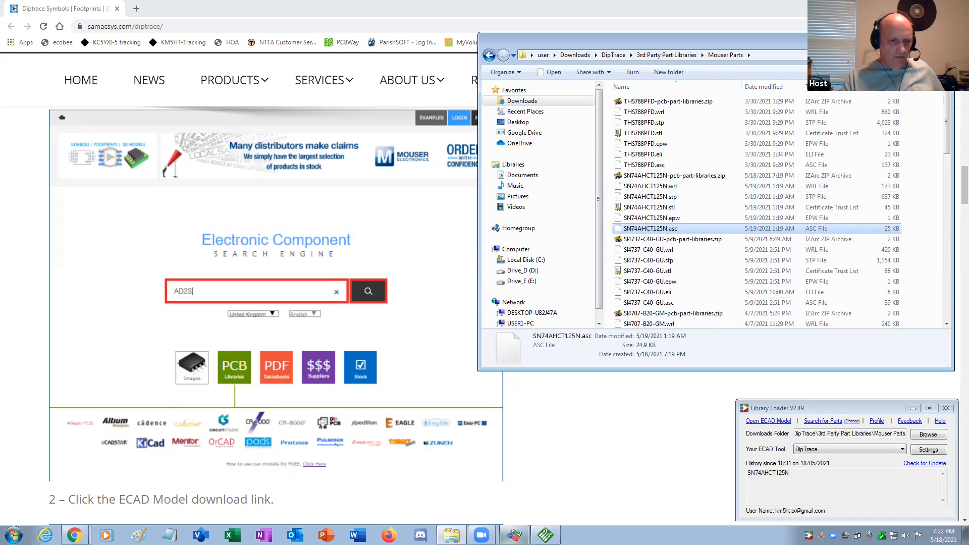
# Import SN74AHCT125N.asc from the Mouser Parts folder into the DipTrace Component Editor as library SN74AHCT125N in the Other Libraries group
pyautogui.click(514, 536)
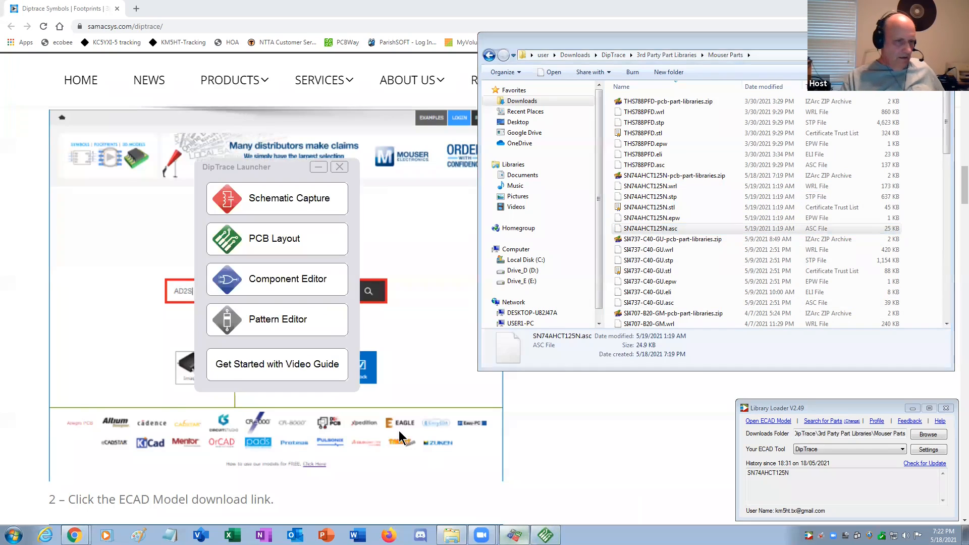
pyautogui.click(274, 282)
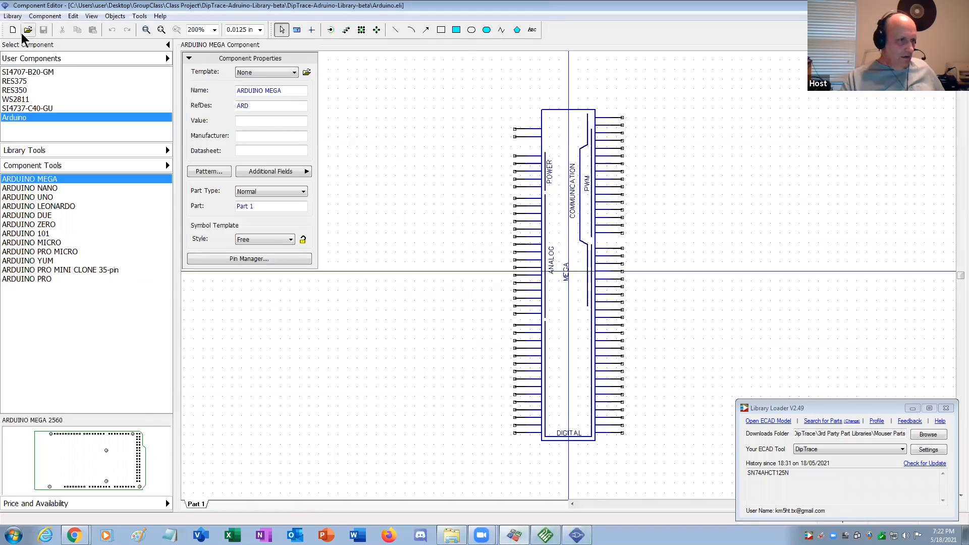
pyautogui.click(10, 17)
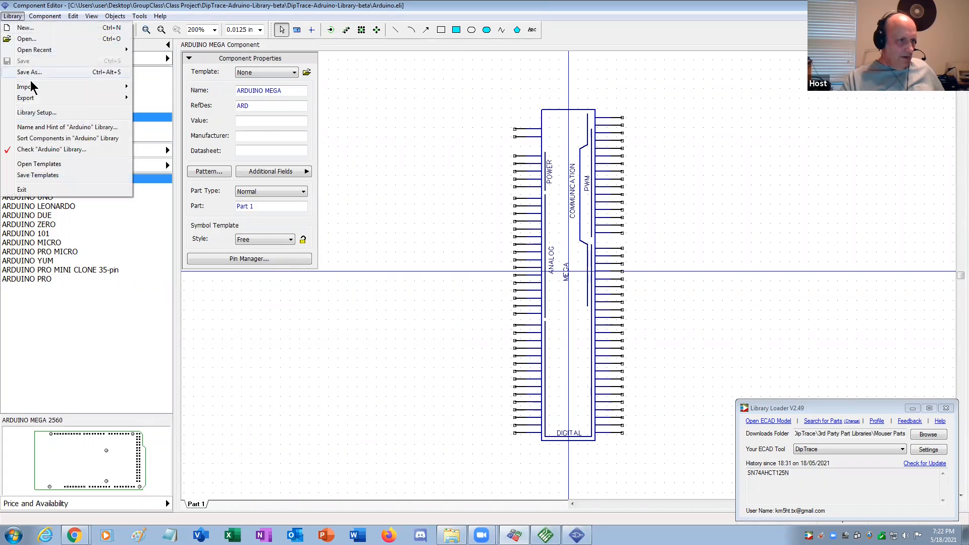
pyautogui.moveTo(32, 87)
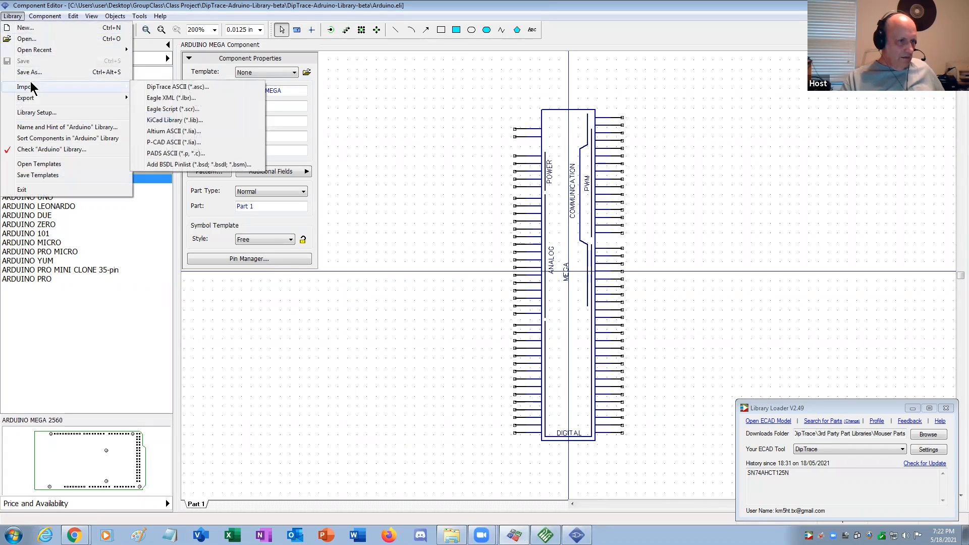
pyautogui.click(165, 88)
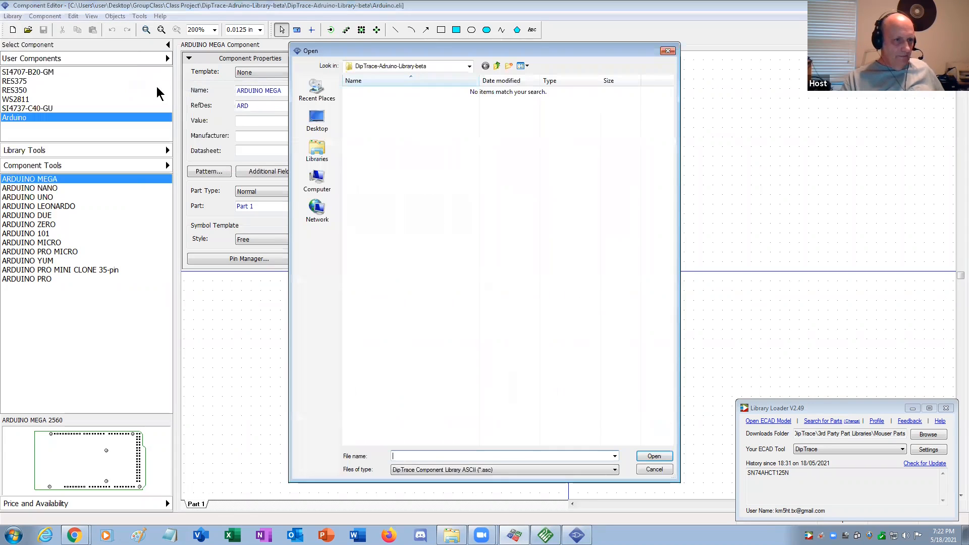
pyautogui.click(497, 66)
pyautogui.click(497, 66)
pyautogui.click(497, 66)
pyautogui.click(497, 66)
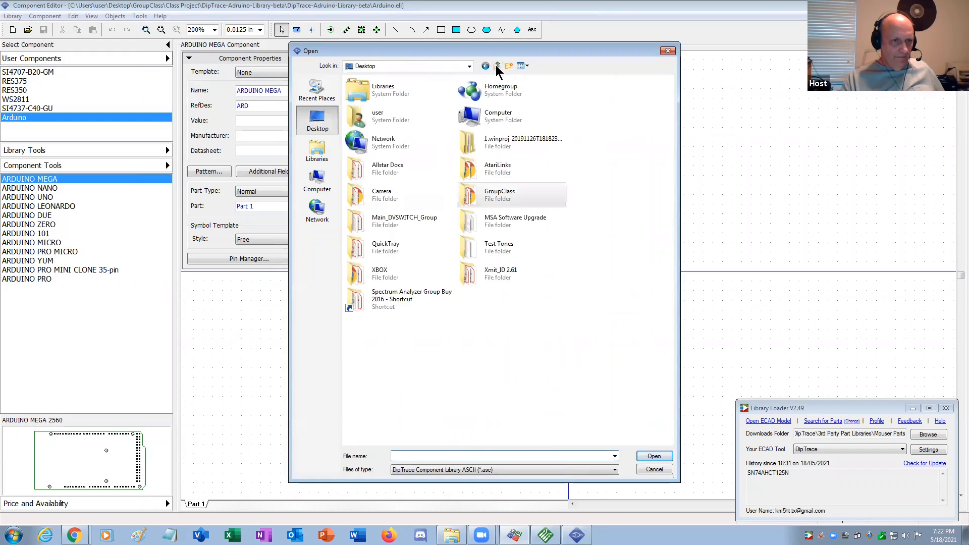
pyautogui.click(379, 178)
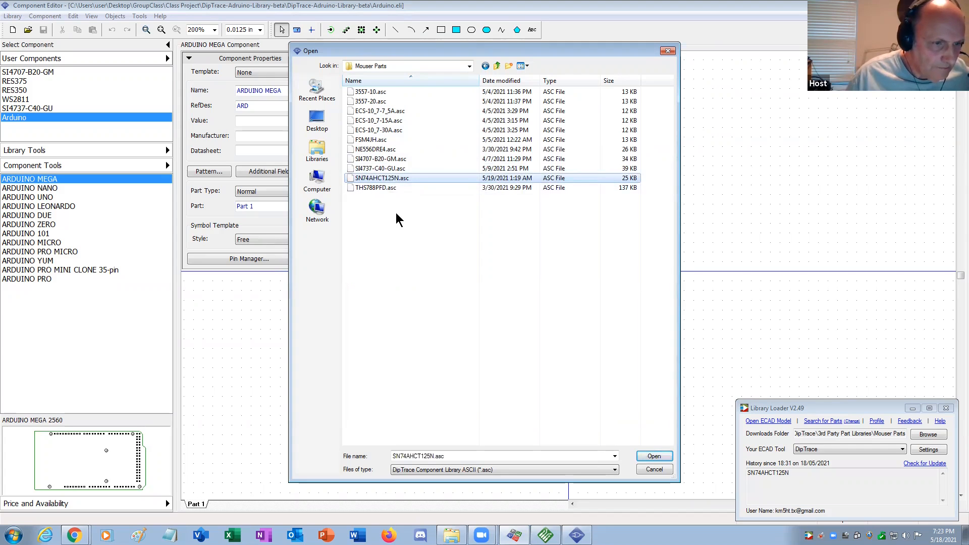
pyautogui.click(665, 457)
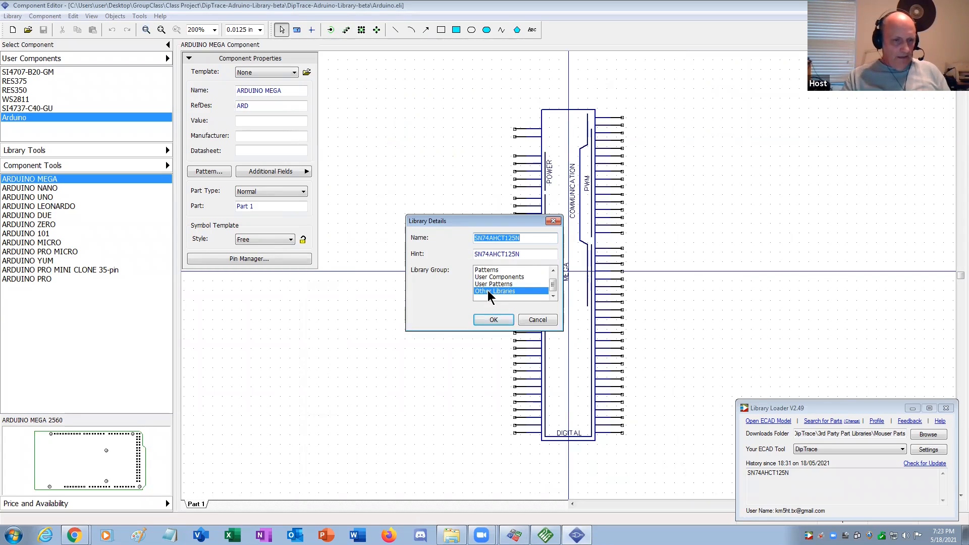
pyautogui.click(492, 320)
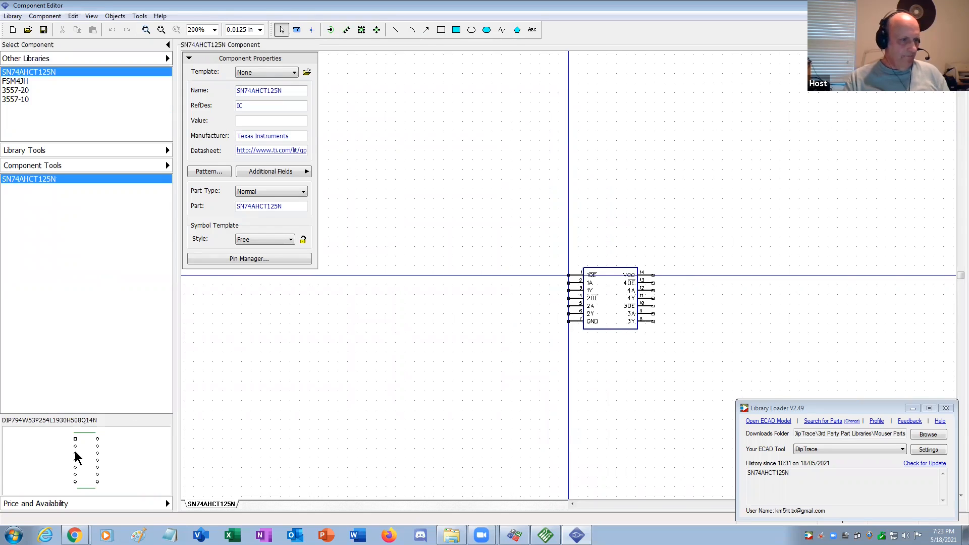
# Save the imported component library as SN74AHCT125N.eli in the Mouser Parts folder
pyautogui.click(44, 32)
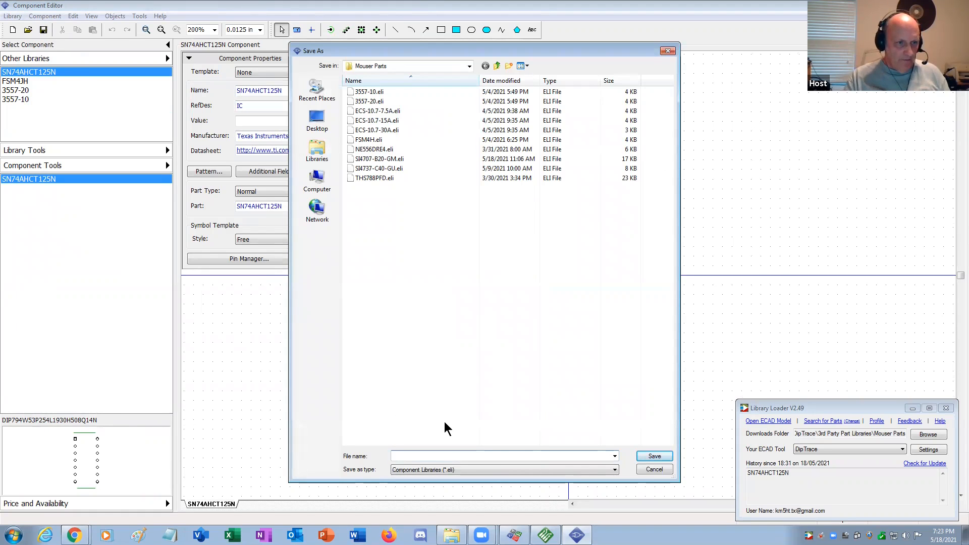
pyautogui.click(456, 455)
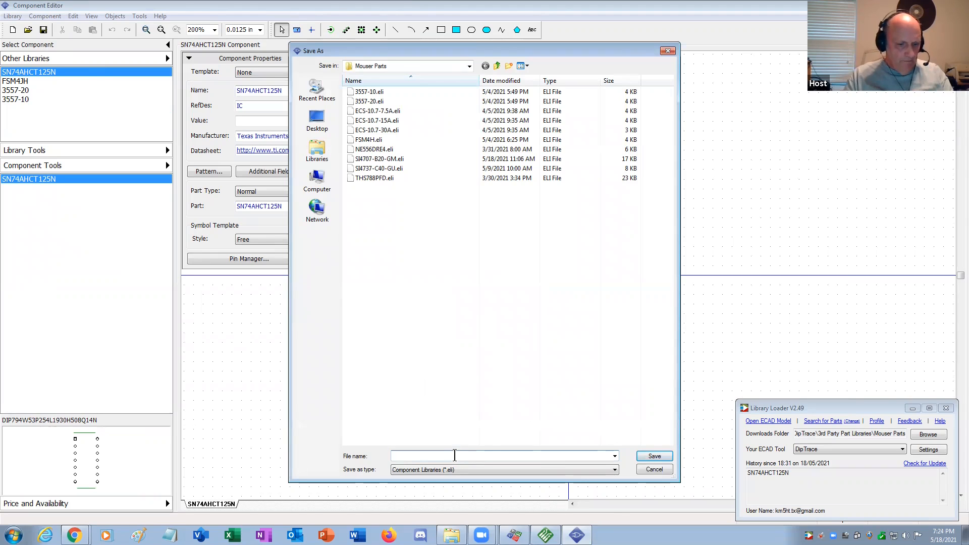
pyautogui.write('SN74AHCT125N')
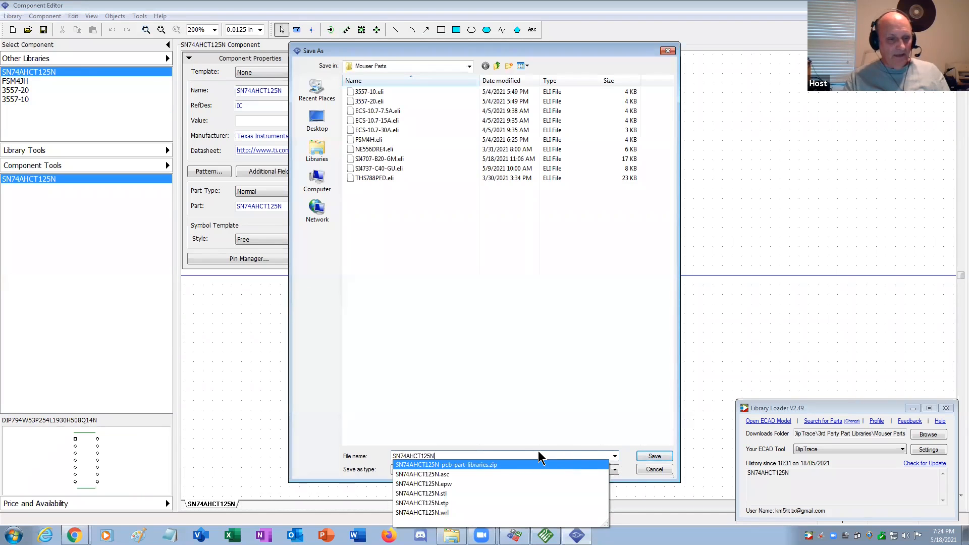
pyautogui.click(654, 456)
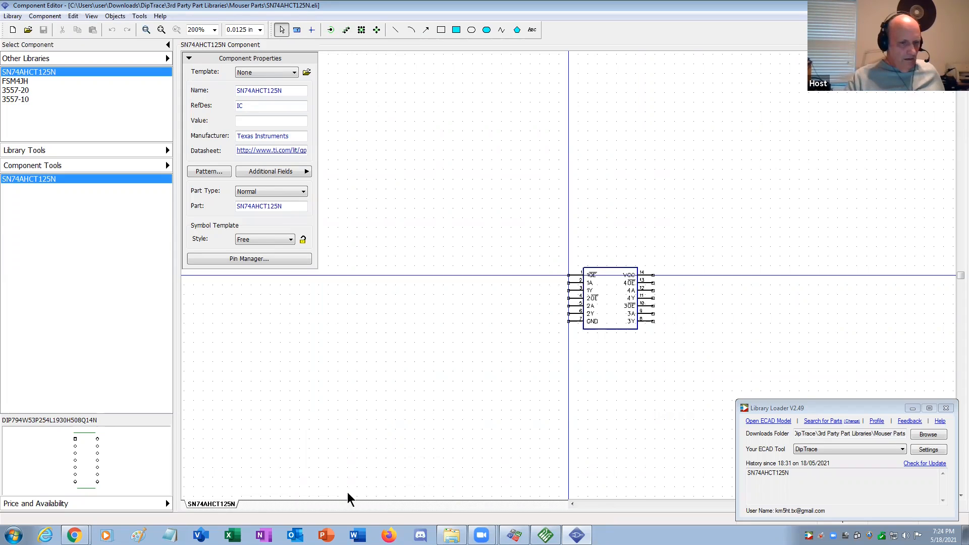
# Open DipTrace Schematic Capture and filter the components of all libraries by the name SN74AHCT125N
pyautogui.click(514, 536)
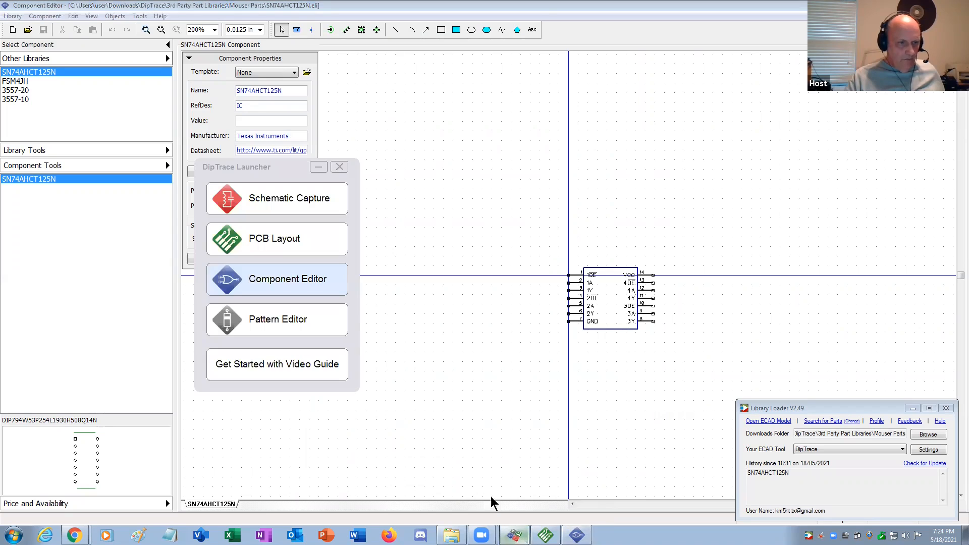
pyautogui.click(290, 197)
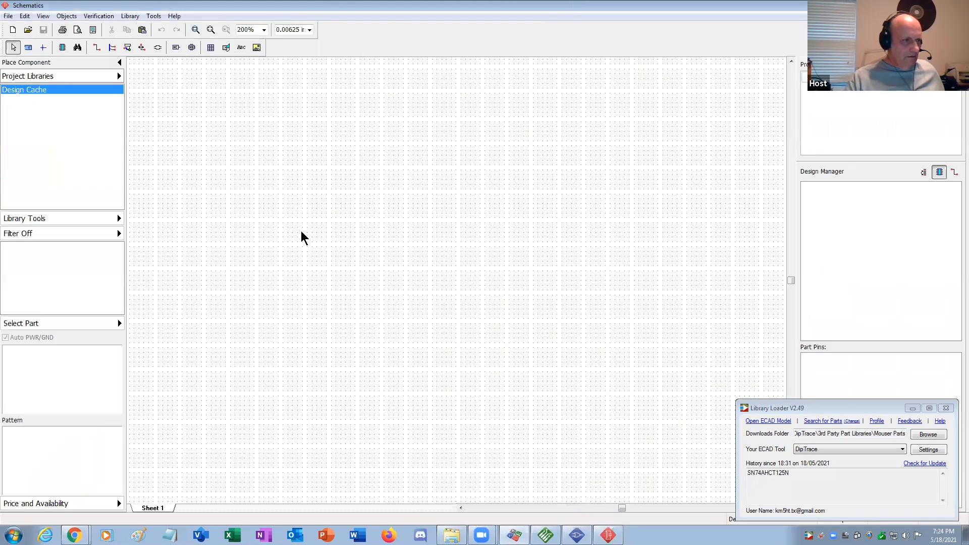
pyautogui.click(112, 234)
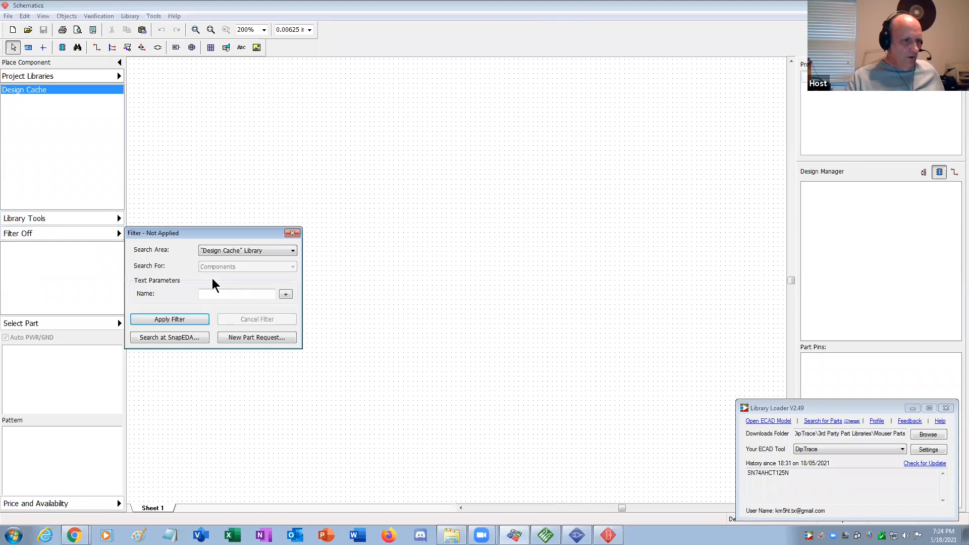
pyautogui.click(234, 251)
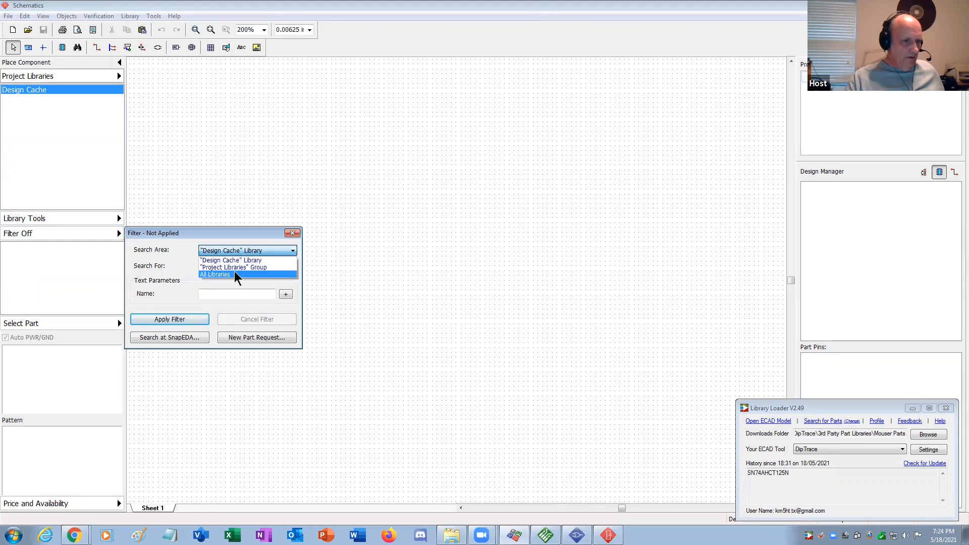
pyautogui.click(235, 275)
pyautogui.click(235, 294)
pyautogui.write('SN74AHCT125N')
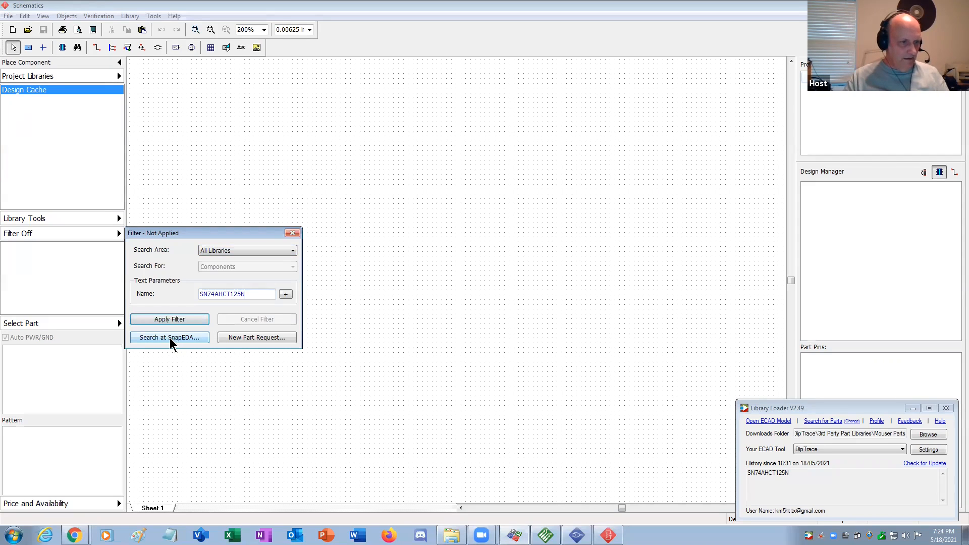
pyautogui.click(162, 321)
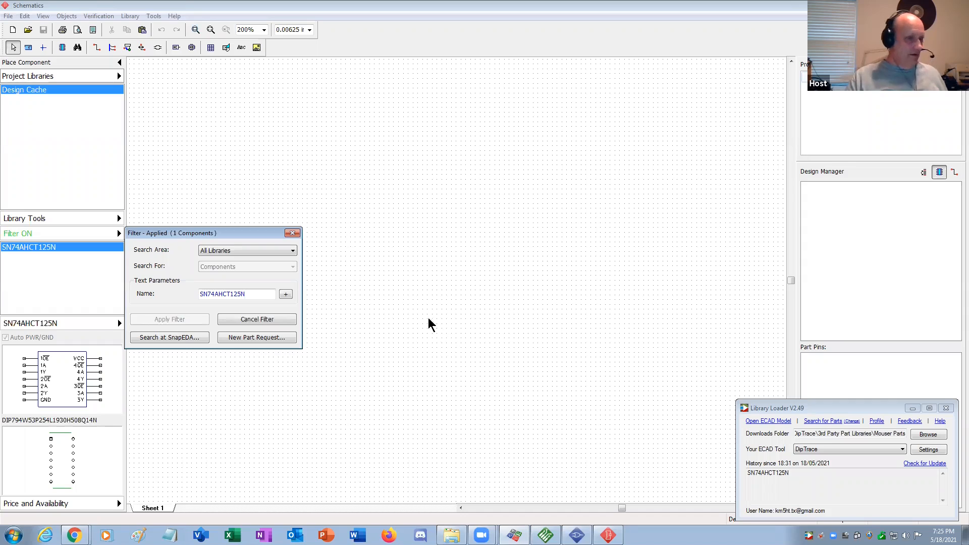
# Place one SN74AHCT125N component near the middle of the schematic sheet
pyautogui.click(393, 260)
pyautogui.click(107, 252)
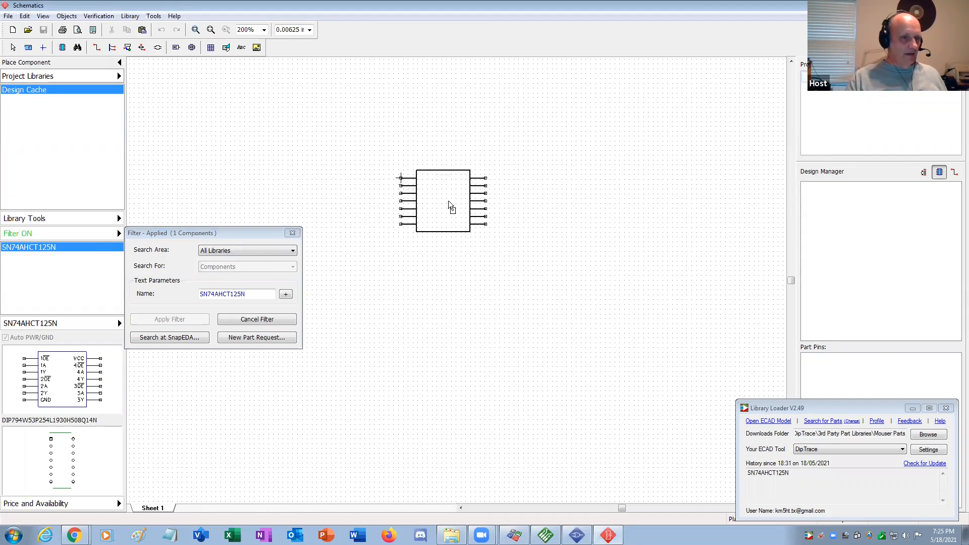
pyautogui.click(473, 222)
pyautogui.rightClick(500, 256)
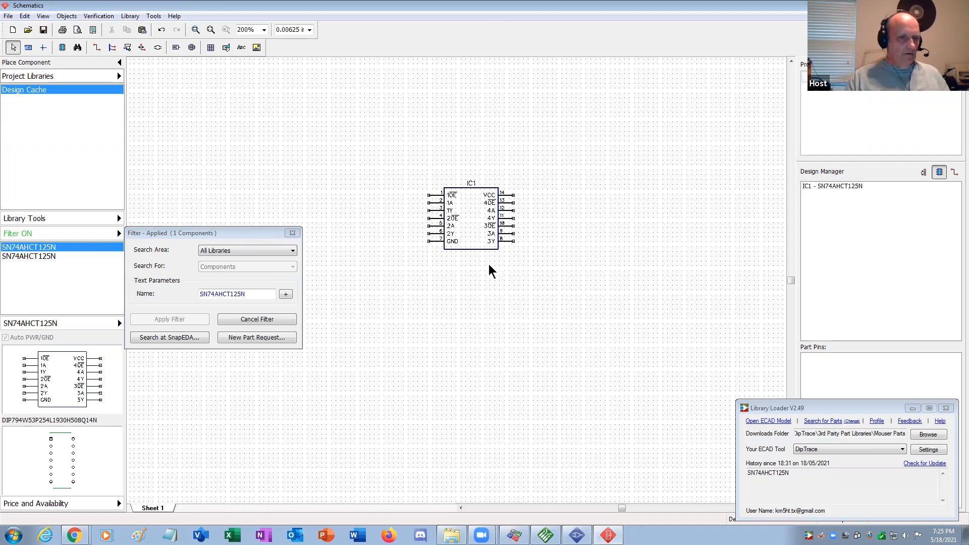
# Examine the placed SN74AHCT125N's component properties and the pin-to-pad connections of its attached pattern
pyautogui.doubleClick(473, 251)
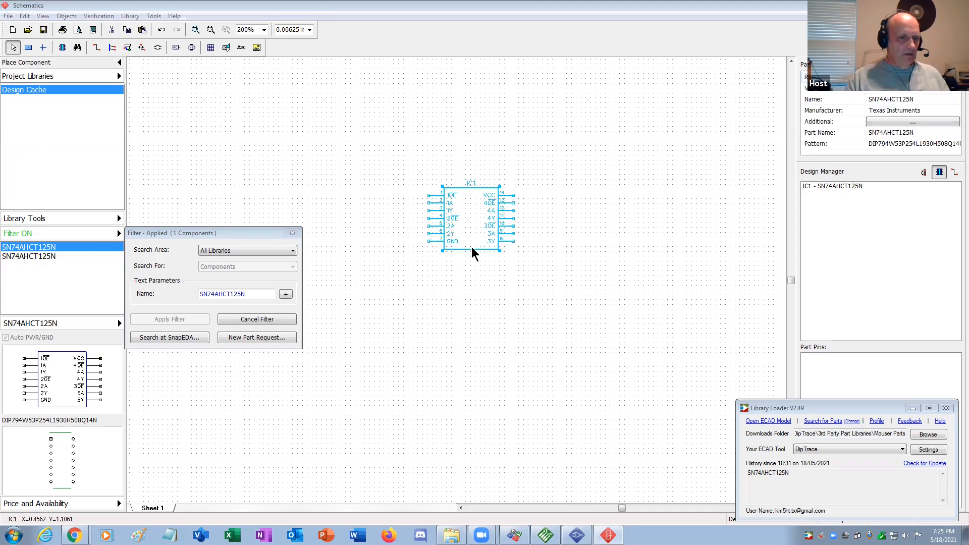
pyautogui.click(393, 381)
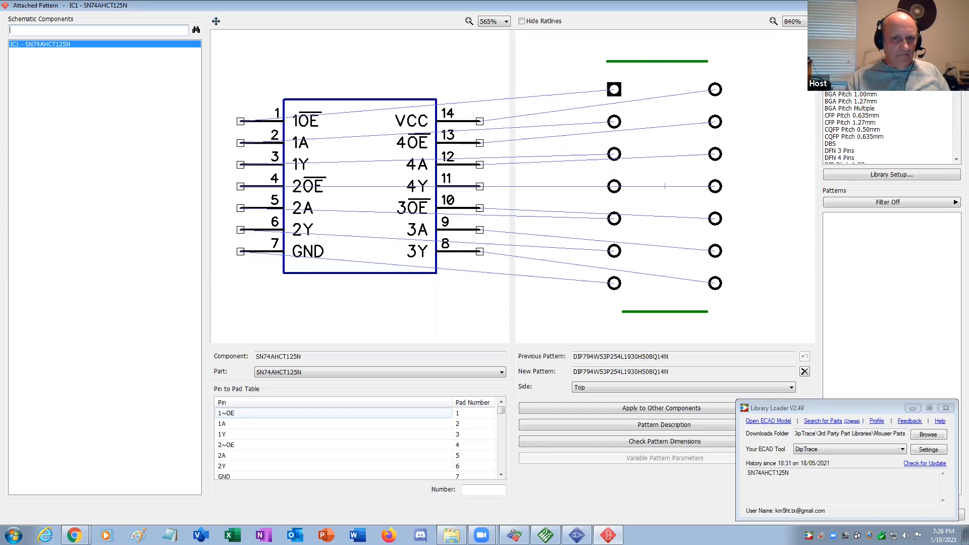
pyautogui.click(957, 5)
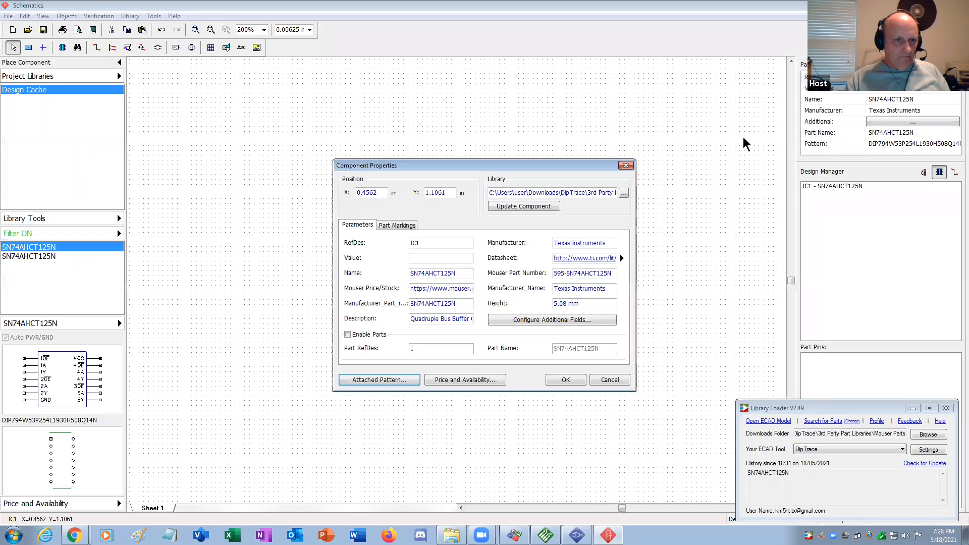
pyautogui.click(626, 166)
pyautogui.click(630, 169)
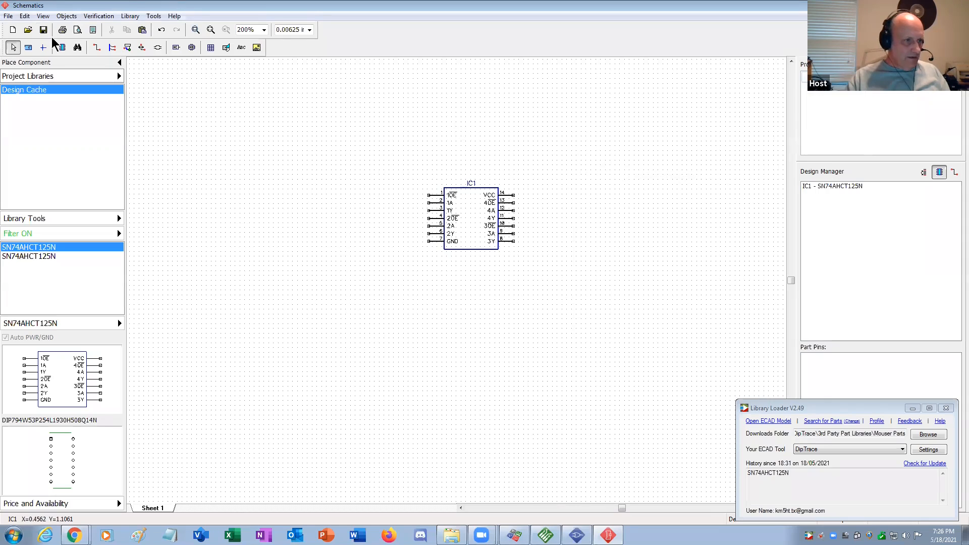
# Delete the placed SN74AHCT125N component from the schematic sheet
pyautogui.click(8, 16)
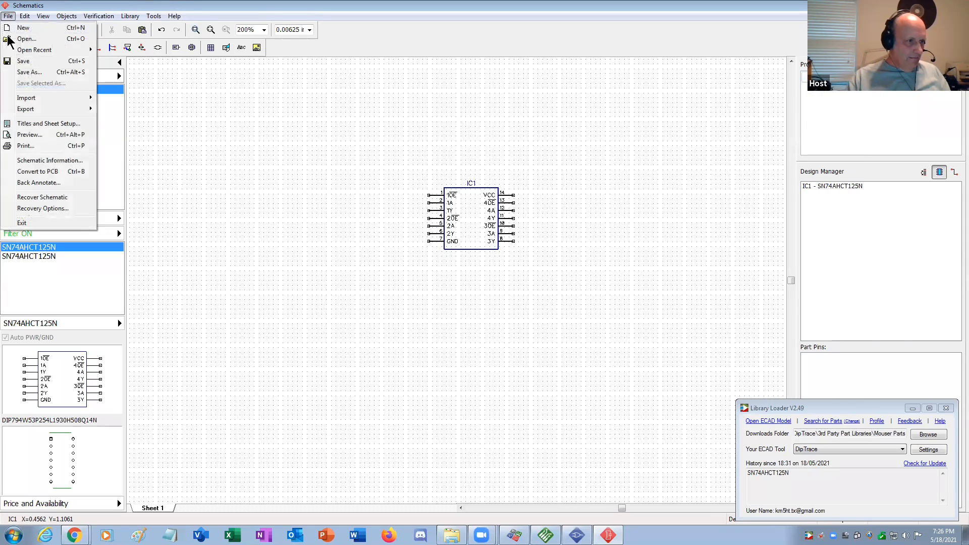
pyautogui.moveTo(38, 100)
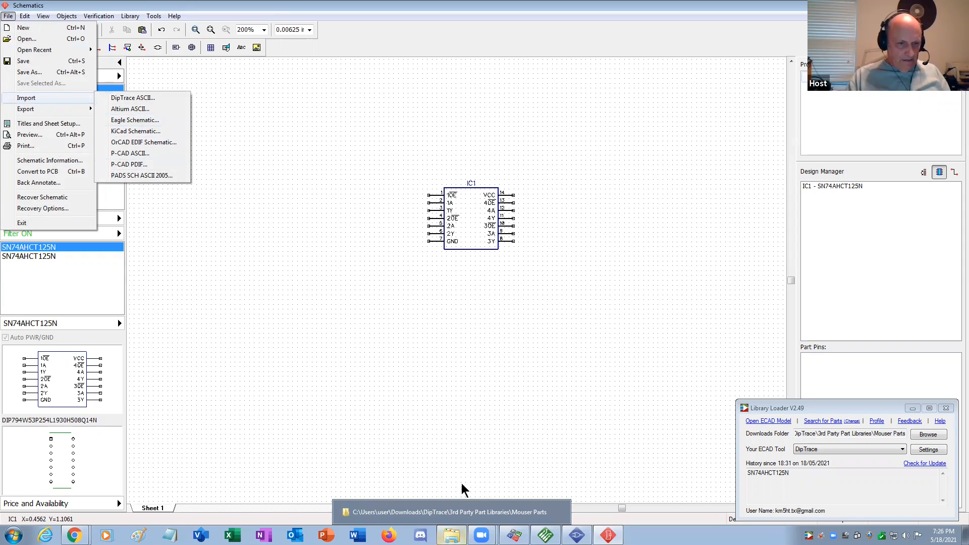
pyautogui.click(537, 378)
pyautogui.moveTo(536, 379); pyautogui.dragTo(330, 63)
pyautogui.press('Delete')
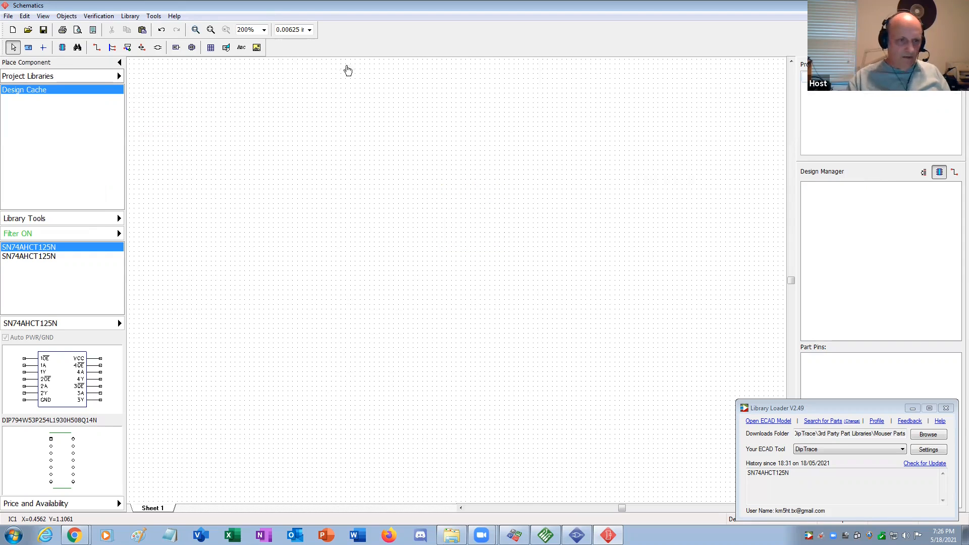
# Locate the Eagle files in the Desktop's GroupClass\Projects\Radios\SI4707\SparkFun_Si4707_Breakout_v11 folder and select SparkFun_Si4707_Breakout_v11.sch
pyautogui.click(452, 535)
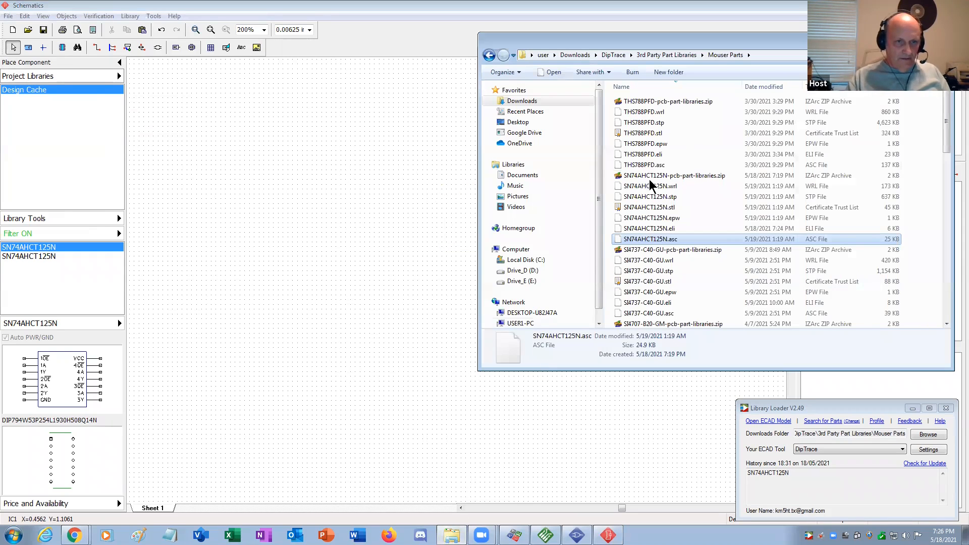
pyautogui.click(520, 124)
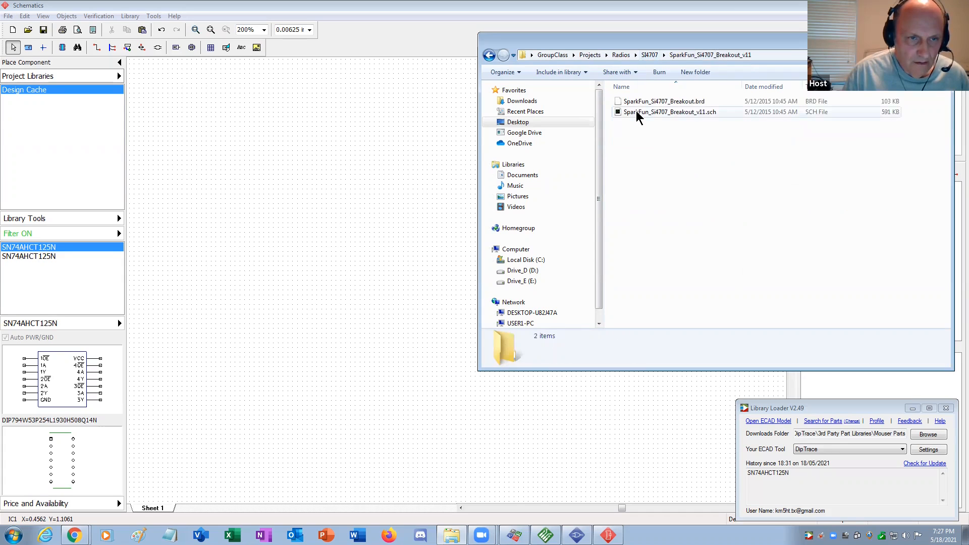
pyautogui.click(638, 112)
pyautogui.click(640, 103)
pyautogui.click(639, 112)
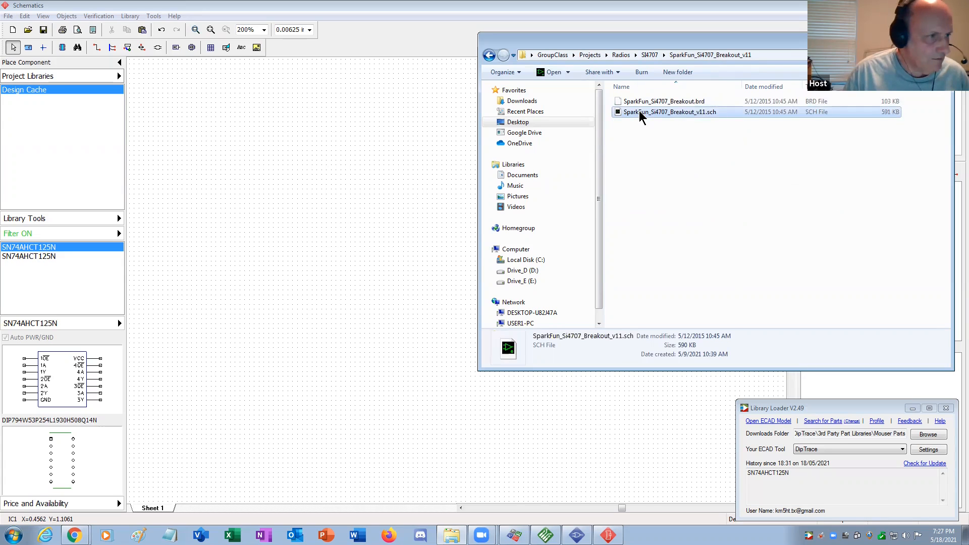
# Import the Eagle schematic SparkFun_Si4707_Breakout.sch from the hardware folder into Schematic Capture
pyautogui.click(8, 16)
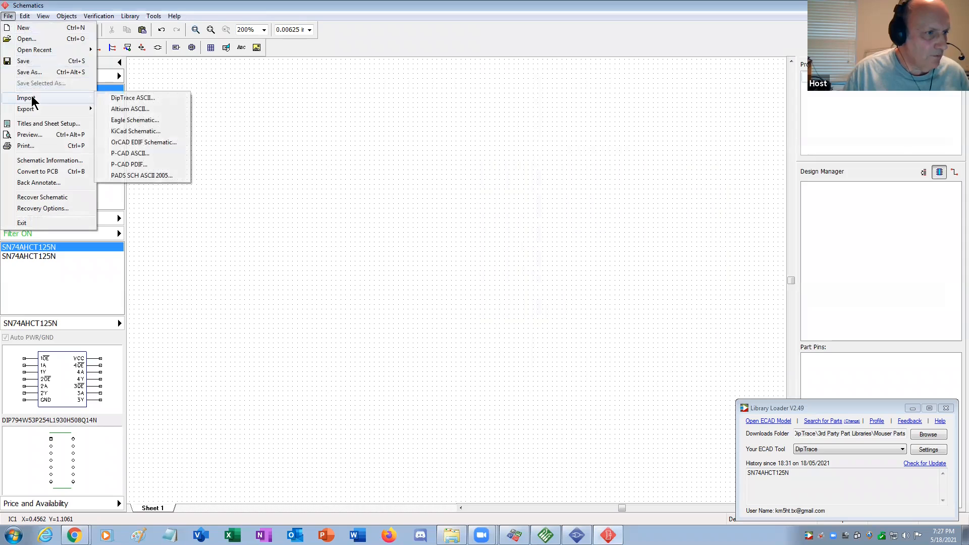
pyautogui.click(132, 122)
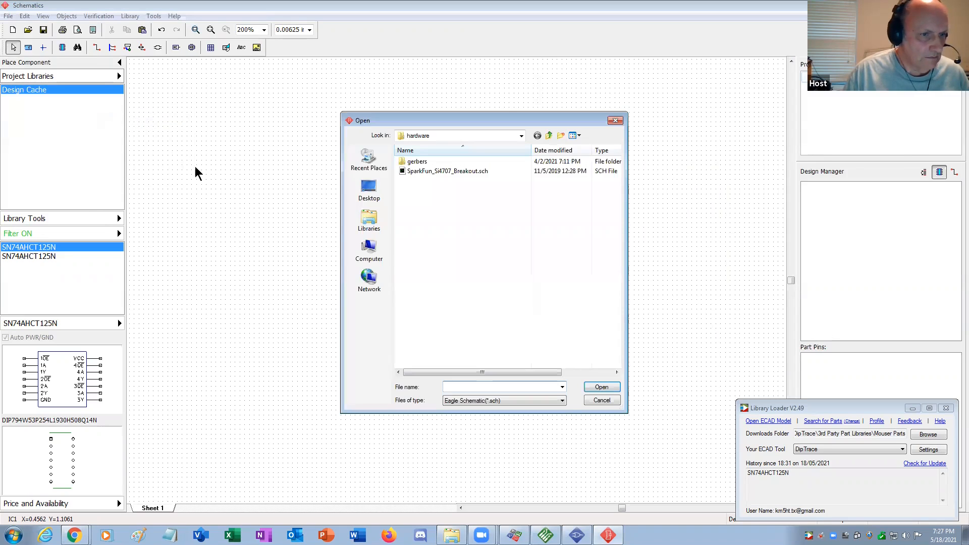
pyautogui.doubleClick(448, 171)
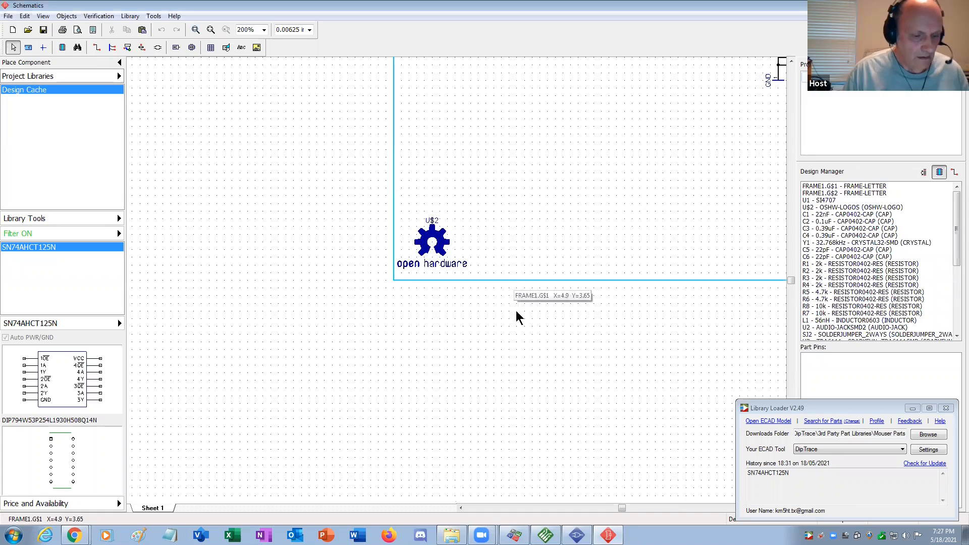
pyautogui.scroll(-1, 527, 344)
pyautogui.scroll(-1, 525, 343)
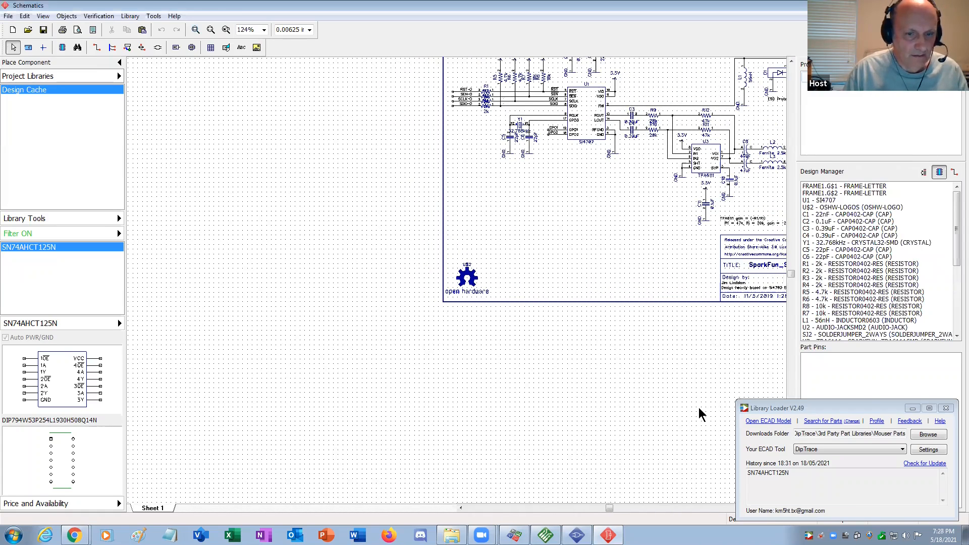
# Close the Library Loader window and its notification, and examine the whole imported SparkFun_Si4707_Breakout schematic
pyautogui.click(947, 408)
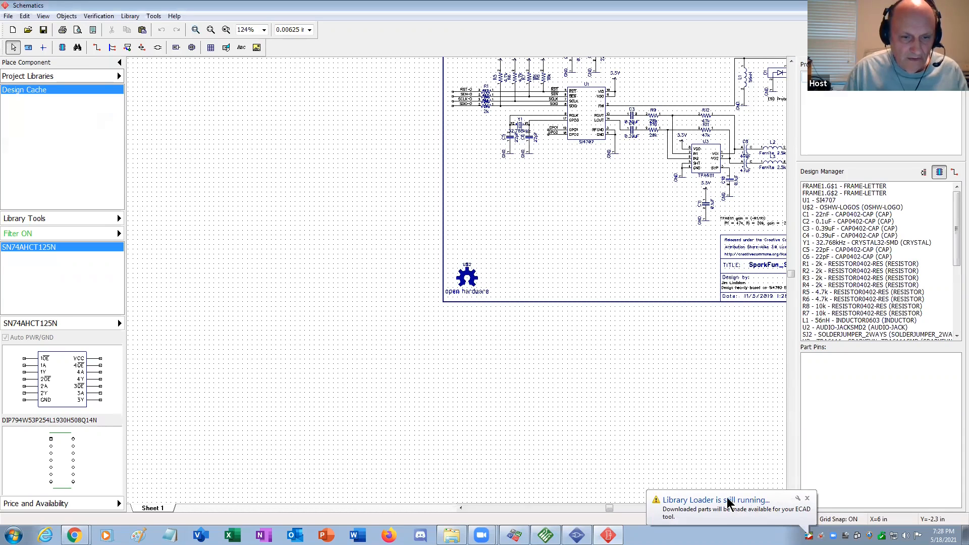
pyautogui.click(808, 498)
pyautogui.click(783, 509)
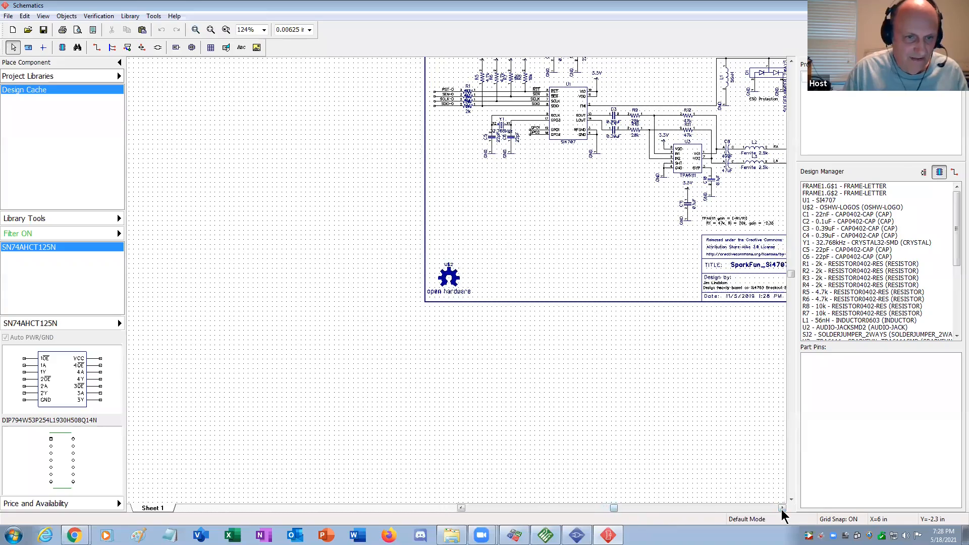
pyautogui.click(783, 509)
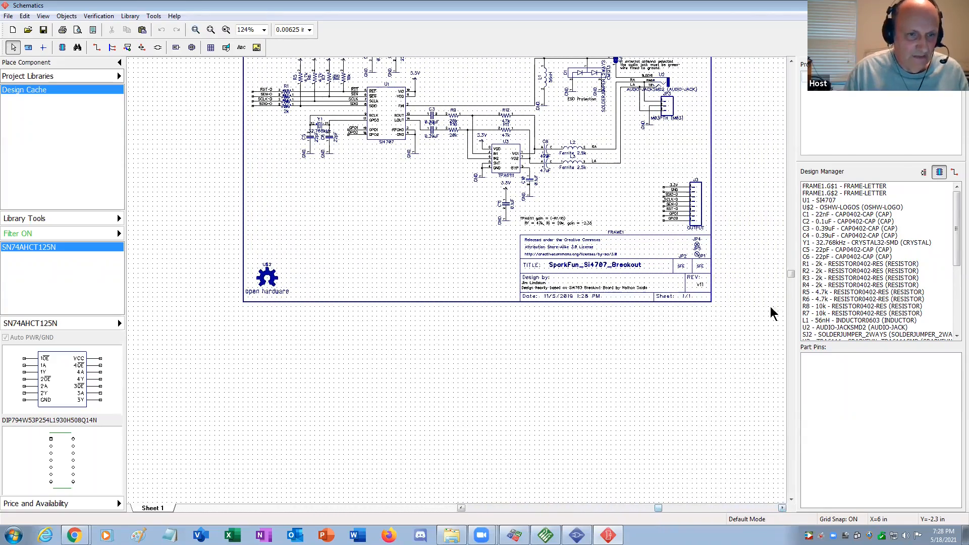
pyautogui.click(791, 60)
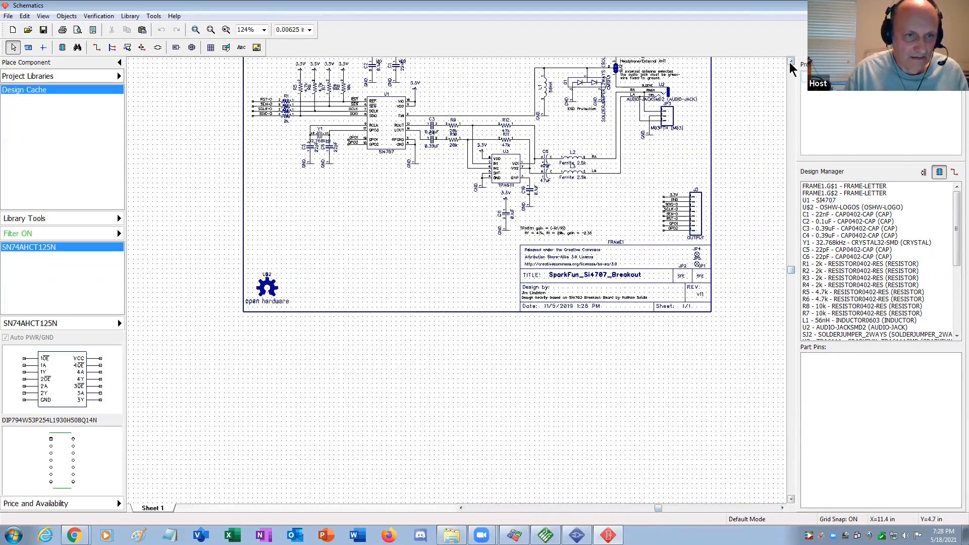
pyautogui.click(791, 63)
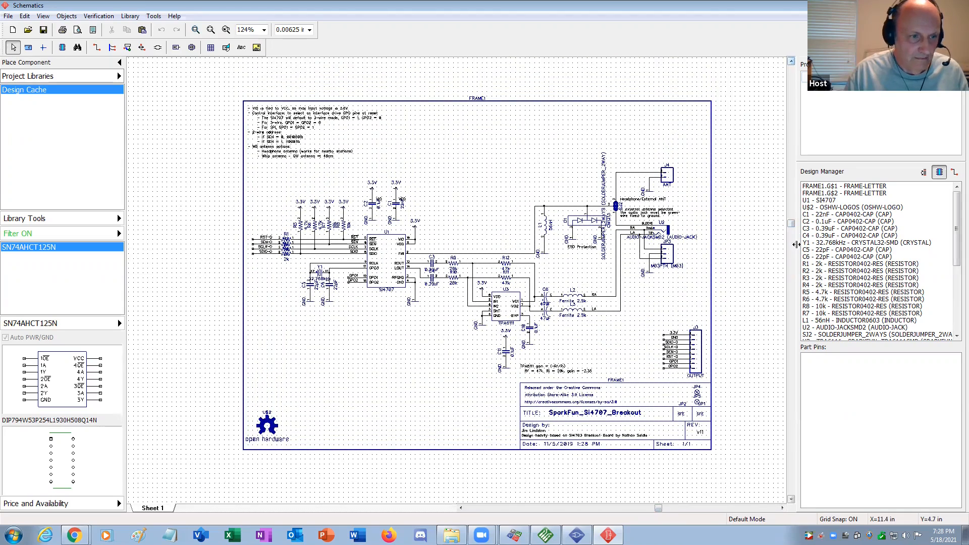
pyautogui.scroll(1, 777, 275)
pyautogui.scroll(1, 778, 275)
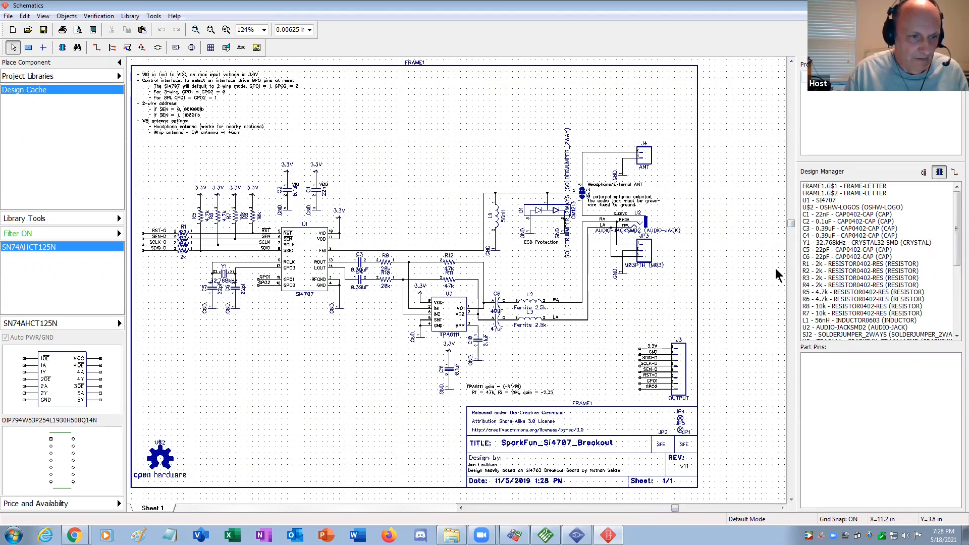
pyautogui.click(461, 509)
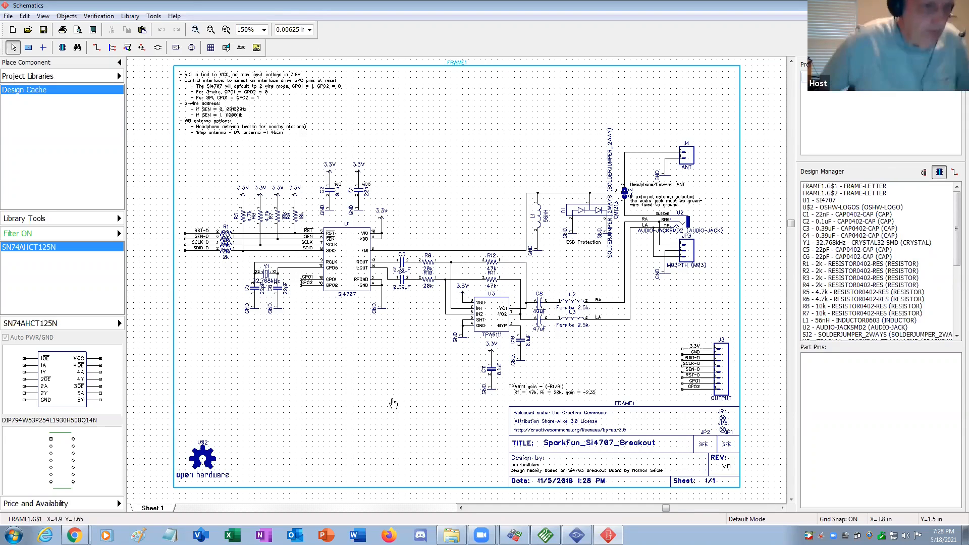
pyautogui.click(356, 297)
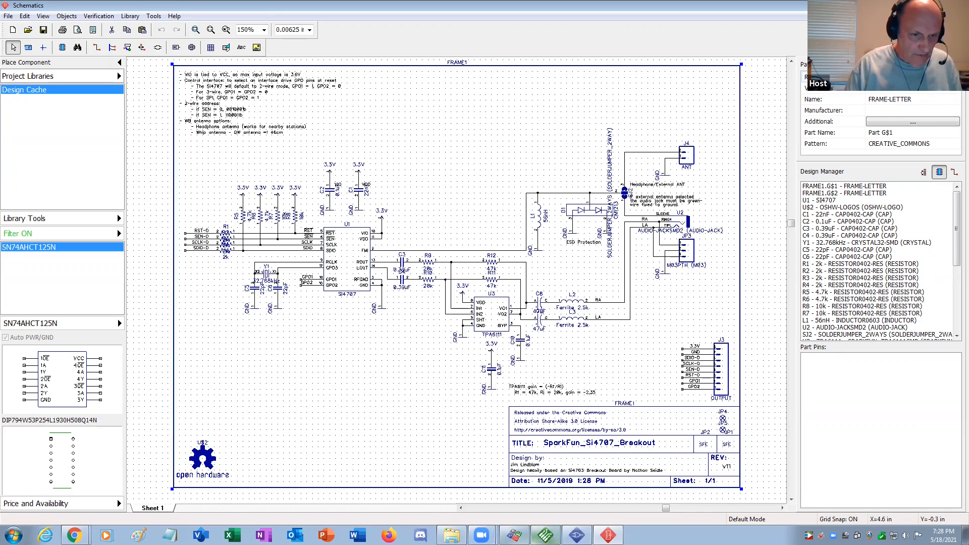
# Switch to PCB Layout and create a new empty layout
pyautogui.click(546, 535)
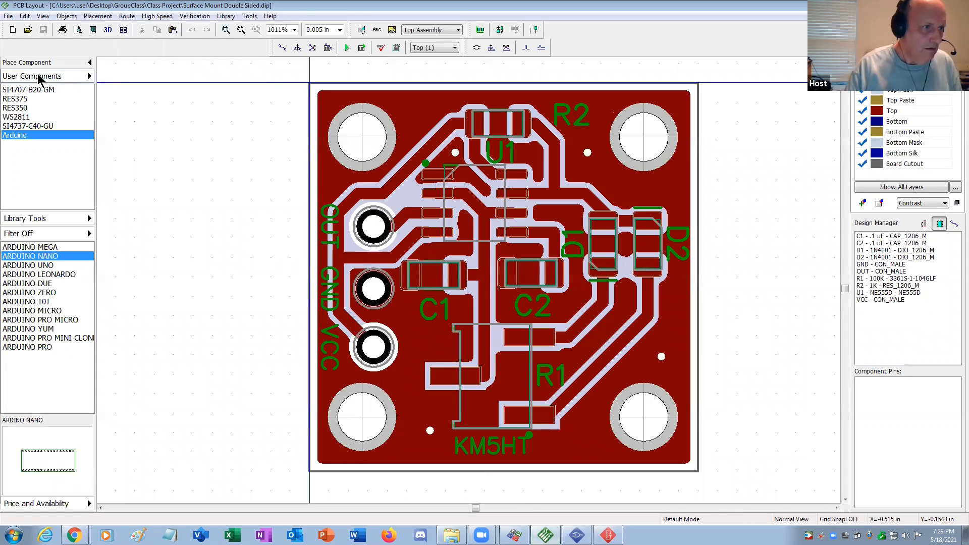
pyautogui.click(8, 16)
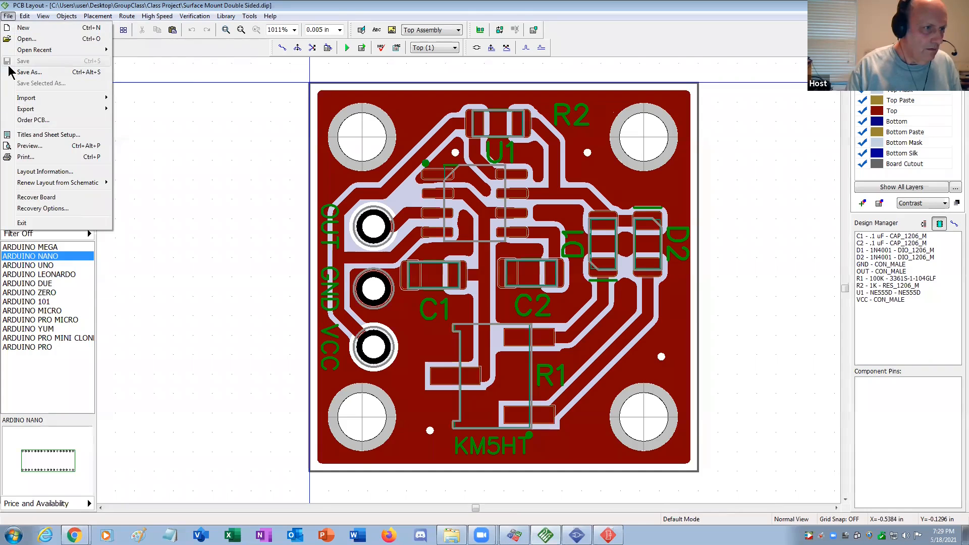
pyautogui.click(23, 28)
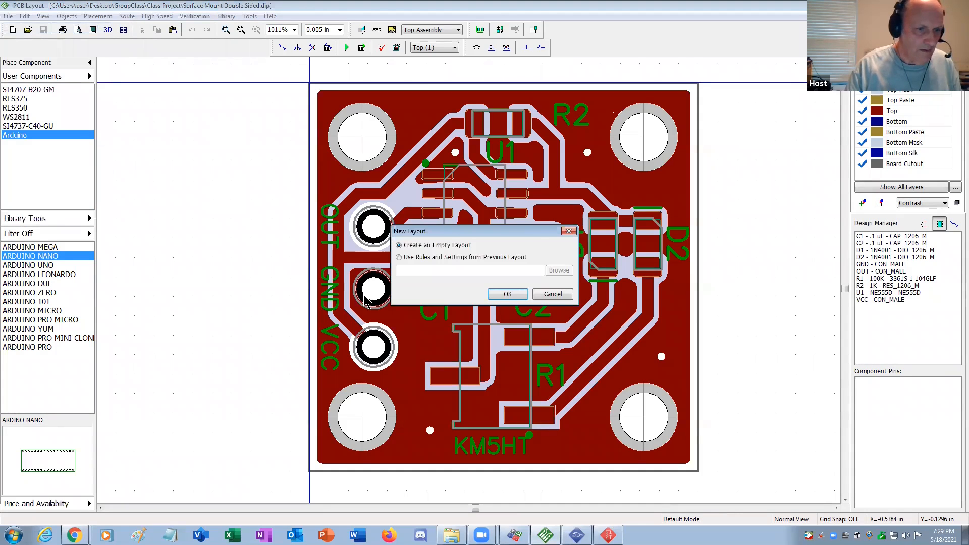
pyautogui.click(507, 295)
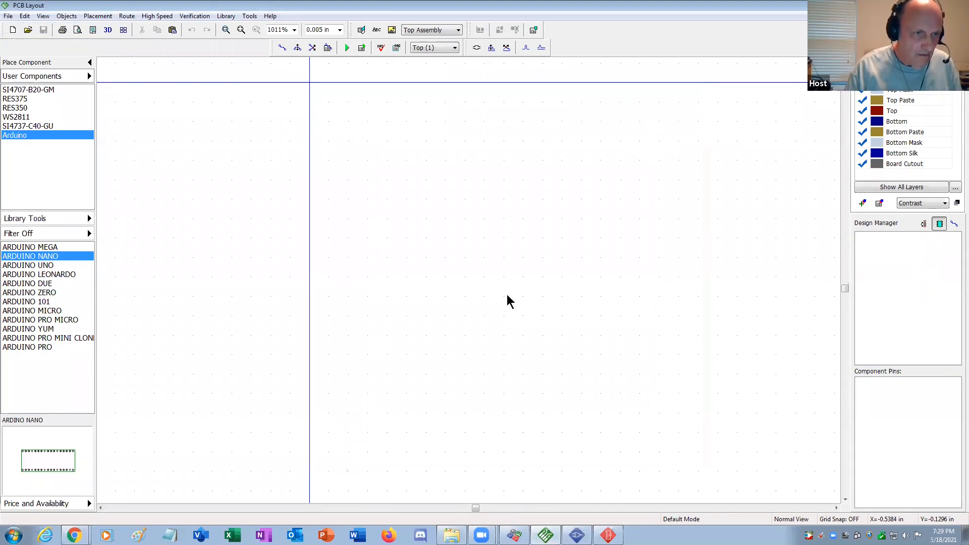
# Import the Eagle board SparkFun_Si4707_Breakout.brd from the hardware folder into the empty layout
pyautogui.click(8, 16)
pyautogui.moveTo(44, 98)
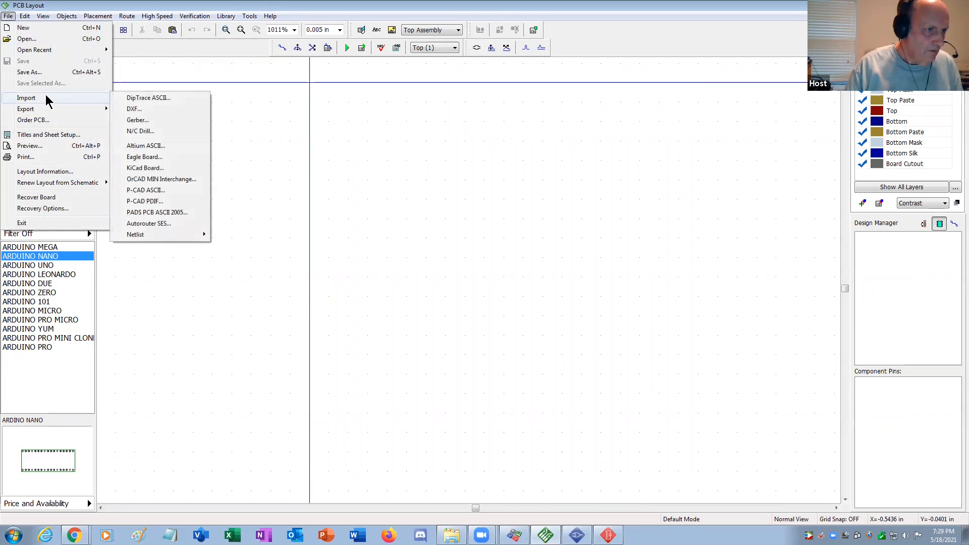
pyautogui.click(153, 158)
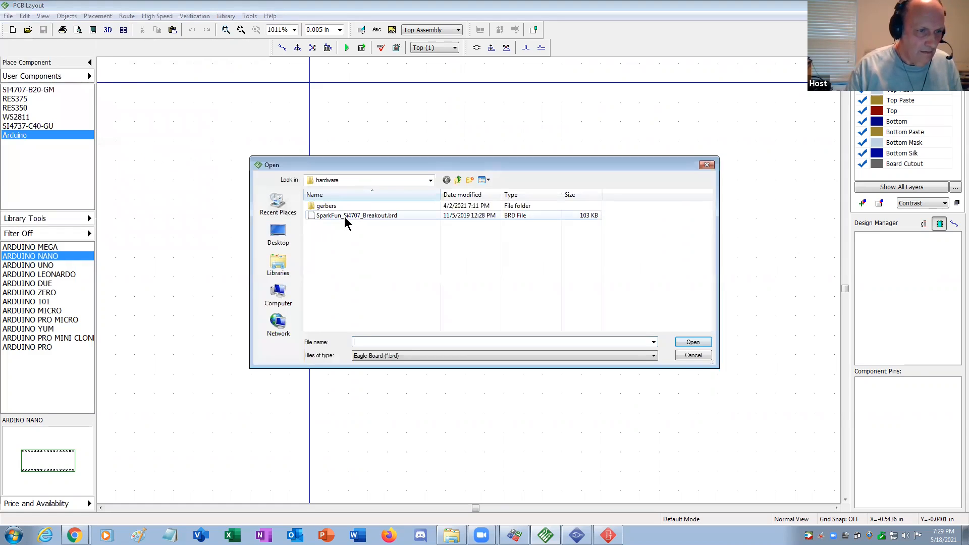
pyautogui.click(346, 216)
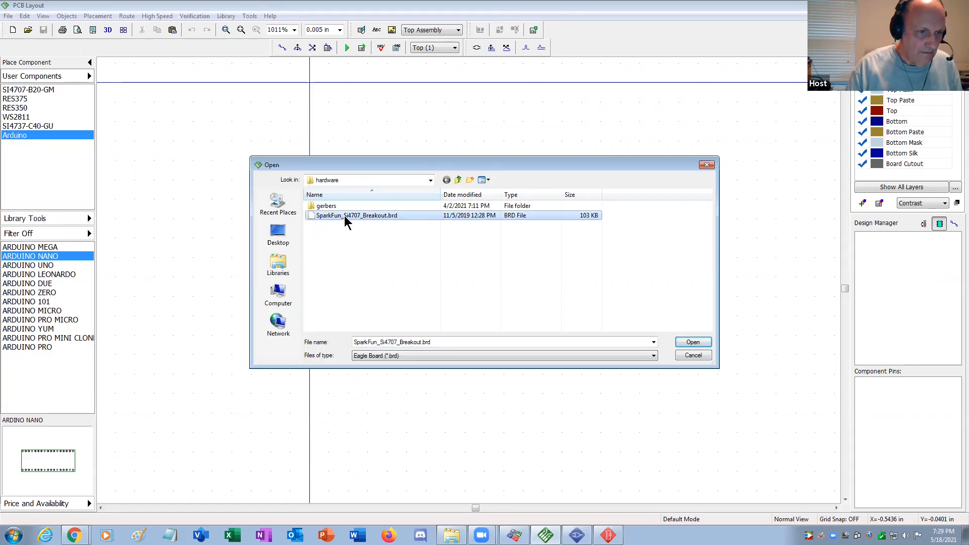
pyautogui.doubleClick(345, 220)
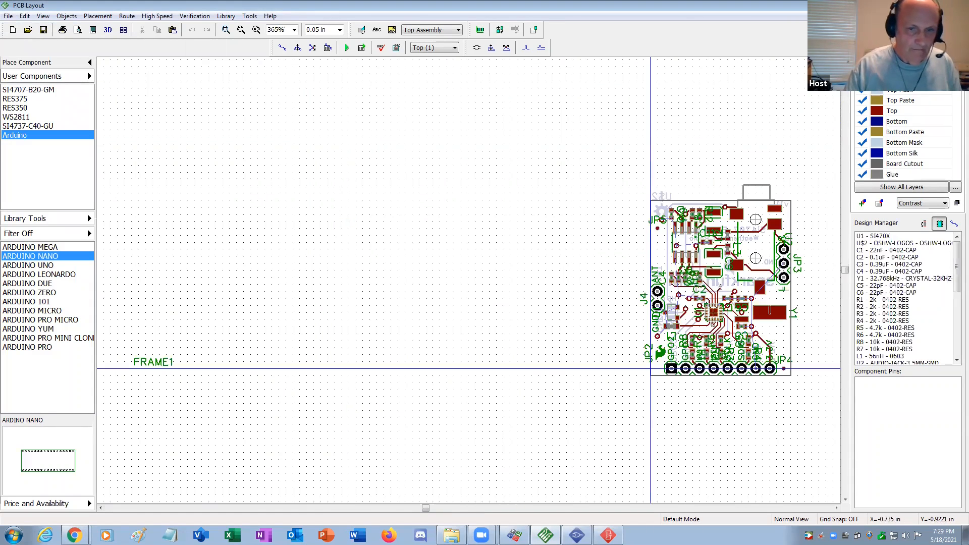
# Examine the imported Si4707 board up close and check capacitors C2, C3 and C4 in the component list
pyautogui.click(836, 508)
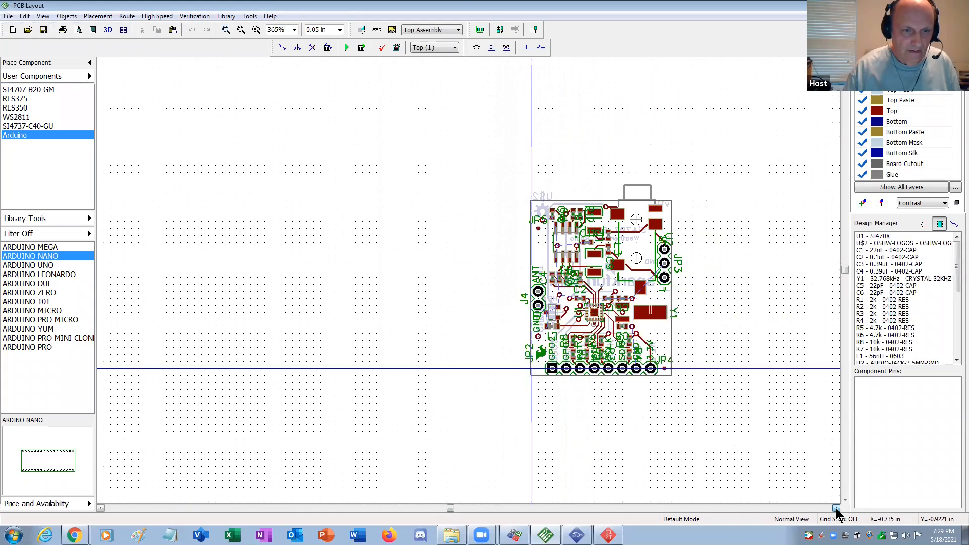
pyautogui.click(836, 508)
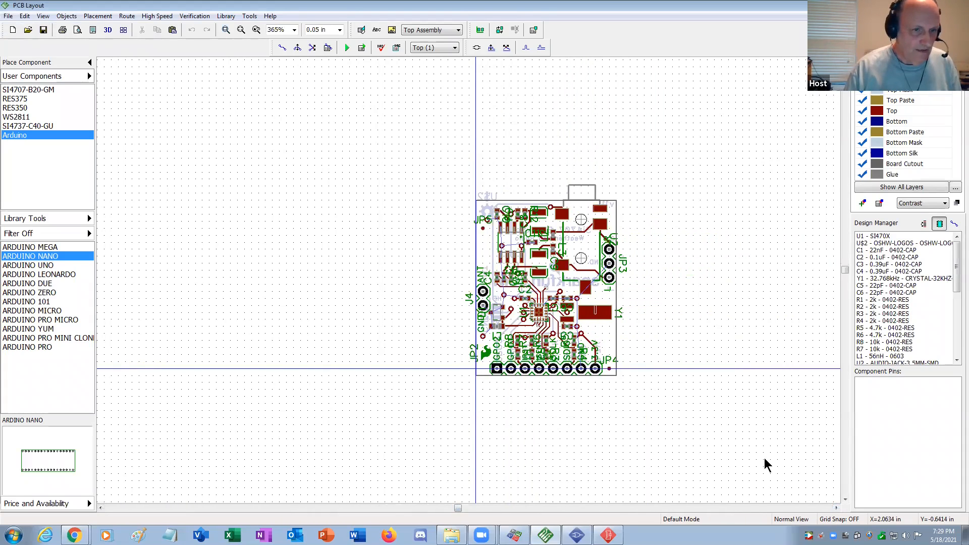
pyautogui.scroll(4, 765, 464)
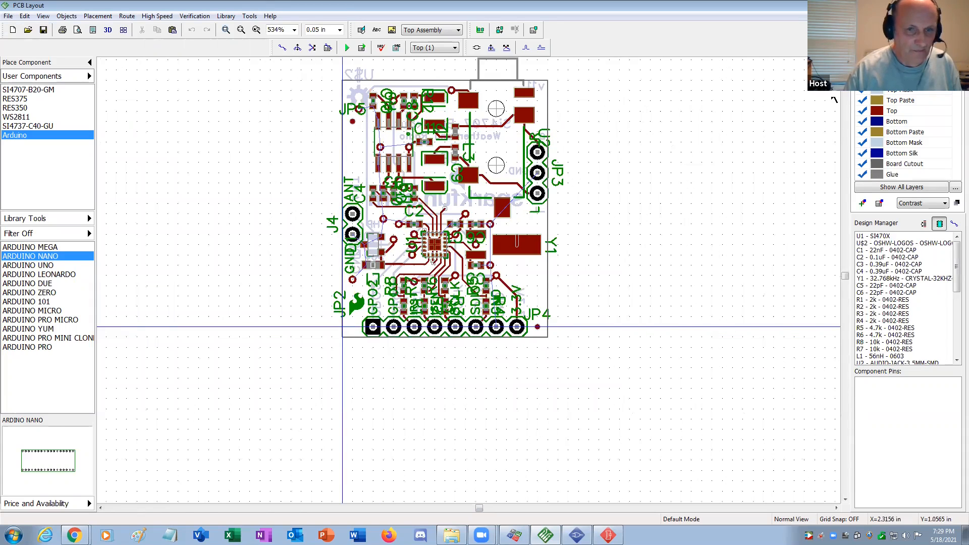
pyautogui.click(845, 62)
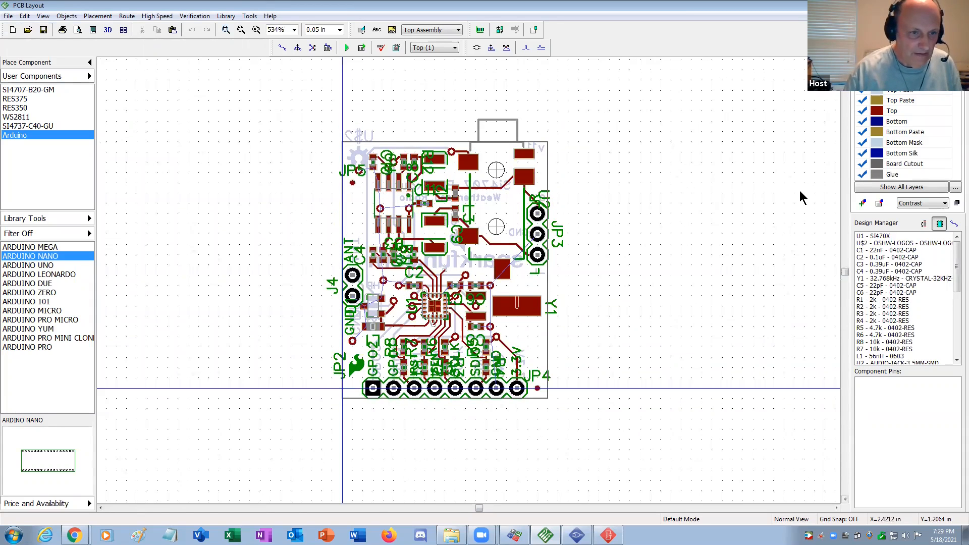
pyautogui.scroll(2, 801, 195)
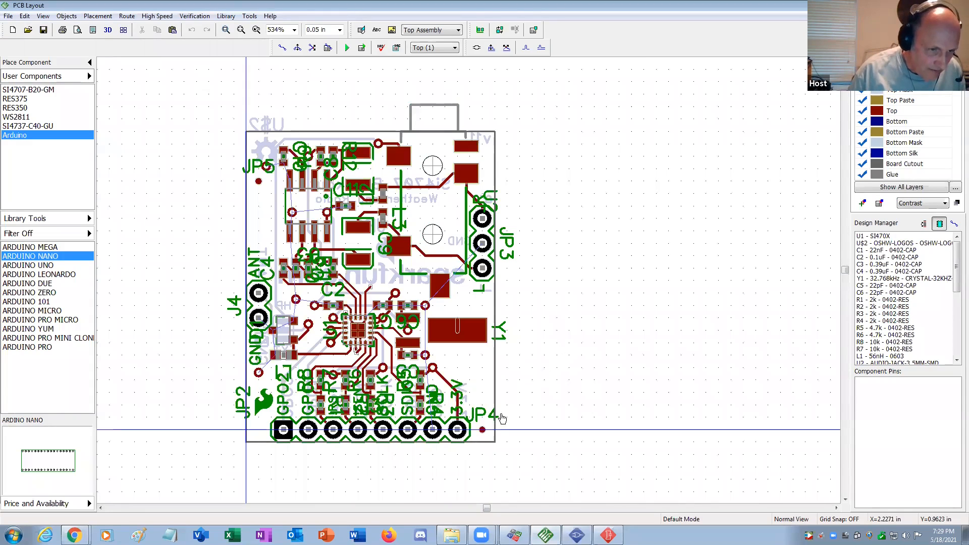
pyautogui.click(101, 508)
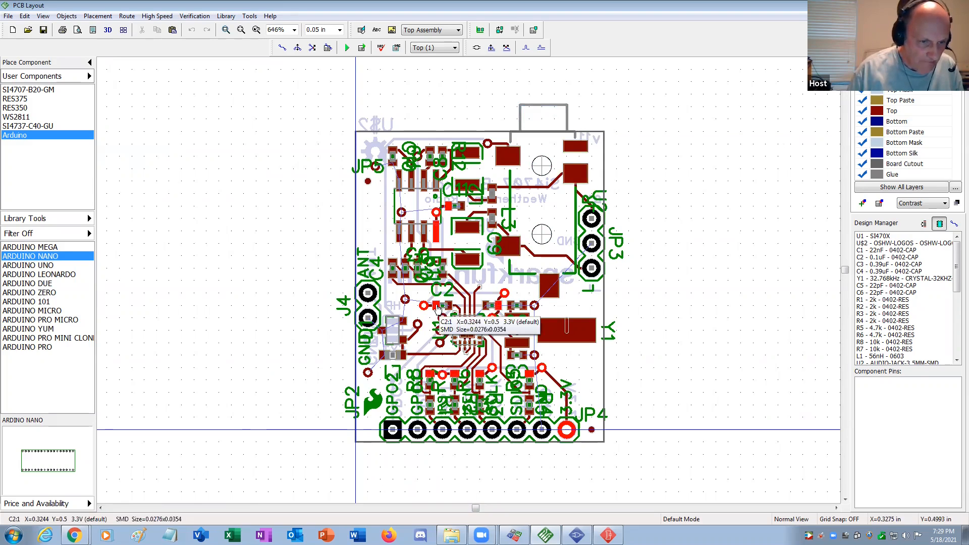
pyautogui.click(437, 310)
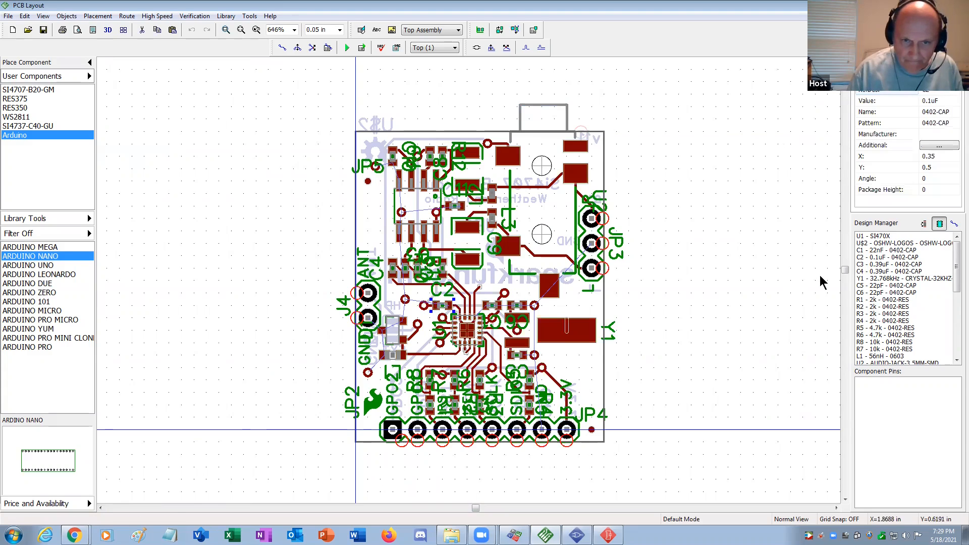
pyautogui.click(882, 258)
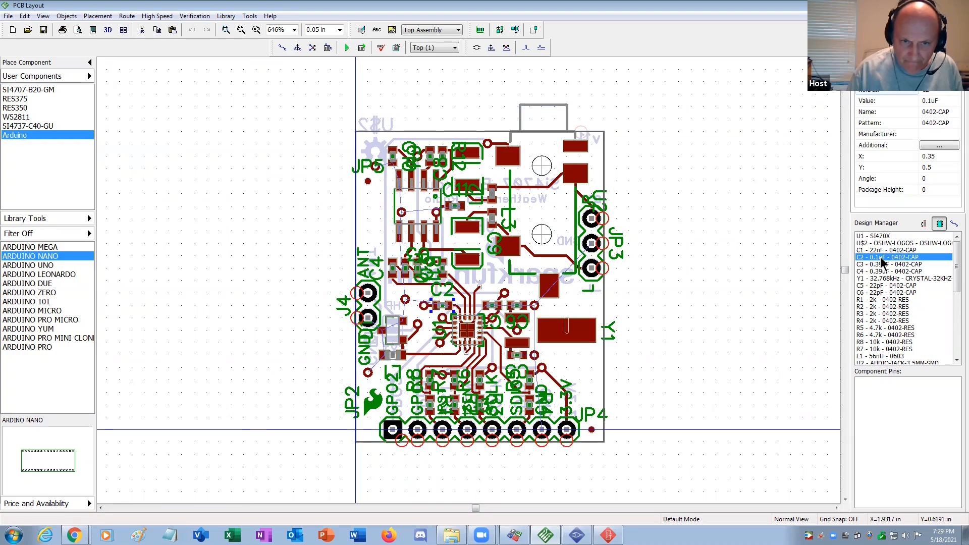
pyautogui.click(889, 264)
pyautogui.click(889, 272)
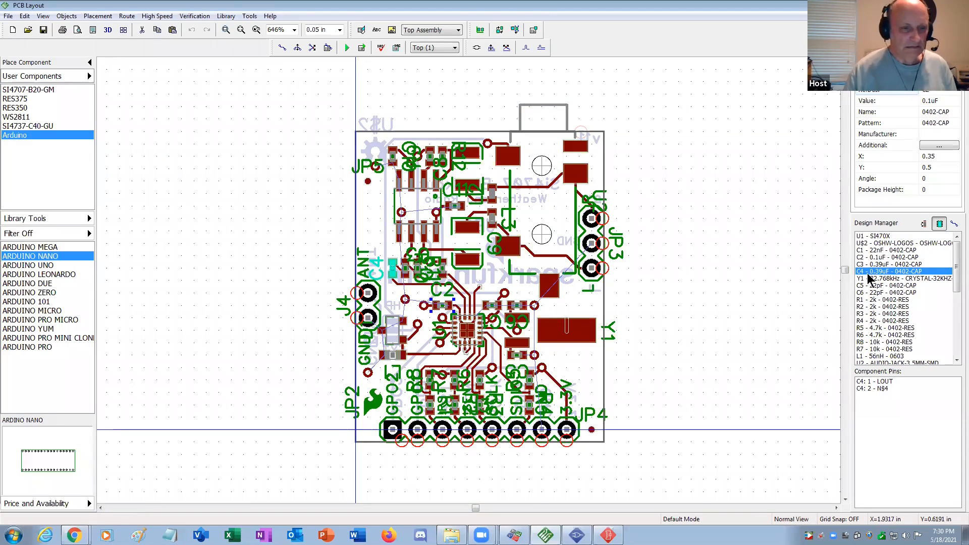
# Review the layout information for the board's dimensions, area, layers and holes, and close it
pyautogui.click(9, 16)
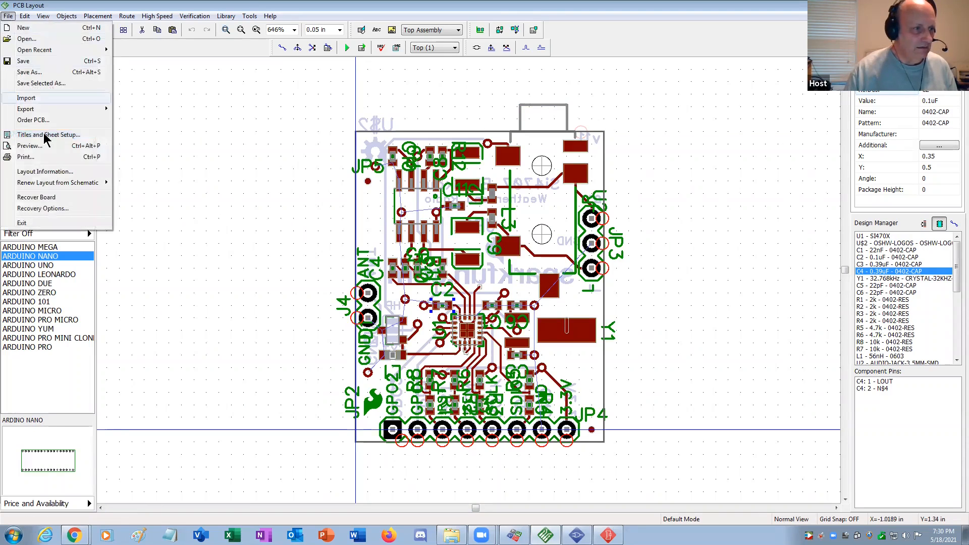
pyautogui.click(56, 172)
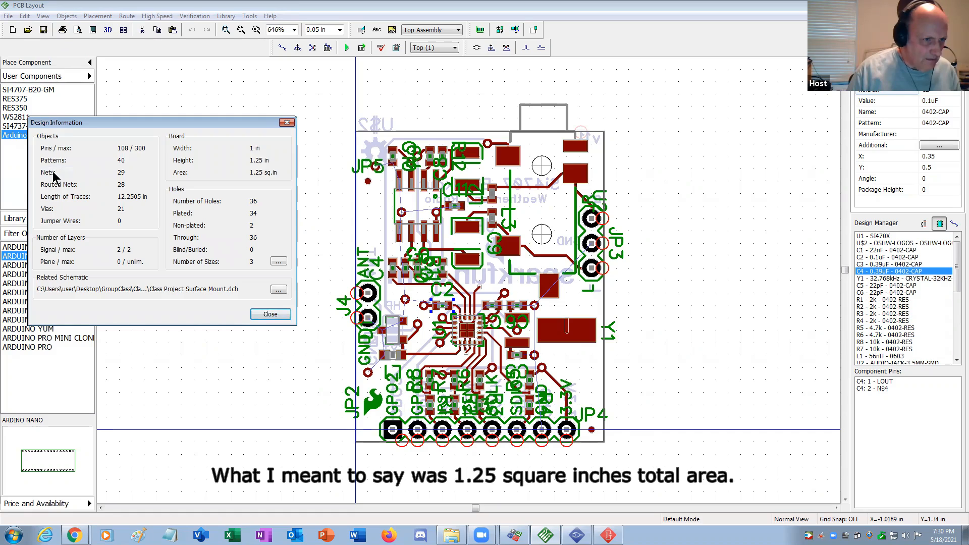
pyautogui.click(260, 314)
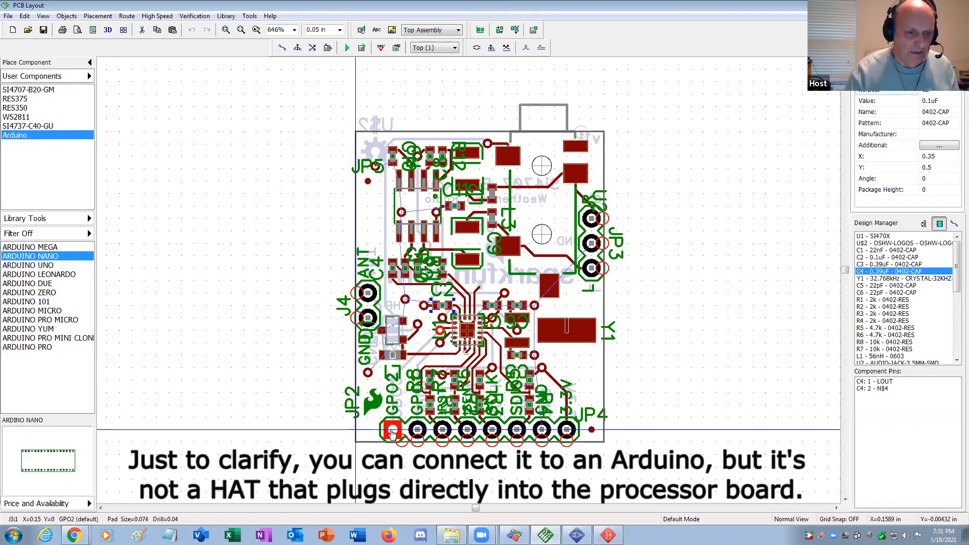
# Switch to the Pattern Editor and search the 2-WIRES-AWG12 library for a pattern named si4707
pyautogui.click(608, 536)
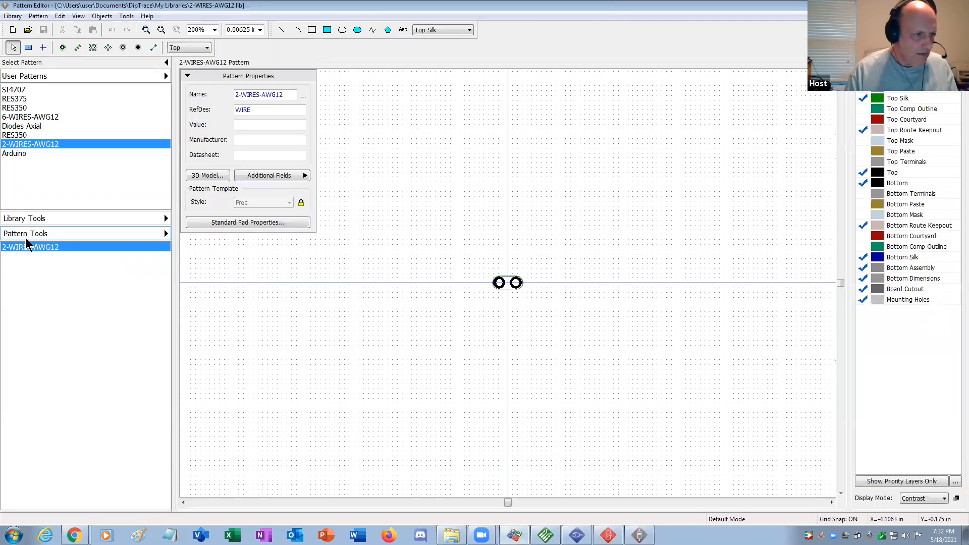
pyautogui.click(59, 232)
pyautogui.click(194, 232)
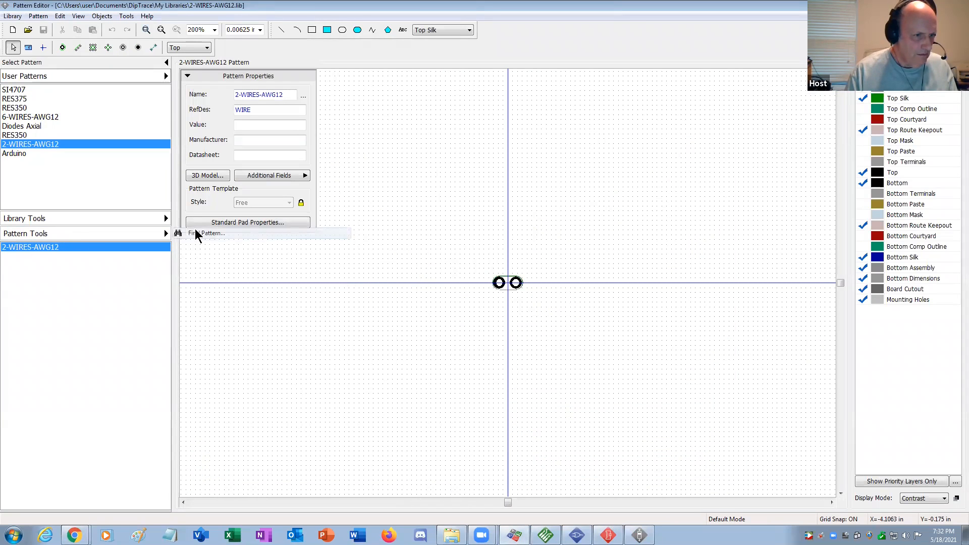
pyautogui.click(498, 211)
pyautogui.write('si4707')
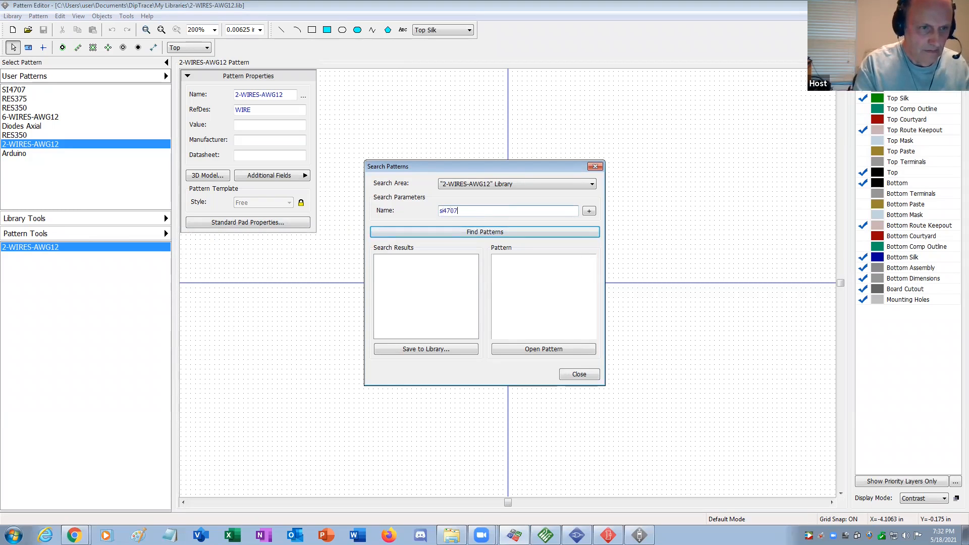
pyautogui.click(484, 232)
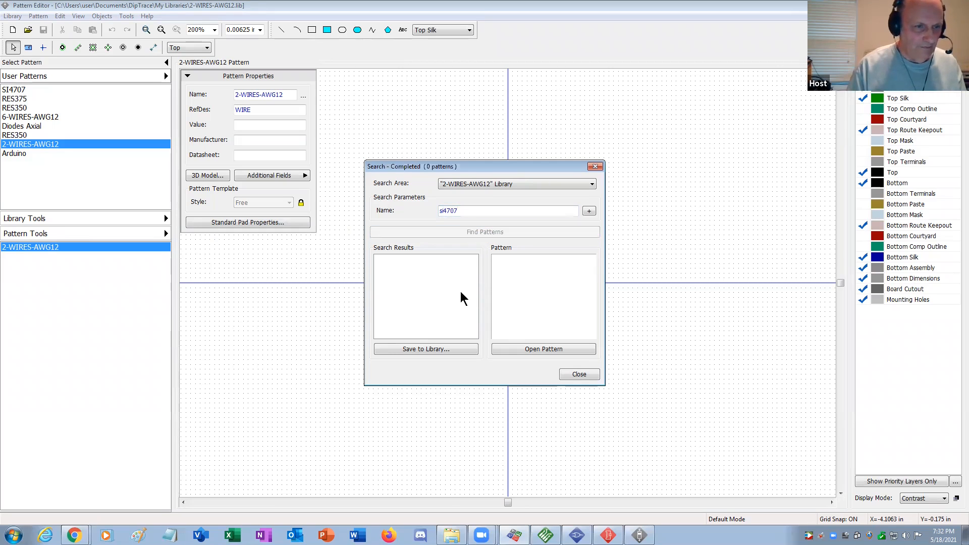
# Search all libraries for the si4707 pattern and open the SI4707 pattern for editing
pyautogui.click(504, 185)
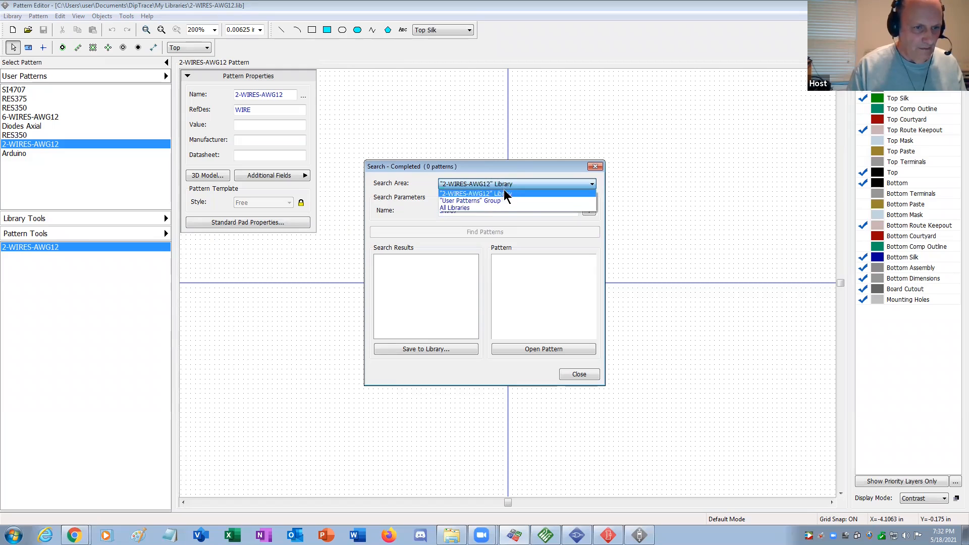
pyautogui.click(499, 208)
pyautogui.click(480, 232)
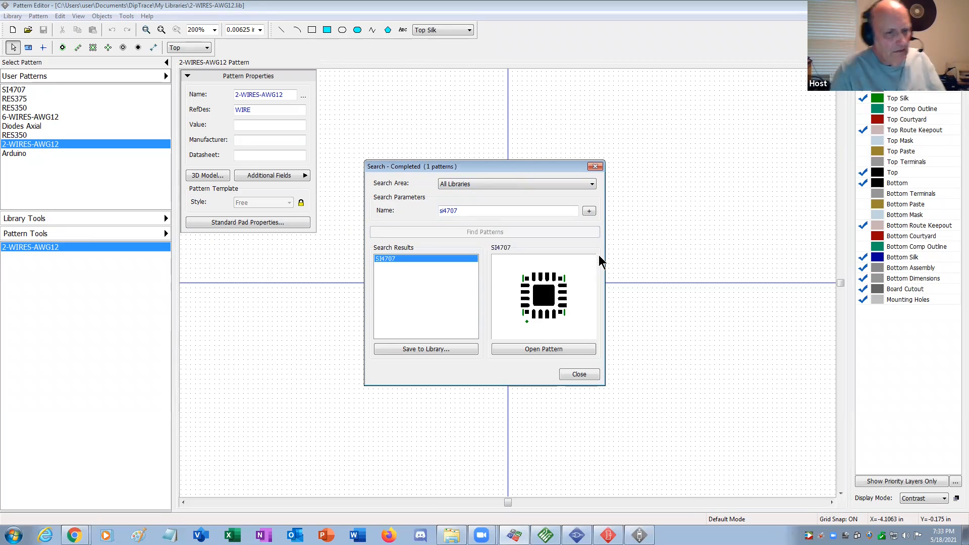
pyautogui.click(534, 349)
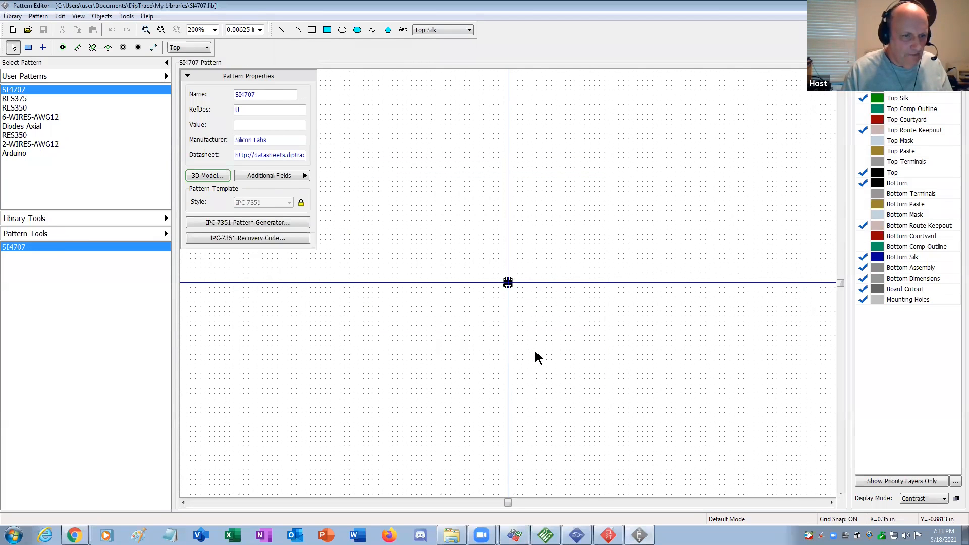
# Examine the SI4707 pattern's pads and outline up close and compare them with the chip's footprint on the PCB layout
pyautogui.scroll(5, 535, 351)
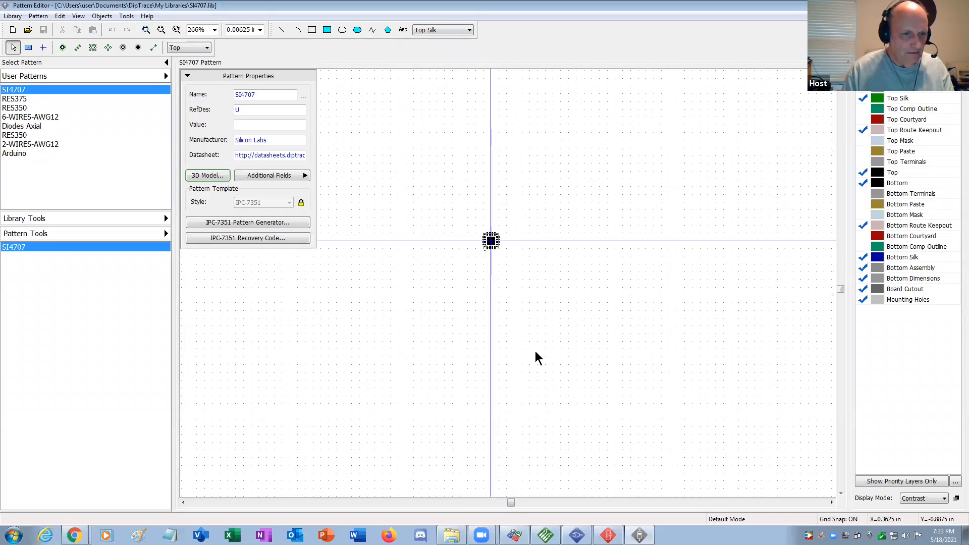
pyautogui.scroll(1, 535, 350)
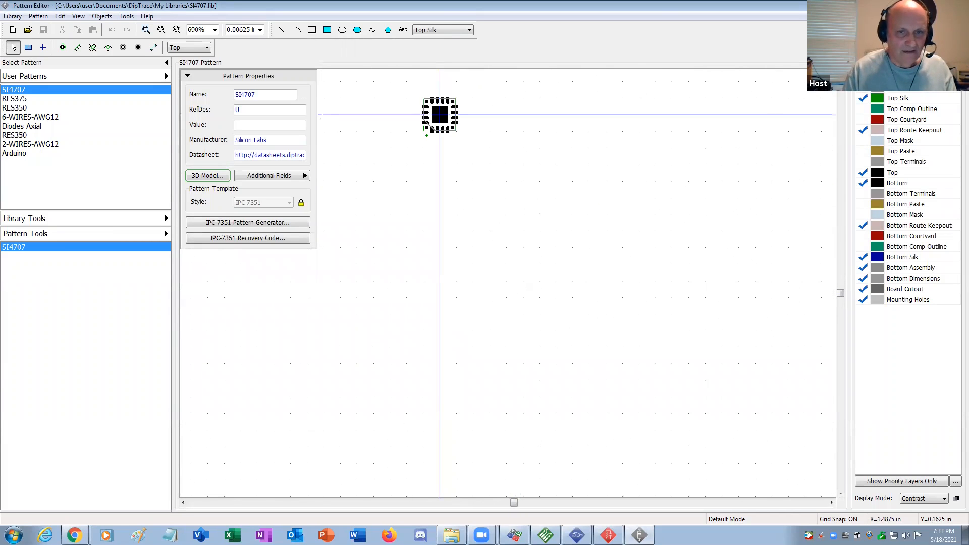
pyautogui.scroll(3, 573, 483)
pyautogui.scroll(2, 574, 483)
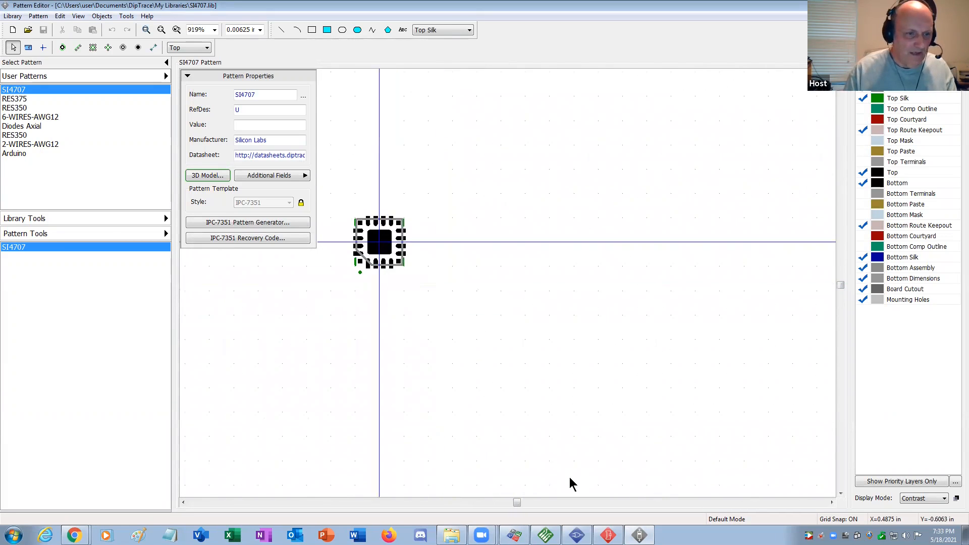
pyautogui.click(186, 503)
pyautogui.scroll(1, 513, 388)
pyautogui.scroll(1, 514, 393)
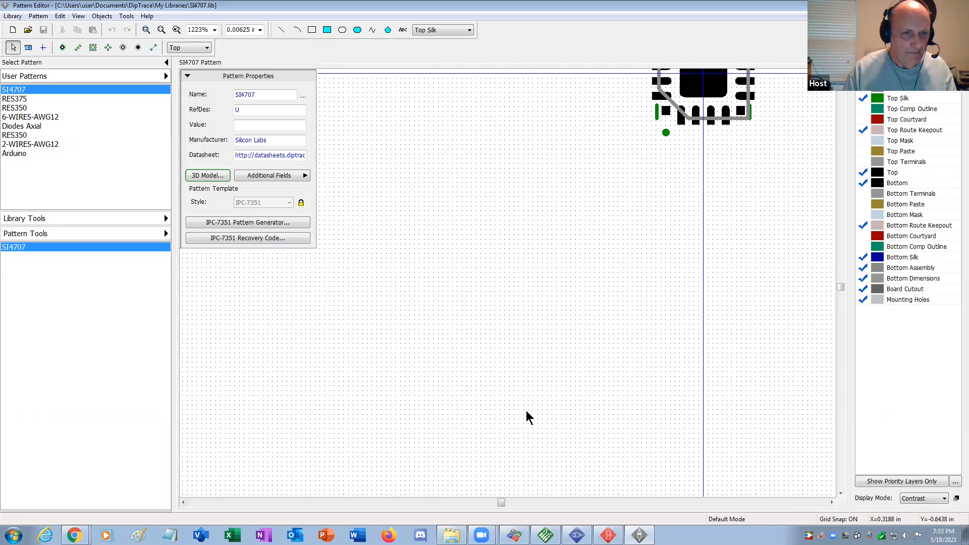
pyautogui.click(832, 502)
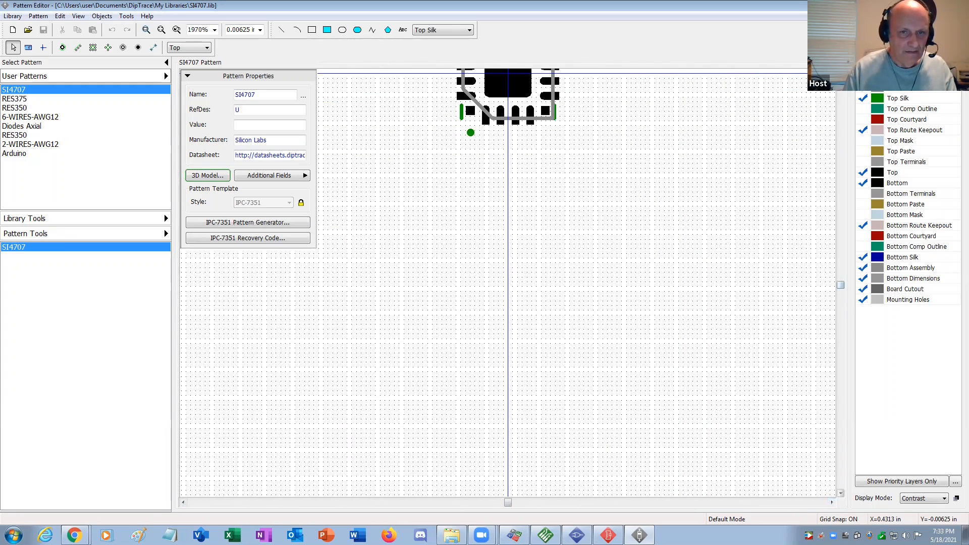
pyautogui.moveTo(841, 287); pyautogui.dragTo(841, 284)
pyautogui.scroll(2, 667, 301)
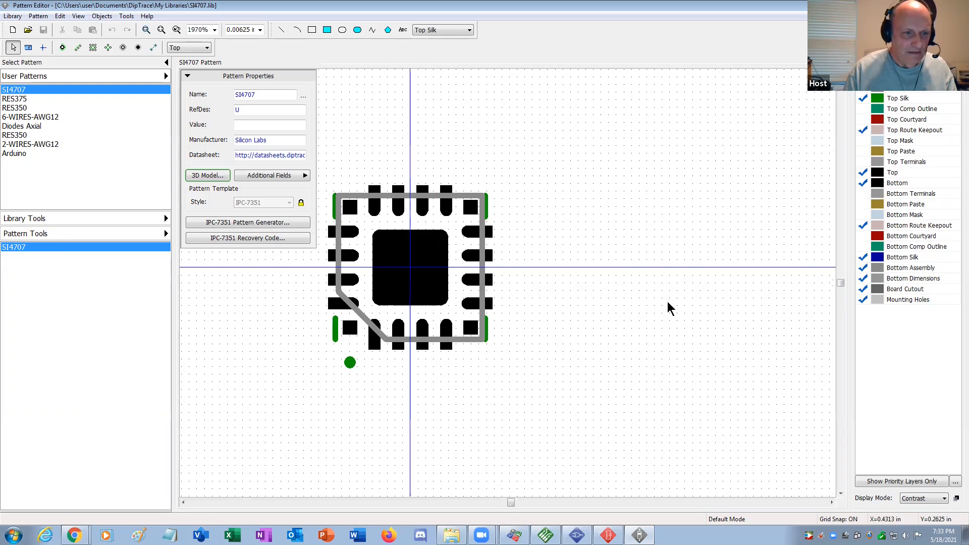
pyautogui.click(184, 502)
pyautogui.click(184, 502)
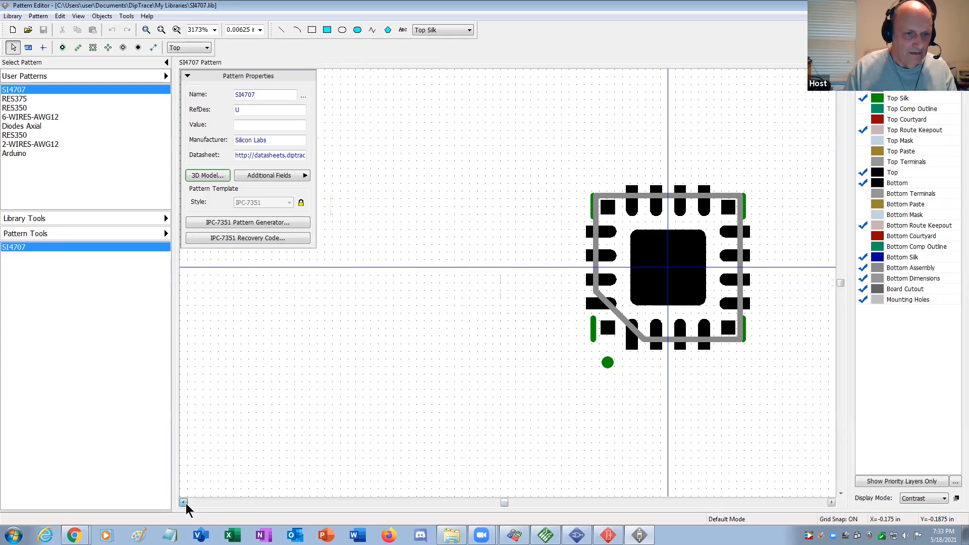
pyautogui.click(832, 502)
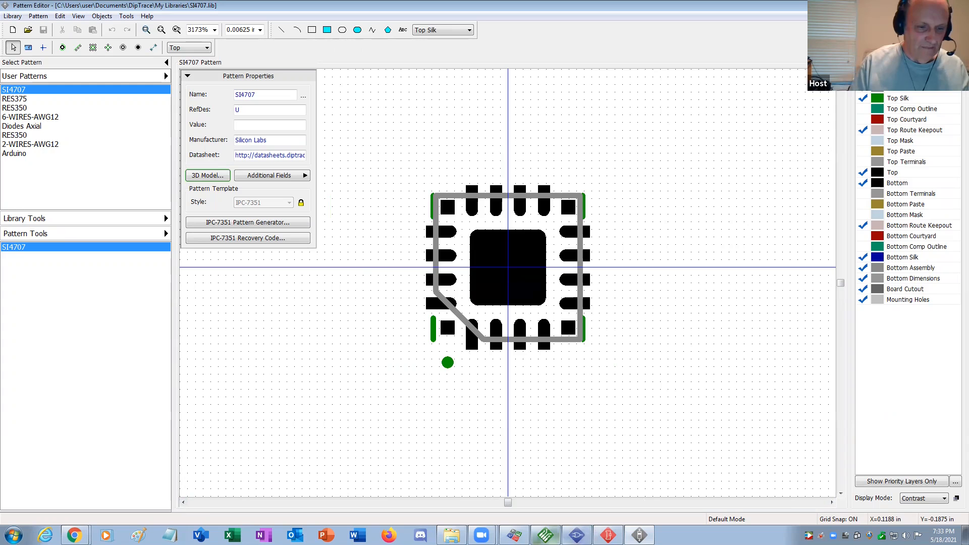
pyautogui.click(545, 536)
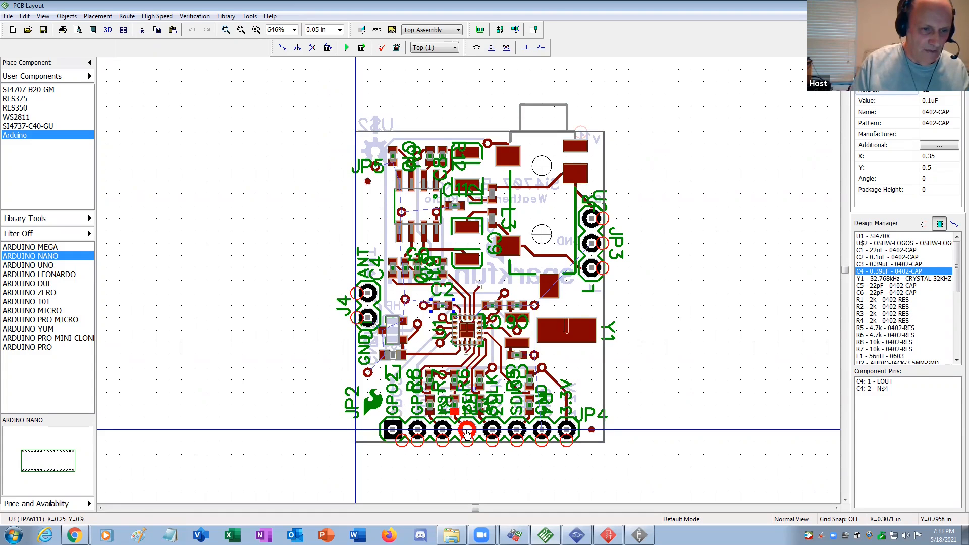
pyautogui.click(640, 535)
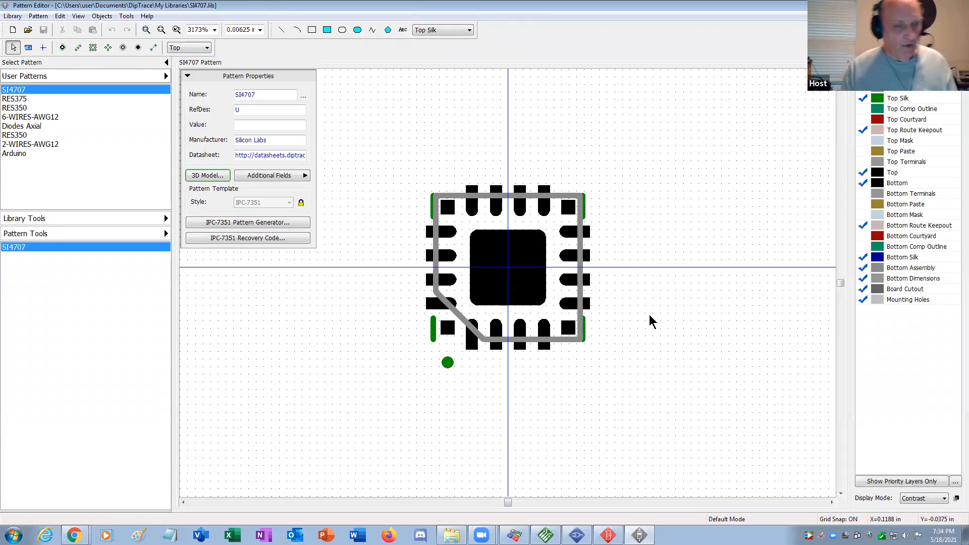
# Inspect pad 15's standard pad properties and the available pad shapes, and close them without changes
pyautogui.click(477, 196)
pyautogui.doubleClick(476, 196)
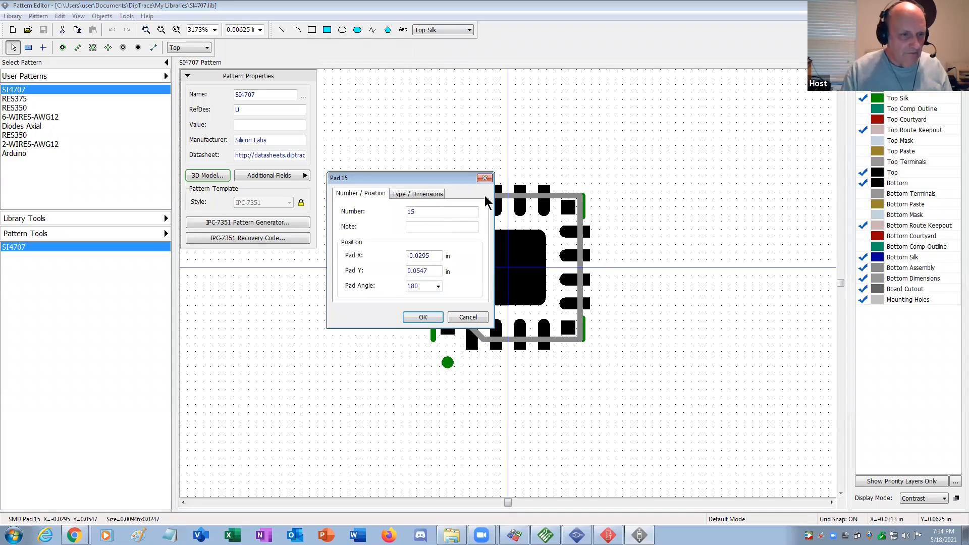
pyautogui.click(409, 194)
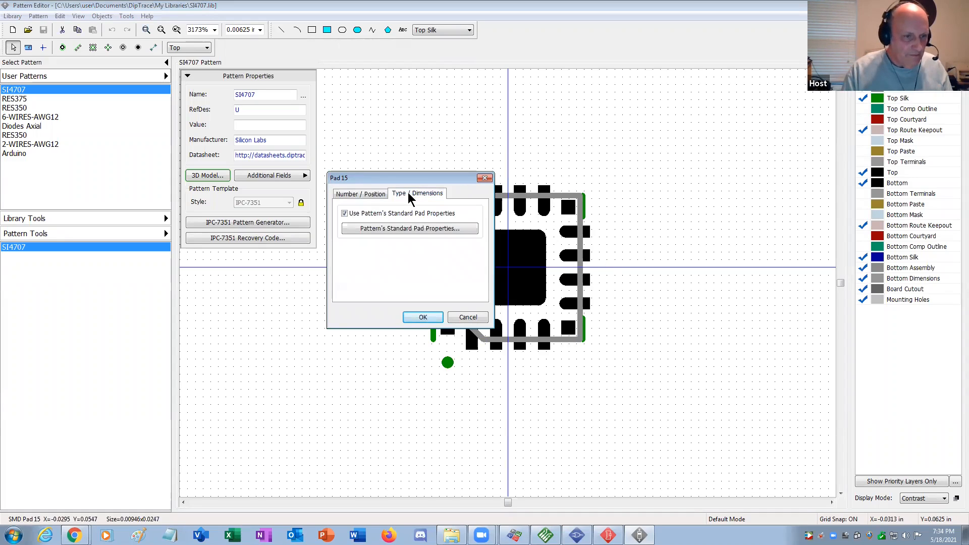
pyautogui.click(408, 228)
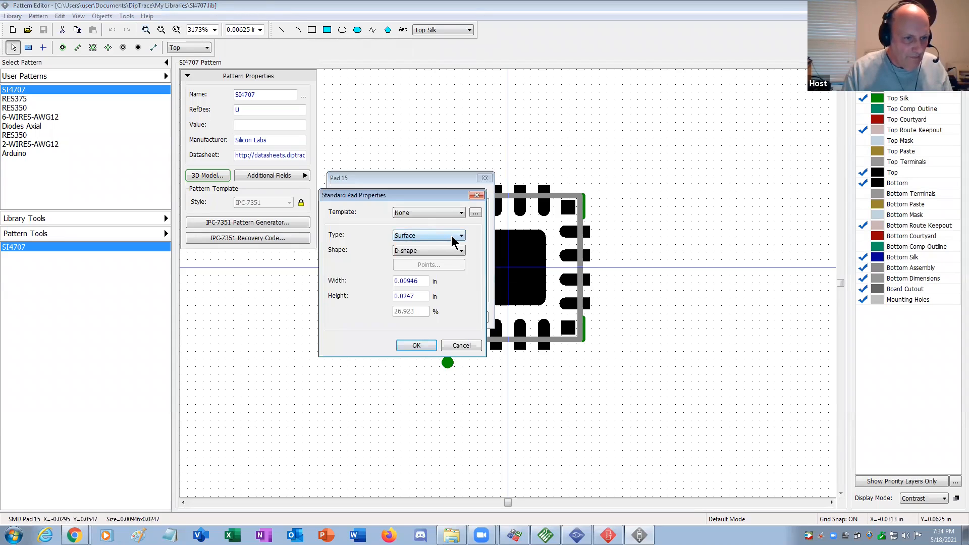
pyautogui.click(430, 253)
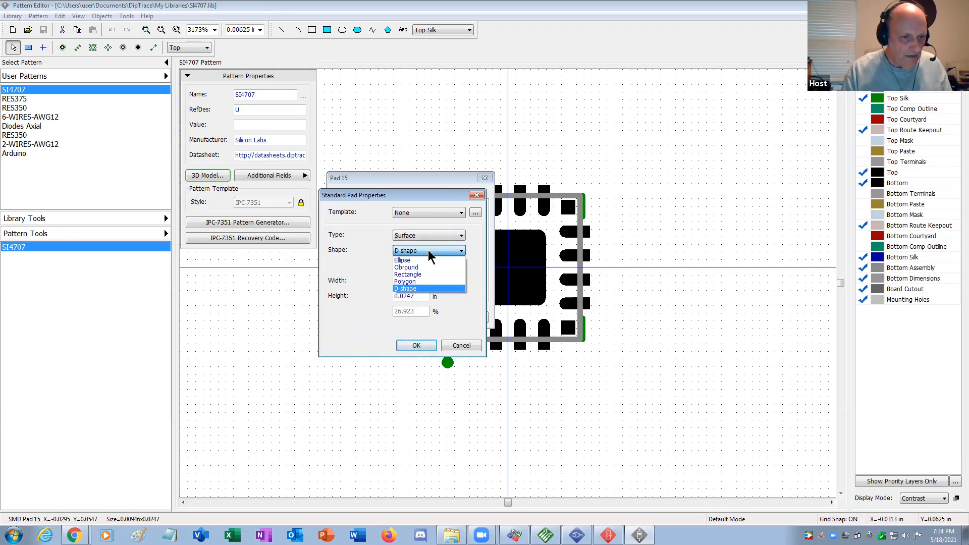
pyautogui.click(430, 252)
pyautogui.click(462, 346)
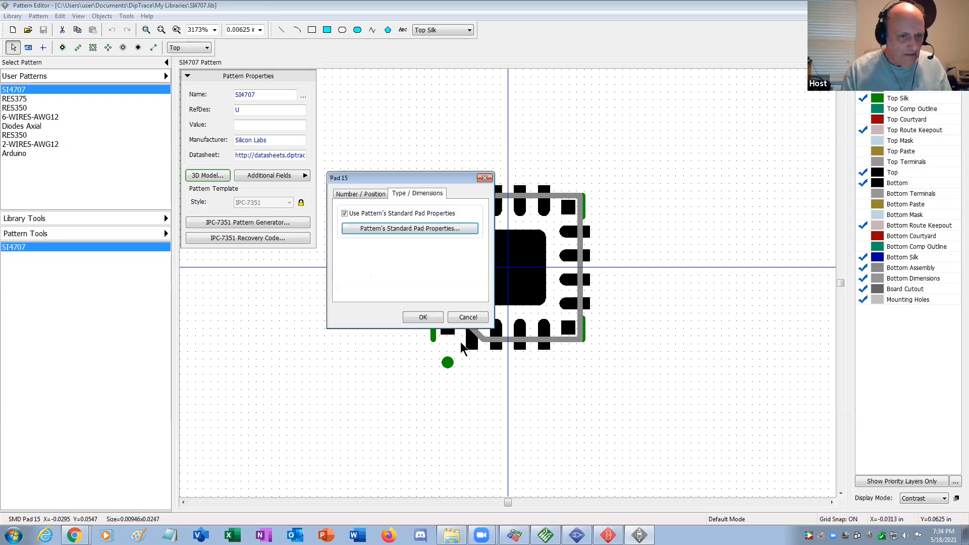
pyautogui.click(427, 318)
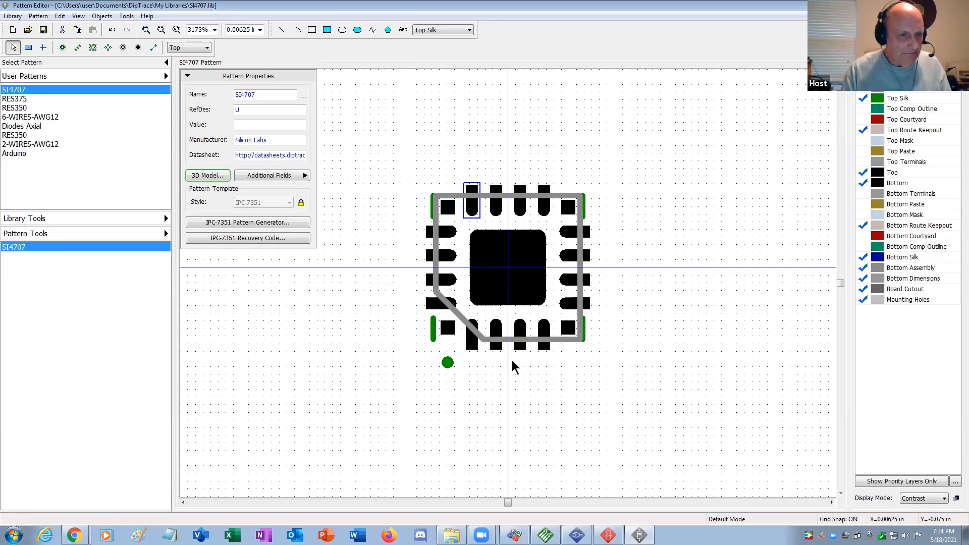
pyautogui.click(597, 371)
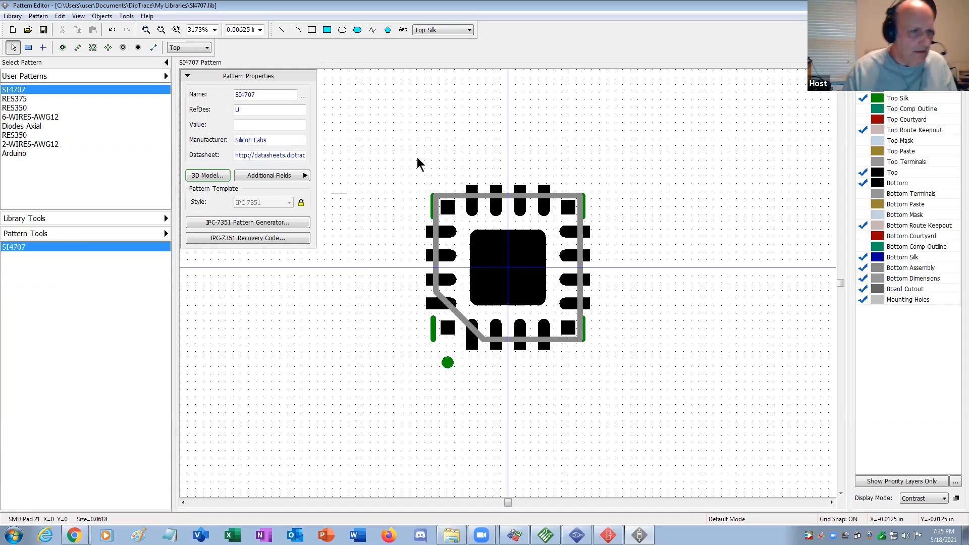
# Show the pad numbers on the SI4707 pattern
pyautogui.click(126, 16)
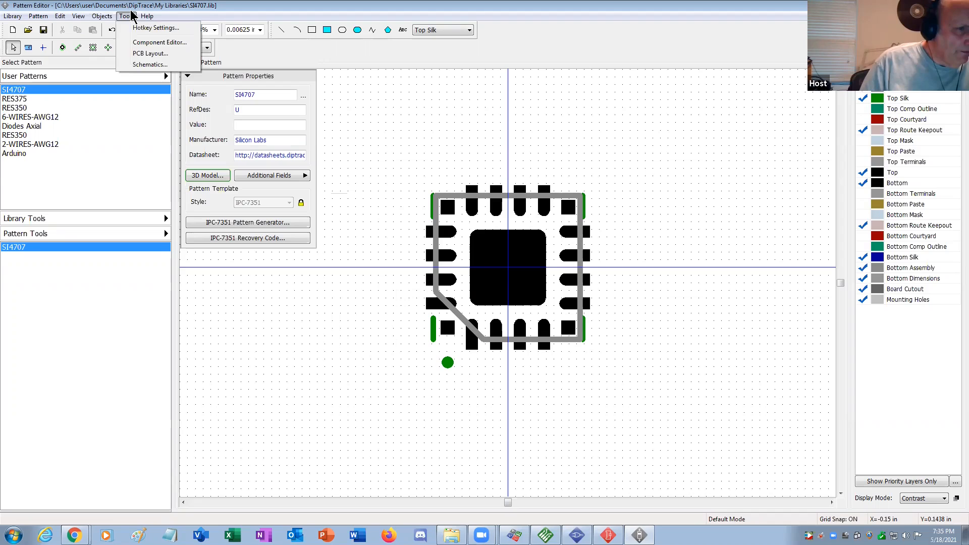
pyautogui.moveTo(100, 18)
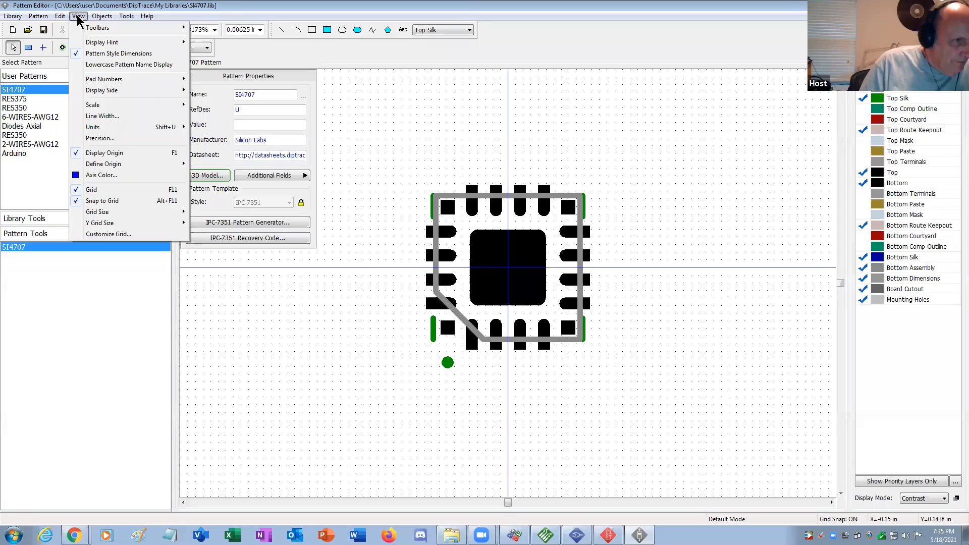
pyautogui.moveTo(96, 82)
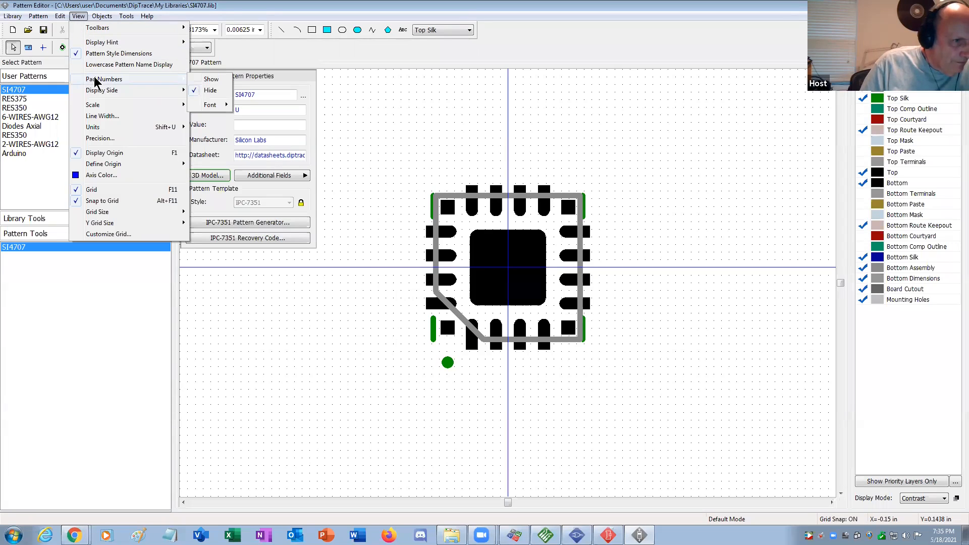
pyautogui.click(211, 80)
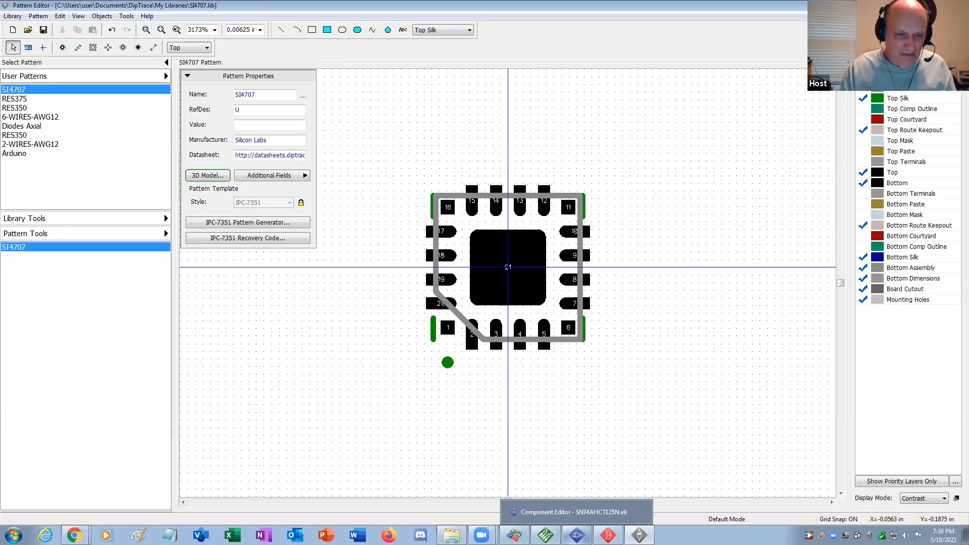
# Switch to the Component Editor and search all libraries for components named si4707
pyautogui.click(577, 534)
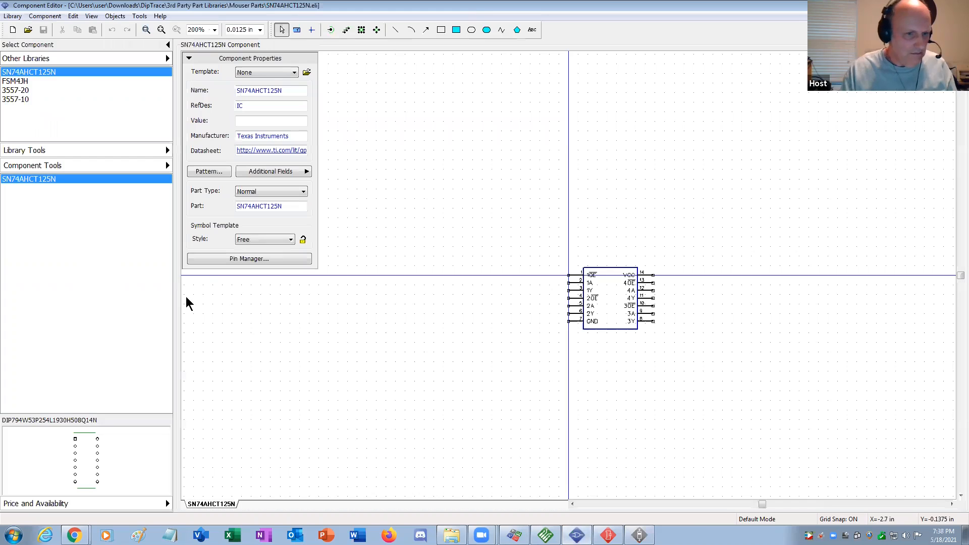
pyautogui.click(147, 167)
pyautogui.click(222, 207)
pyautogui.click(465, 210)
pyautogui.write('si4707')
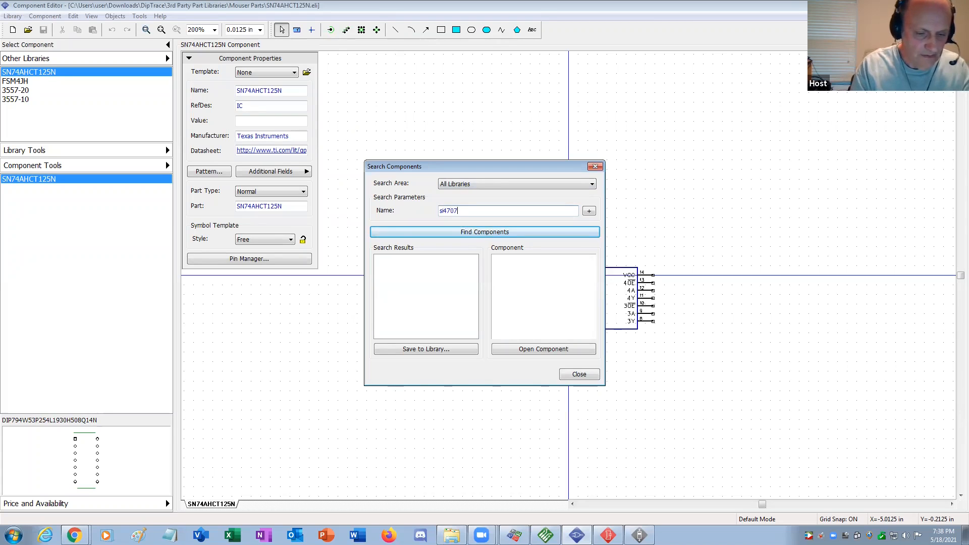
pyautogui.press('Return')
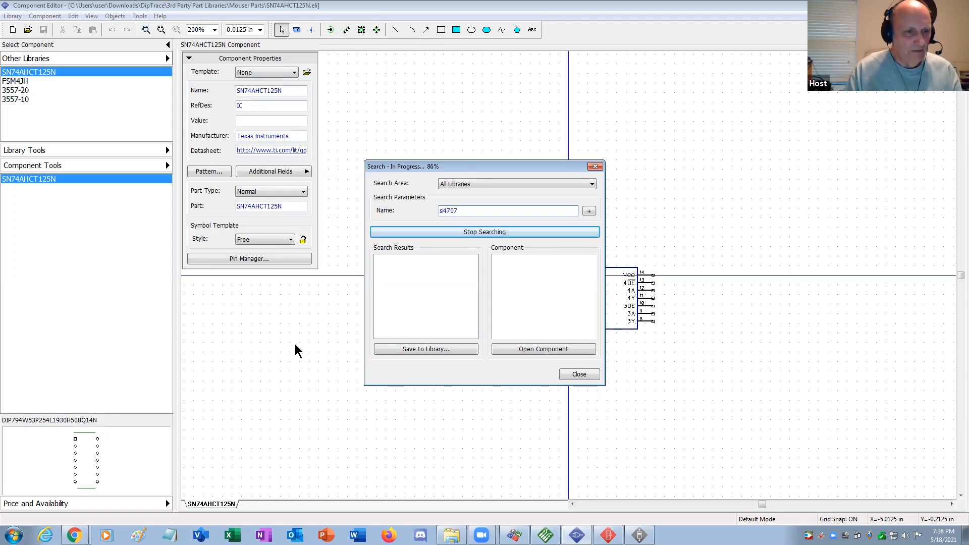
# Compare the two SI4707-B20-GM search results and open the one from the User Components library for editing
pyautogui.click(392, 266)
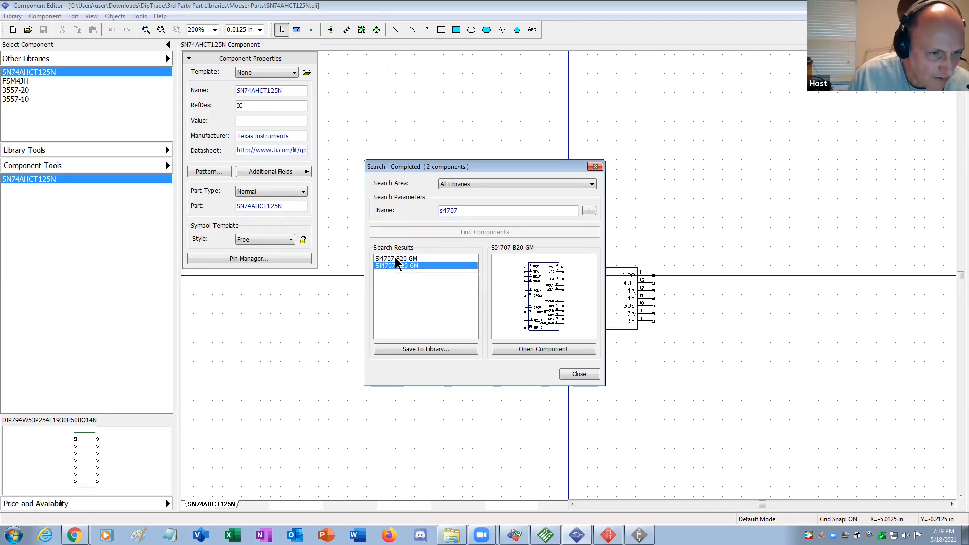
pyautogui.click(396, 259)
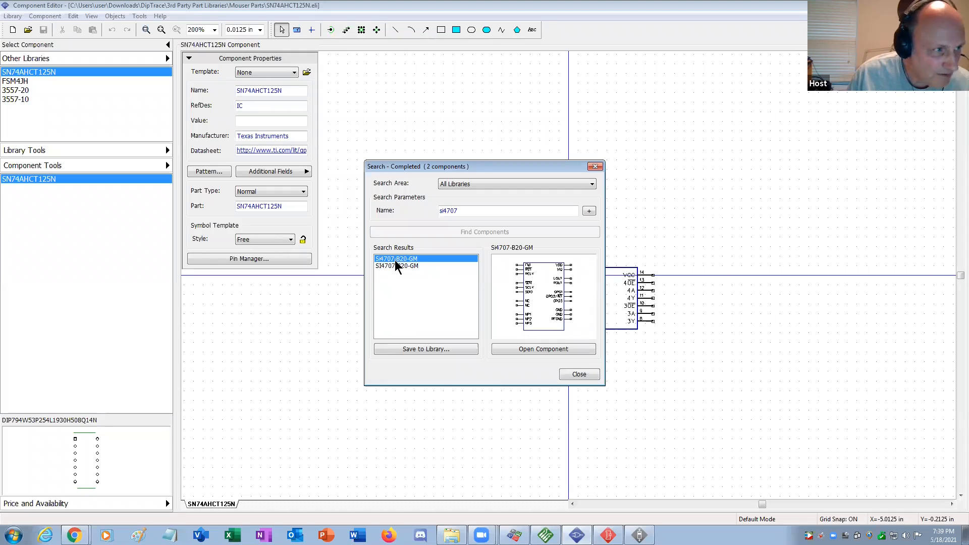
pyautogui.click(397, 266)
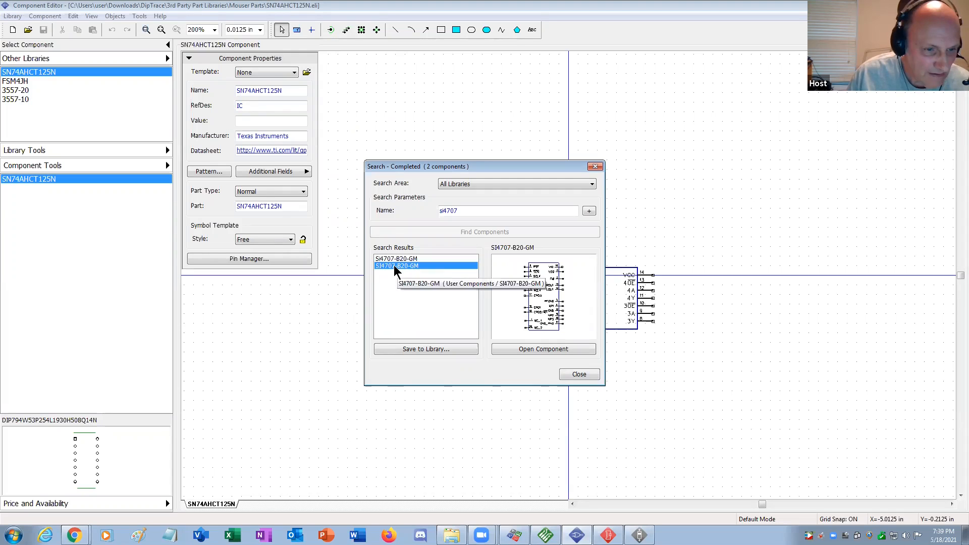
pyautogui.click(515, 350)
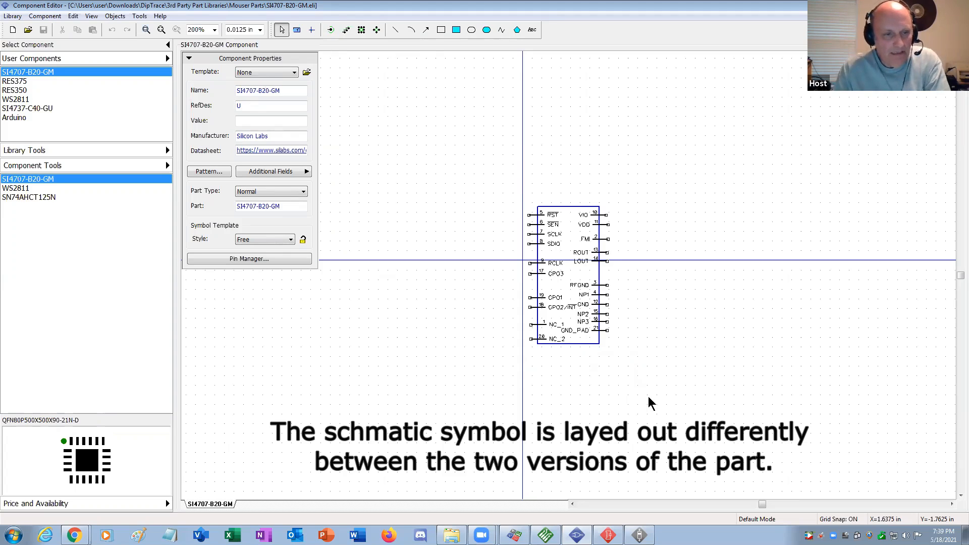
# Move the RFGND pin to the left edge of the SI4707-B20-GM symbol between GPO3 and GPO1, rotated by 180 degrees
pyautogui.moveTo(601, 286); pyautogui.dragTo(537, 290)
pyautogui.press('r')
pyautogui.press('r')
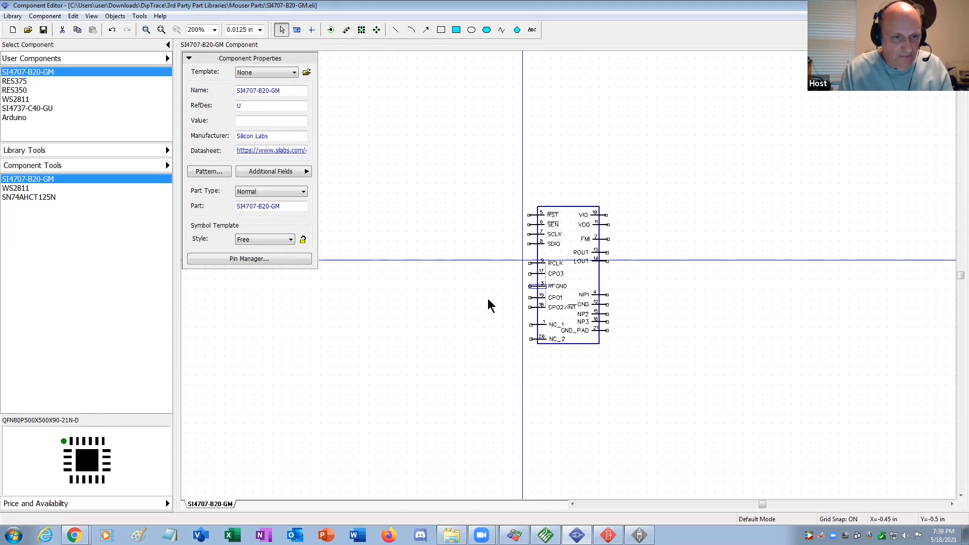
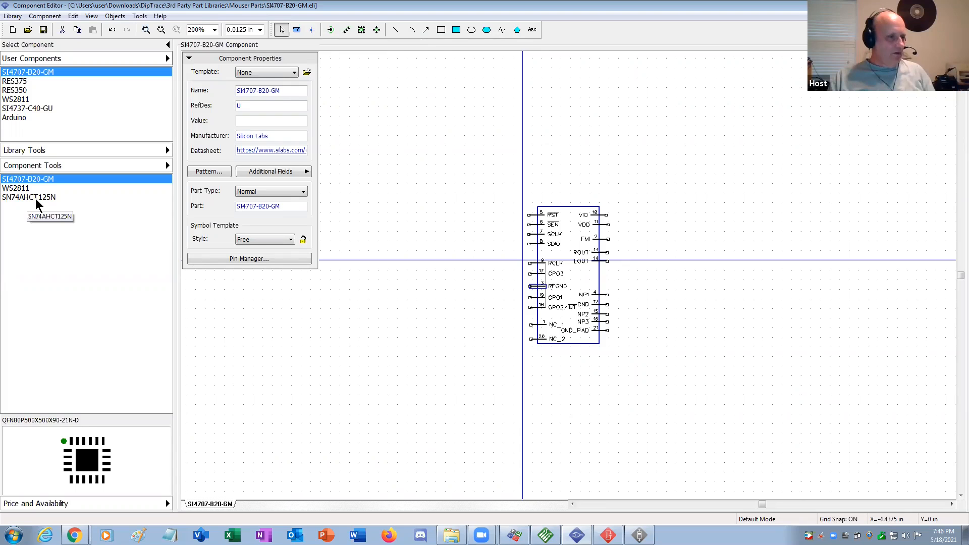
# Display the SN74AHCT125N component and open the SN74AHCT125N library from the Other Libraries group
pyautogui.click(40, 198)
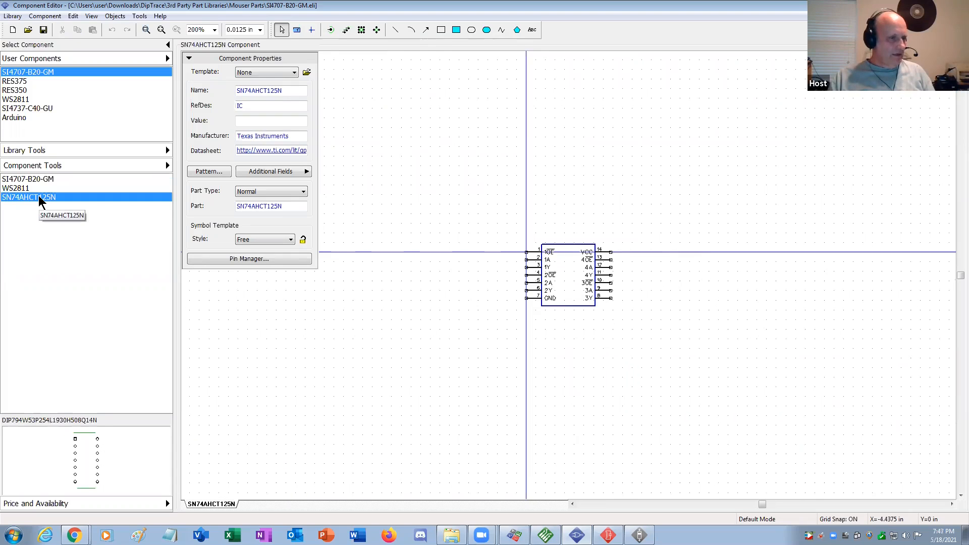
pyautogui.click(84, 59)
pyautogui.click(51, 71)
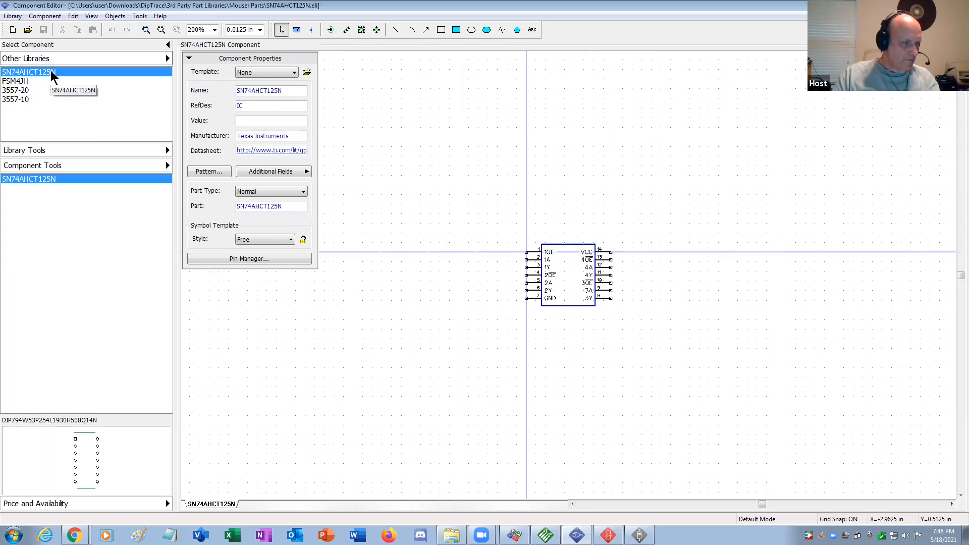
# Review the available component commands and the libraries in the User Components, Components and Other Libraries groups
pyautogui.rightClick(84, 184)
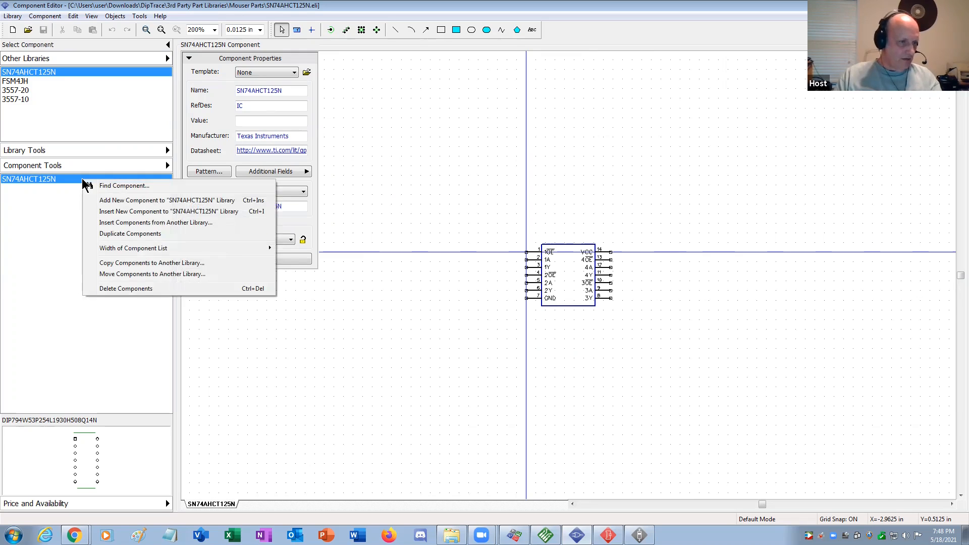
pyautogui.click(5, 77)
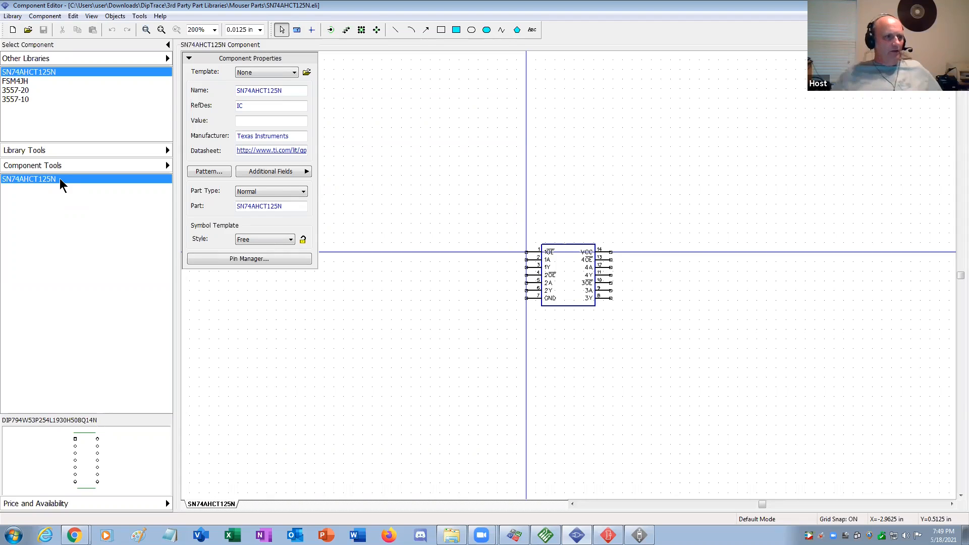
pyautogui.click(111, 63)
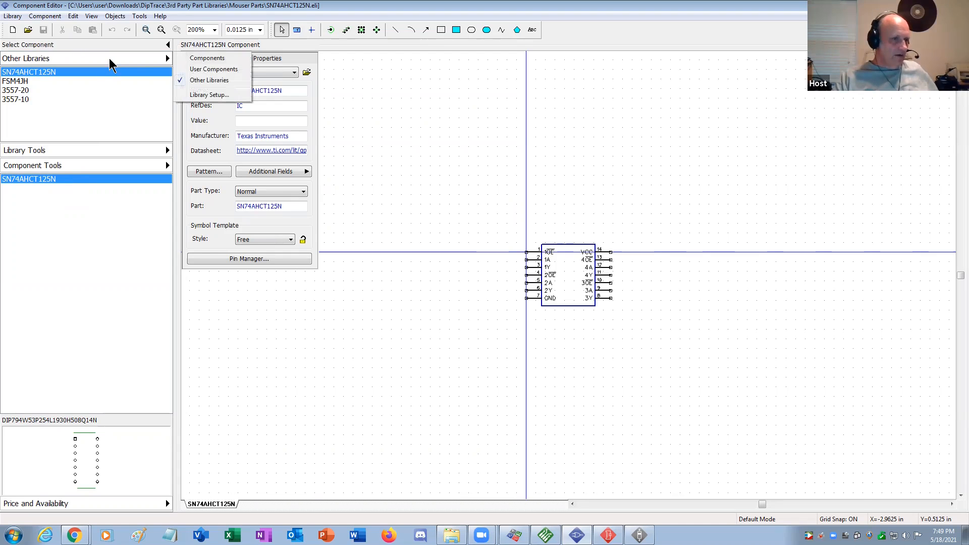
pyautogui.click(205, 71)
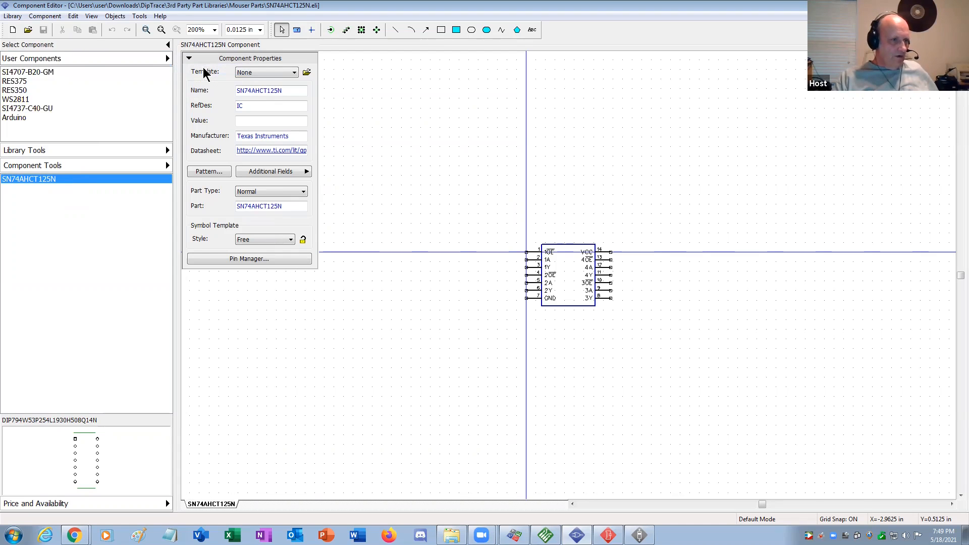
pyautogui.click(149, 60)
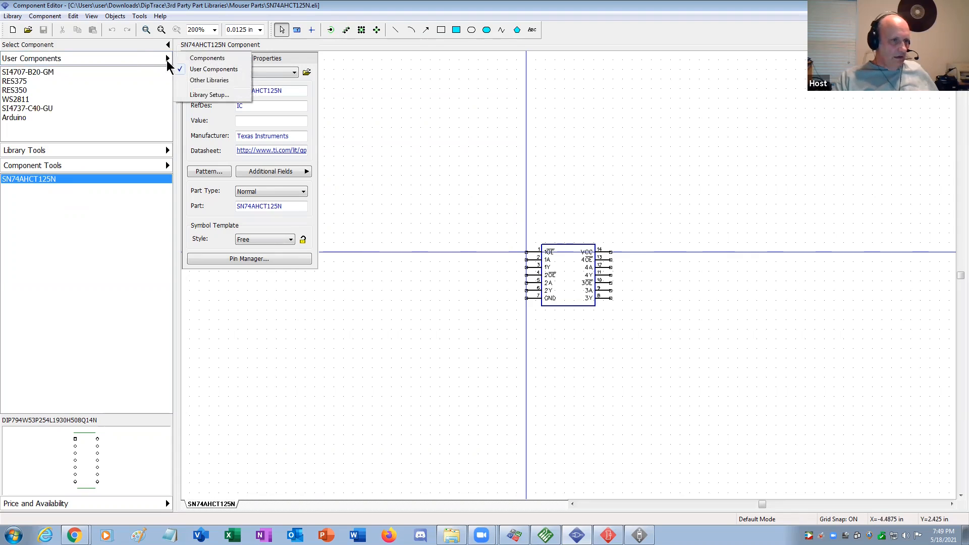
pyautogui.click(202, 59)
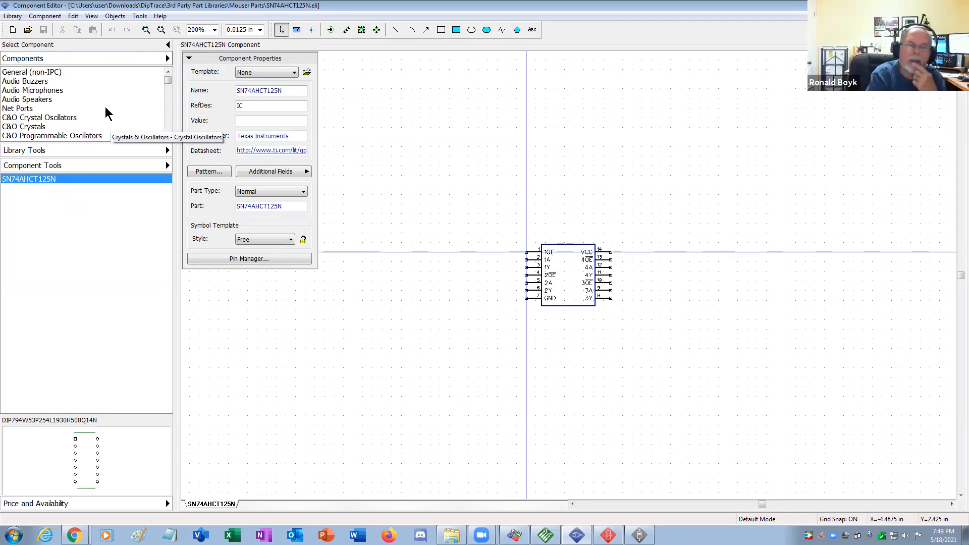
pyautogui.click(56, 61)
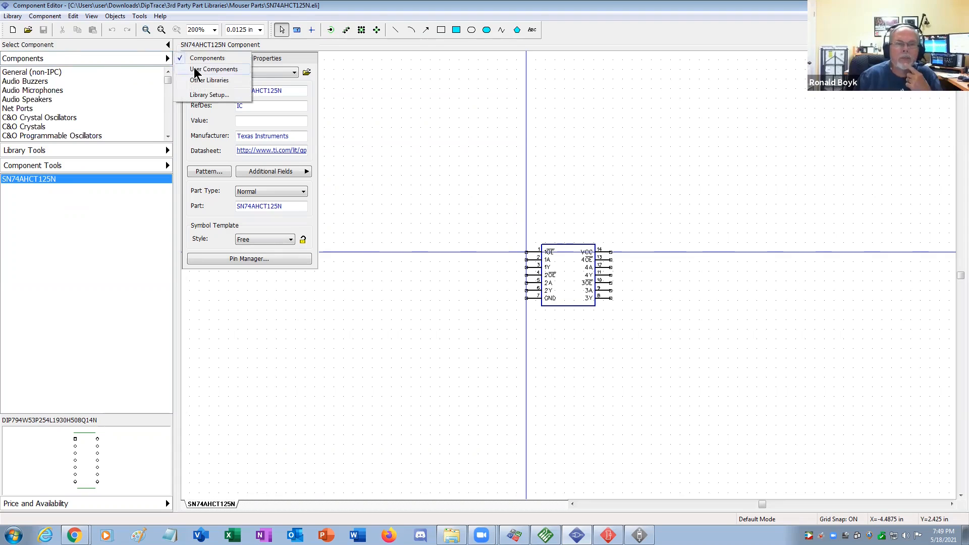
pyautogui.click(196, 71)
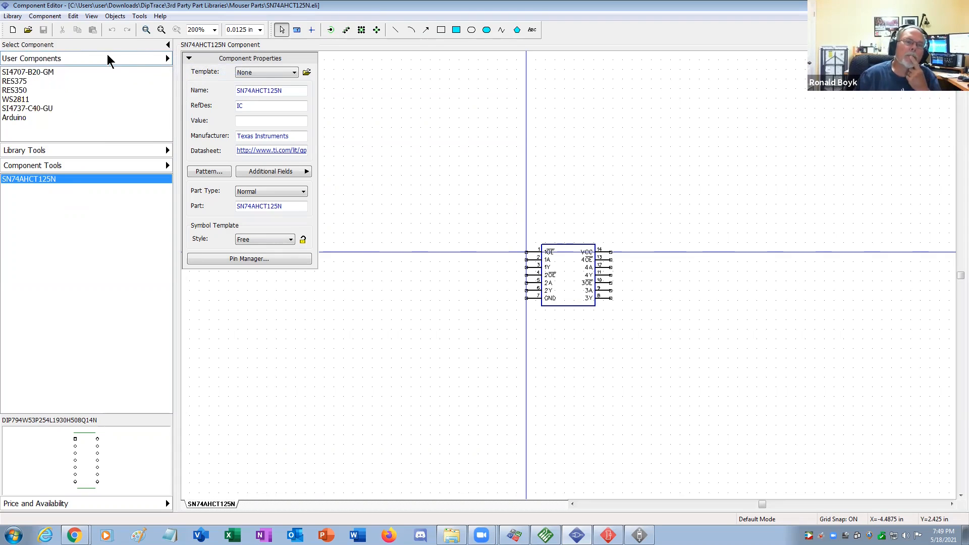
pyautogui.click(112, 63)
pyautogui.click(209, 81)
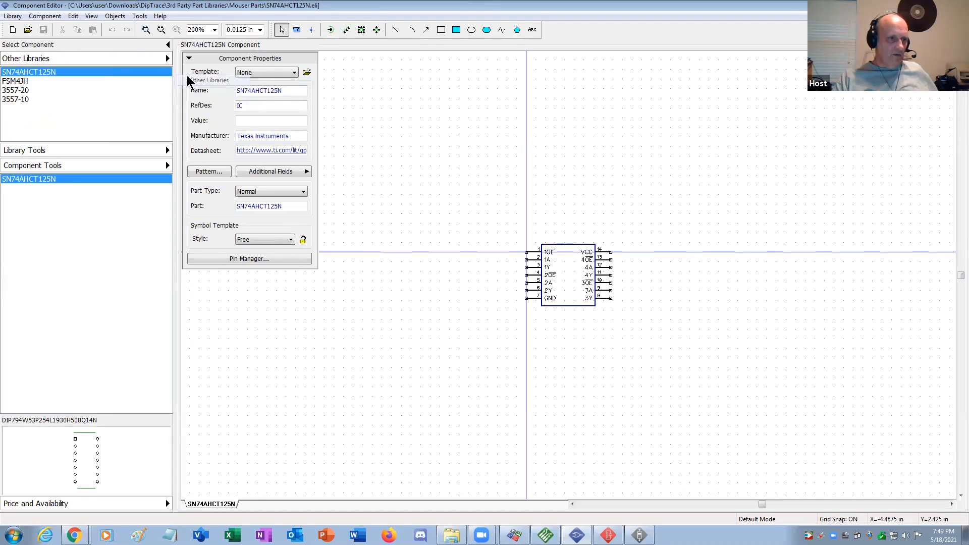
pyautogui.click(105, 62)
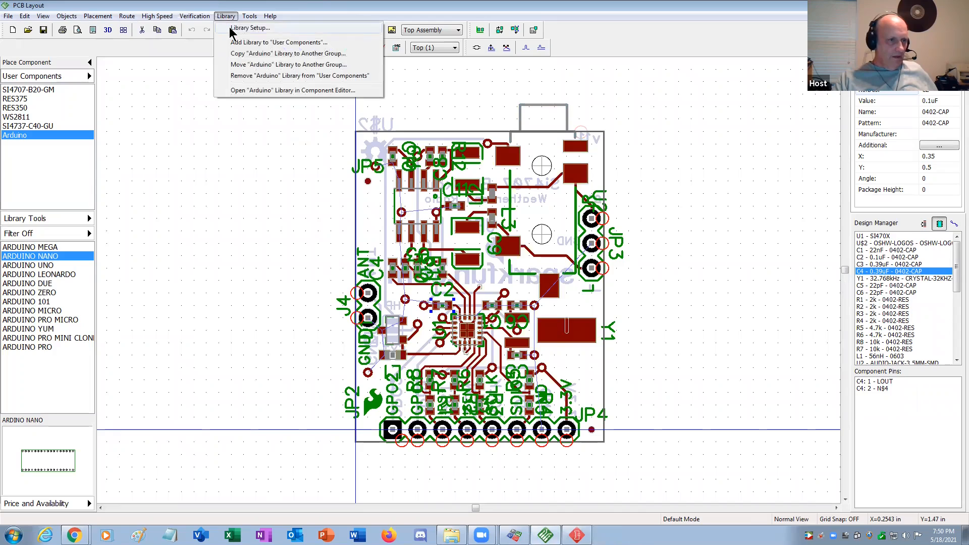
# Open Library Setup in PCB Layout and review the libraries in the User Patterns, Patterns, User Components and Project Libraries groups
pyautogui.click(250, 29)
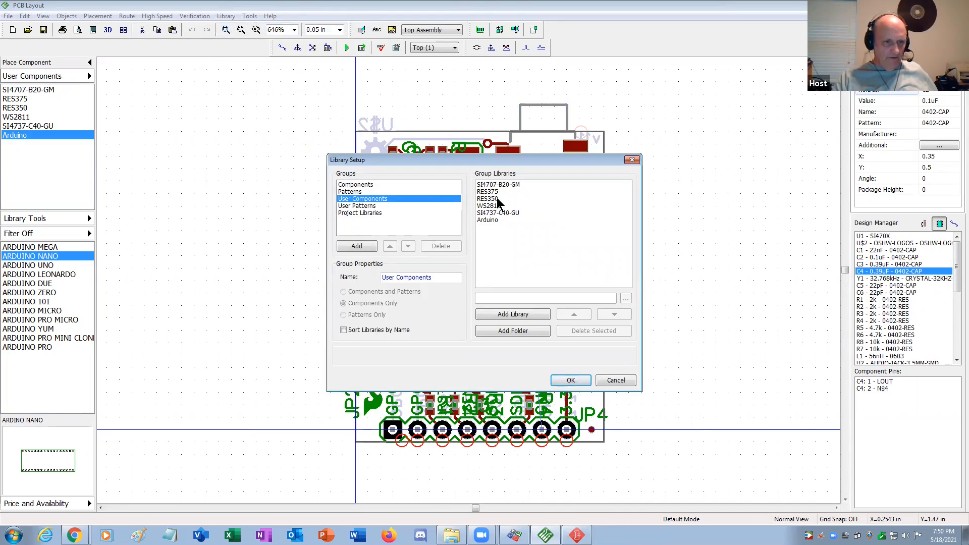
pyautogui.click(376, 206)
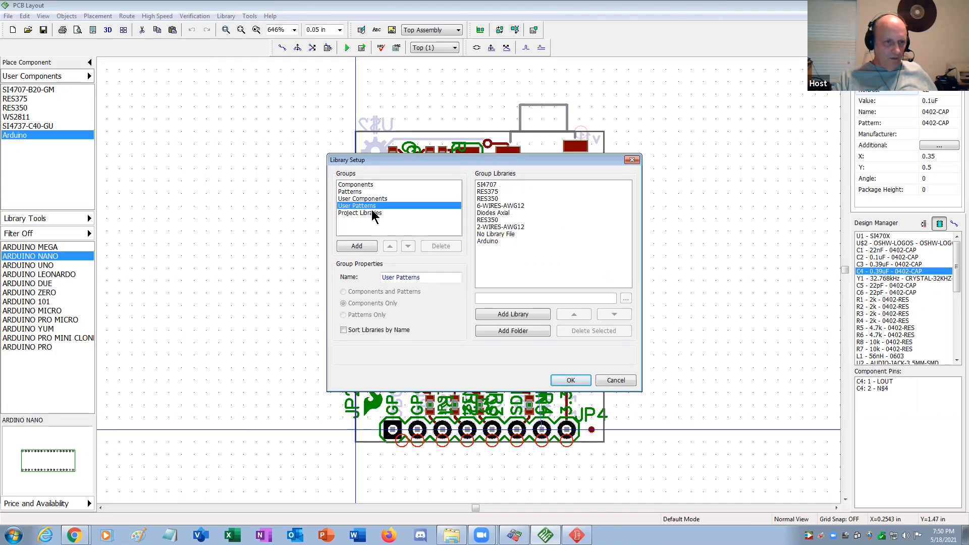
pyautogui.click(374, 213)
pyautogui.click(359, 193)
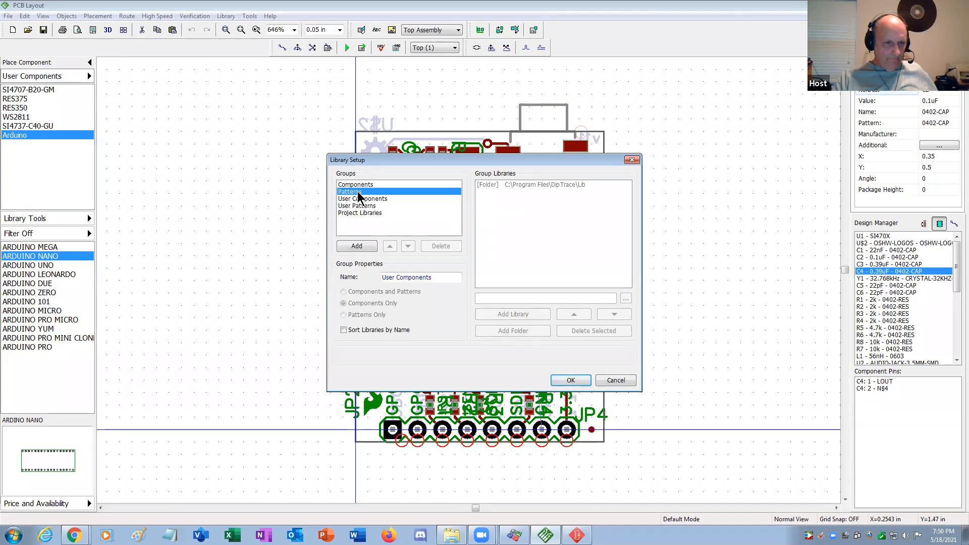
pyautogui.click(361, 199)
pyautogui.click(365, 206)
pyautogui.click(367, 213)
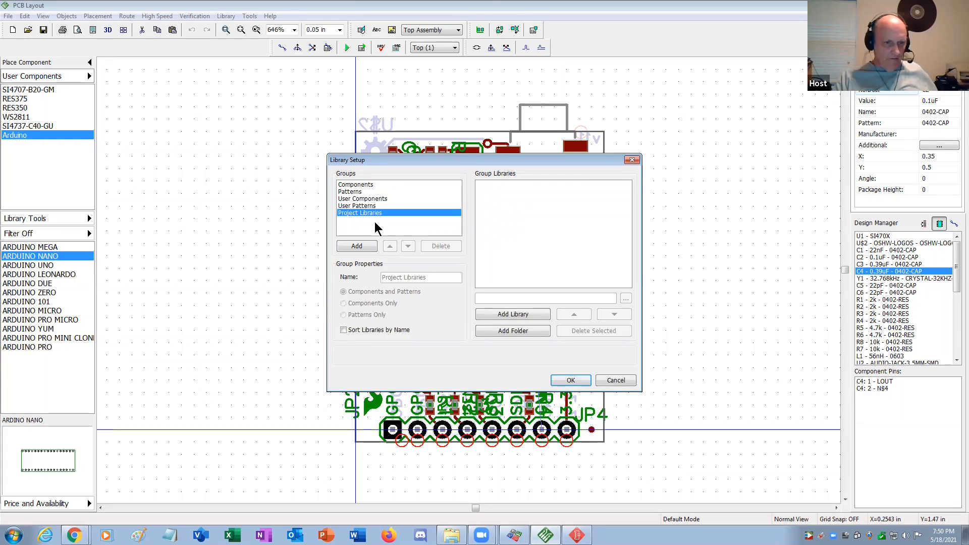
# Add a new library group and name it SN74AHCT125N
pyautogui.click(360, 247)
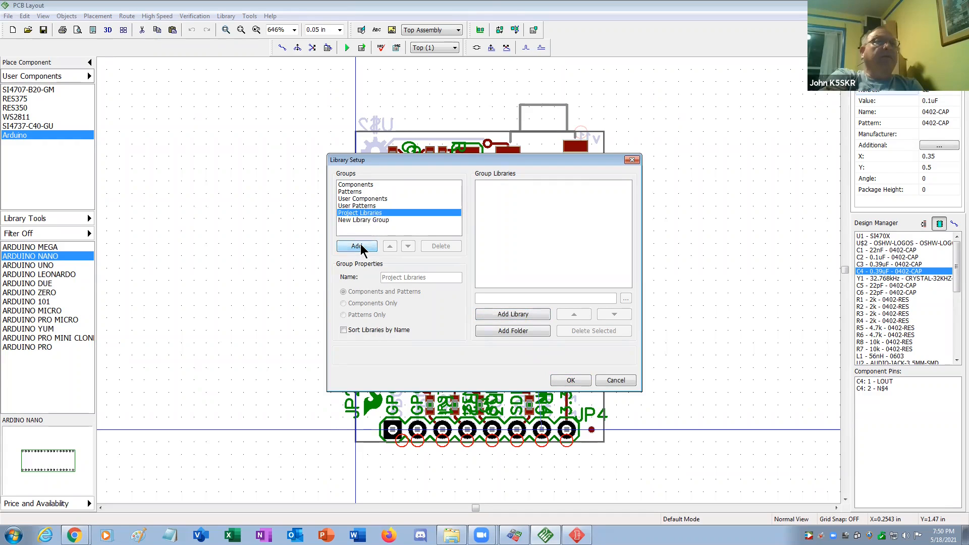
pyautogui.click(368, 220)
pyautogui.moveTo(435, 278); pyautogui.dragTo(352, 262)
pyautogui.write('SN74AHCT125N')
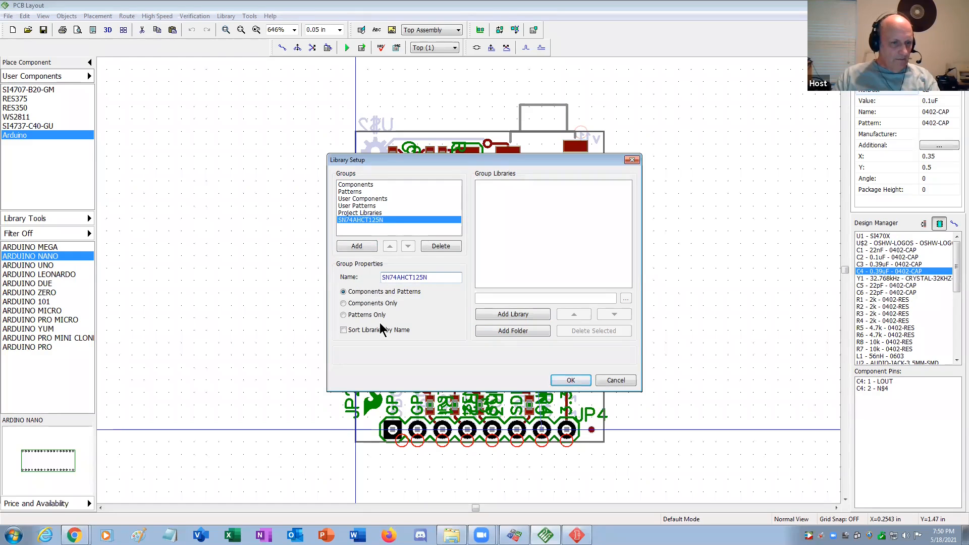
# Add the SN74AHCT125N.eli library from the Mouser Parts folder to the SN74AHCT125N group and accept the library setup
pyautogui.click(500, 316)
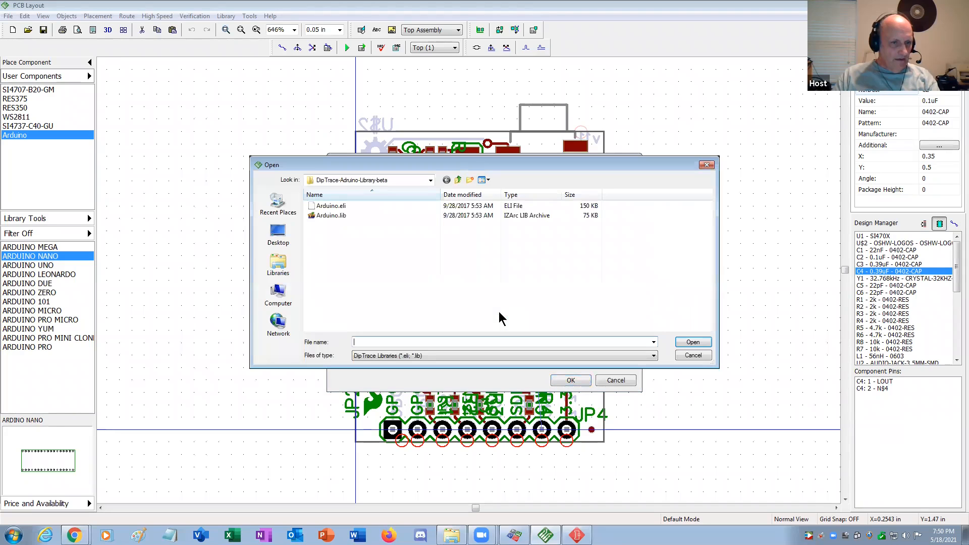
pyautogui.click(458, 179)
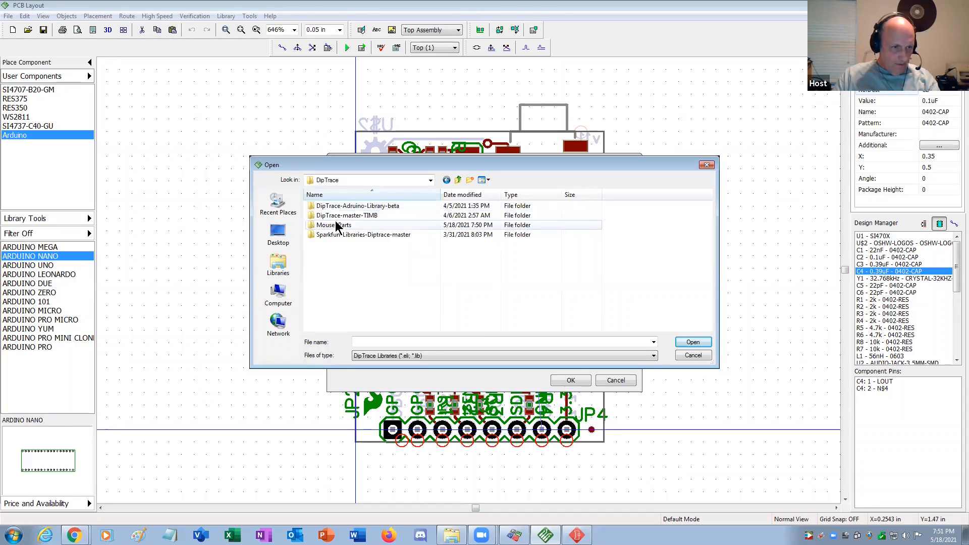
pyautogui.doubleClick(334, 225)
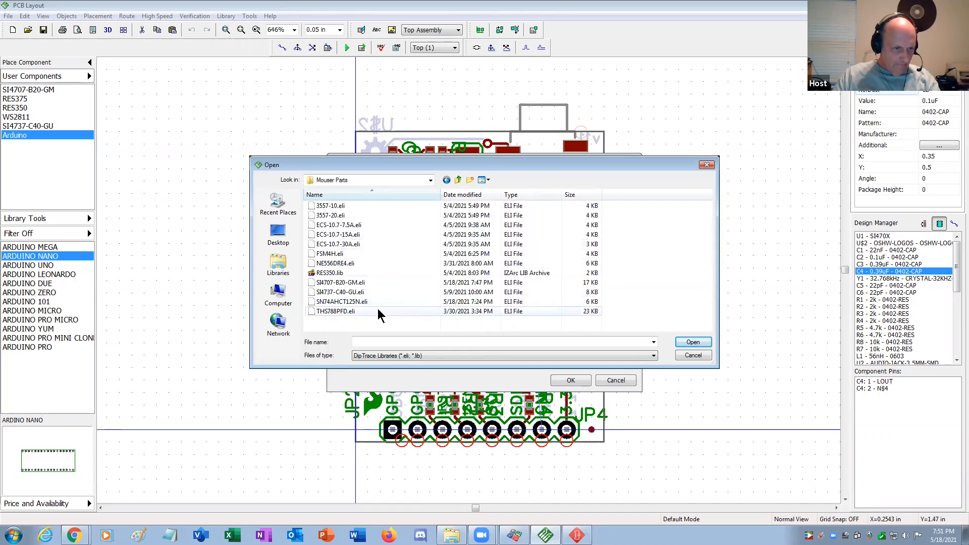
pyautogui.click(361, 302)
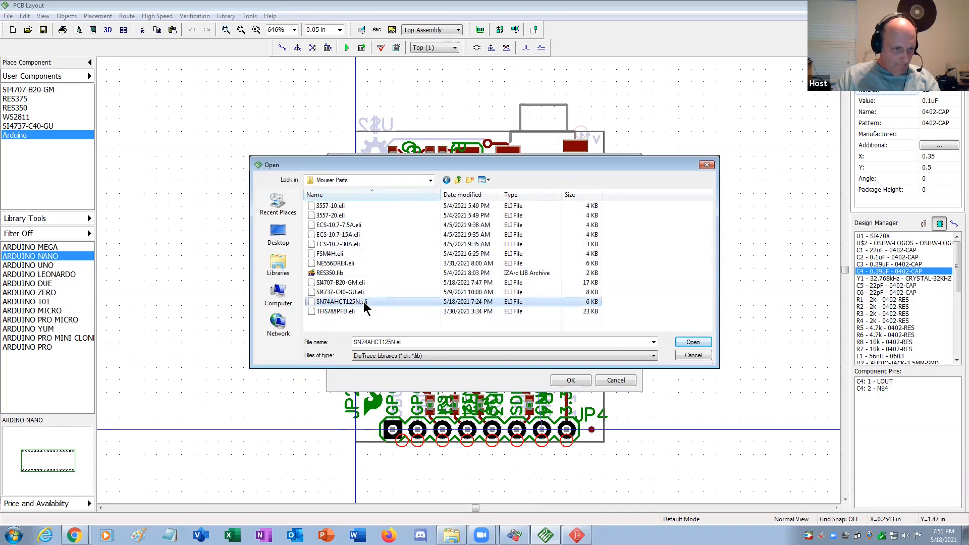
pyautogui.click(692, 345)
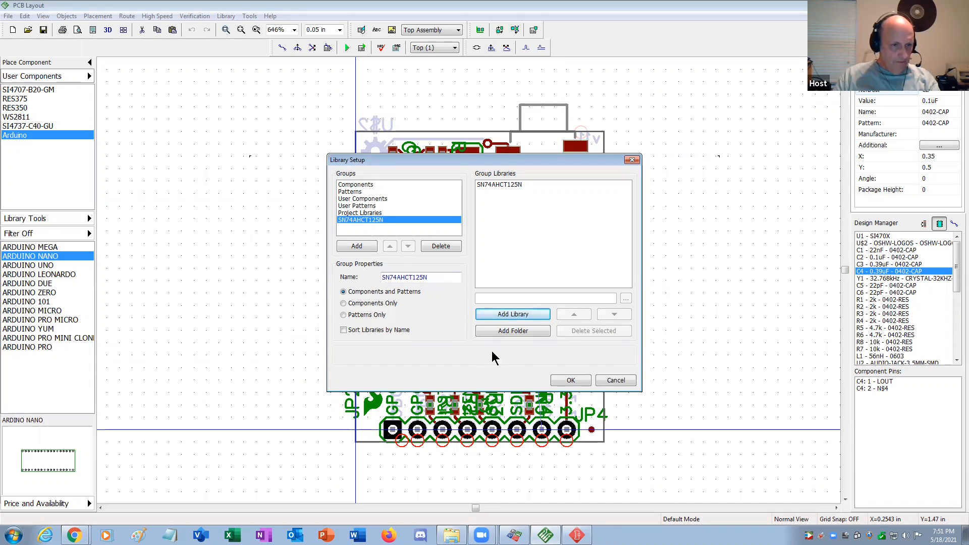
pyautogui.click(571, 380)
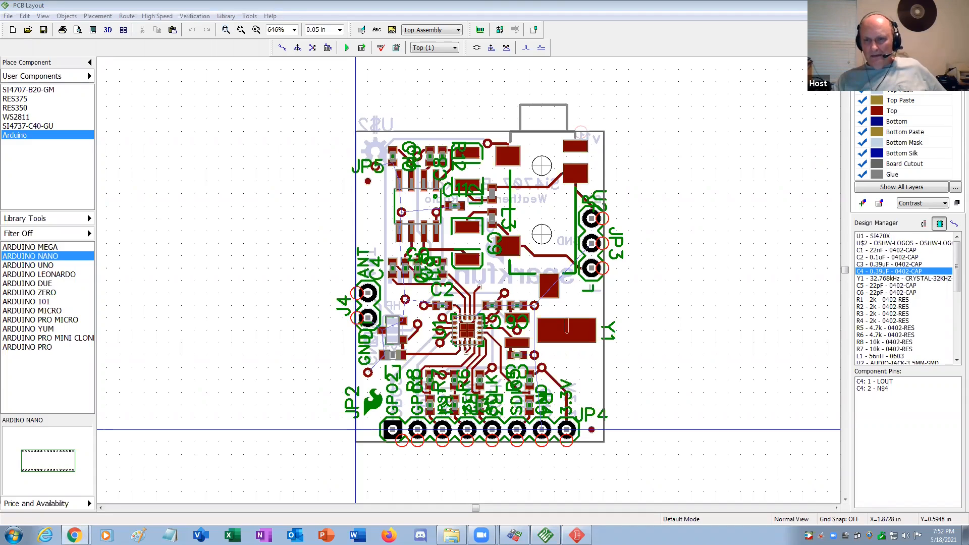
# Switch the component list to the Components group and display its RF Receivers library
pyautogui.click(63, 71)
pyautogui.click(113, 76)
pyautogui.scroll(-10, 92, 200)
pyautogui.scroll(-10, 92, 201)
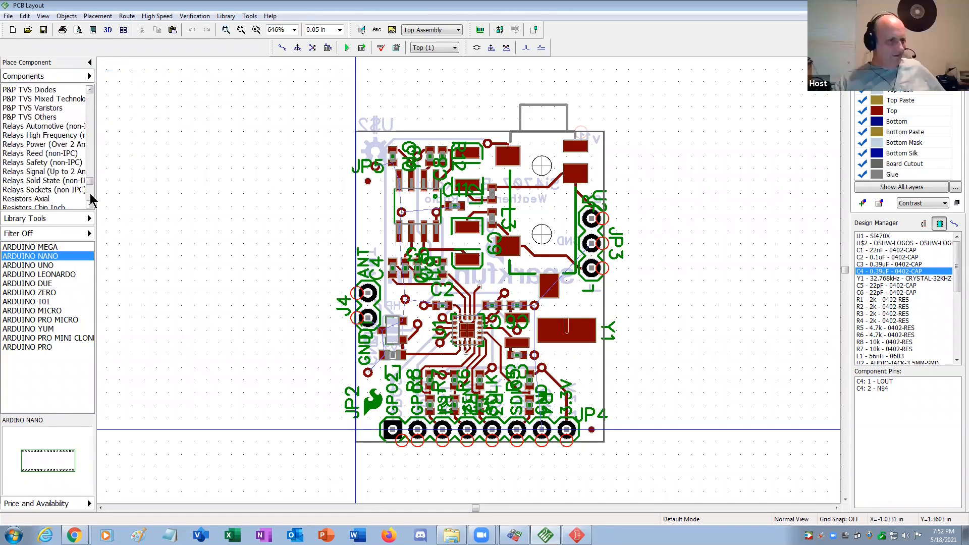
pyautogui.scroll(-4, 93, 200)
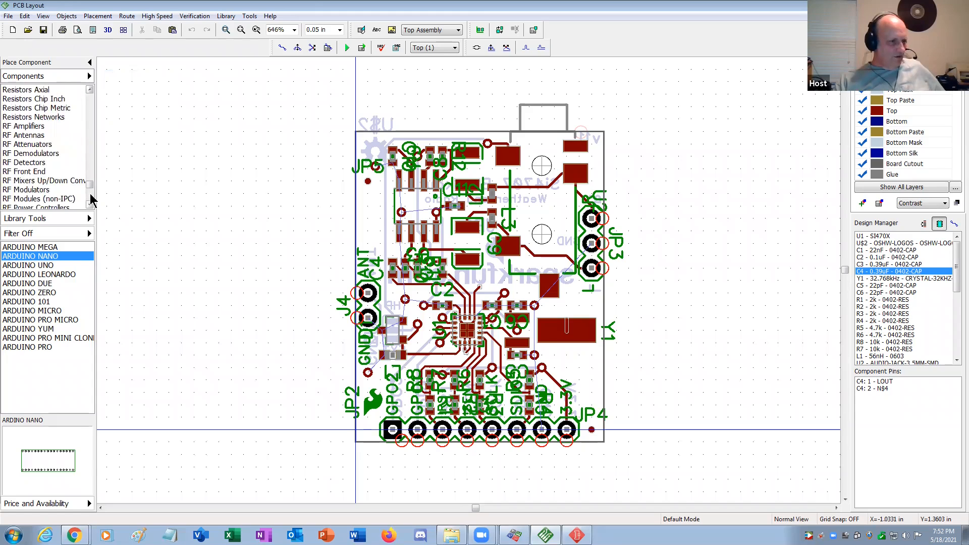
pyautogui.click(90, 205)
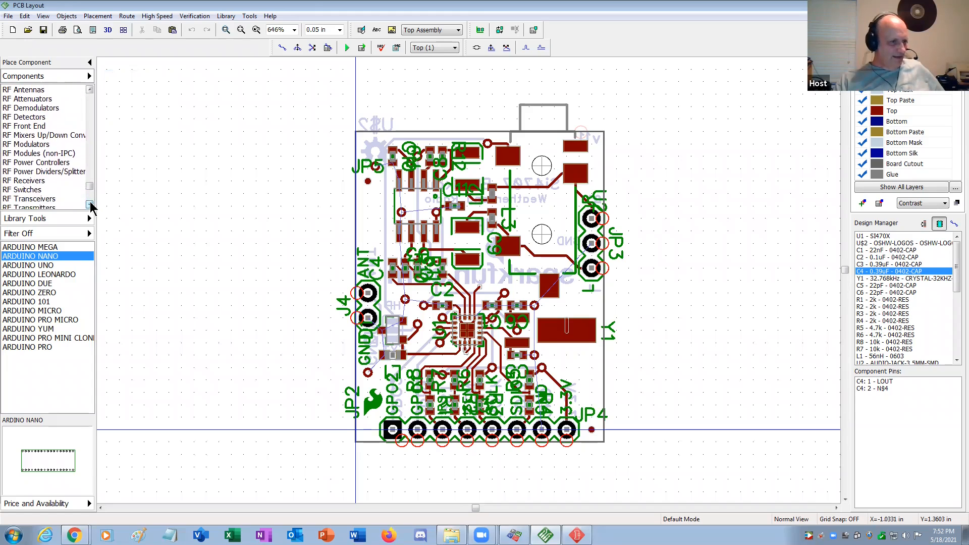
pyautogui.click(29, 181)
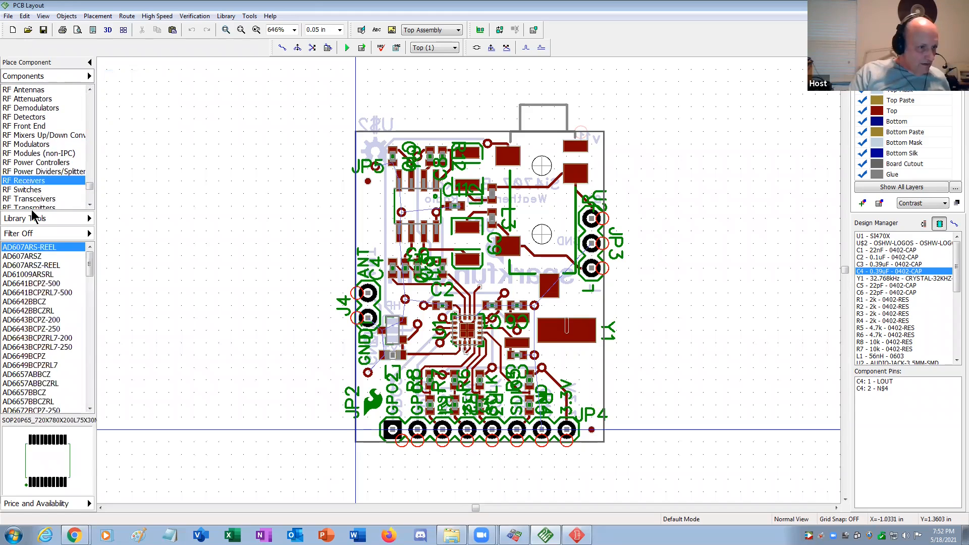
# Preview the patterns of the Si4707-B20-GM, Si4730-D50-GM and Si4730-D60-GM receivers
pyautogui.click(92, 385)
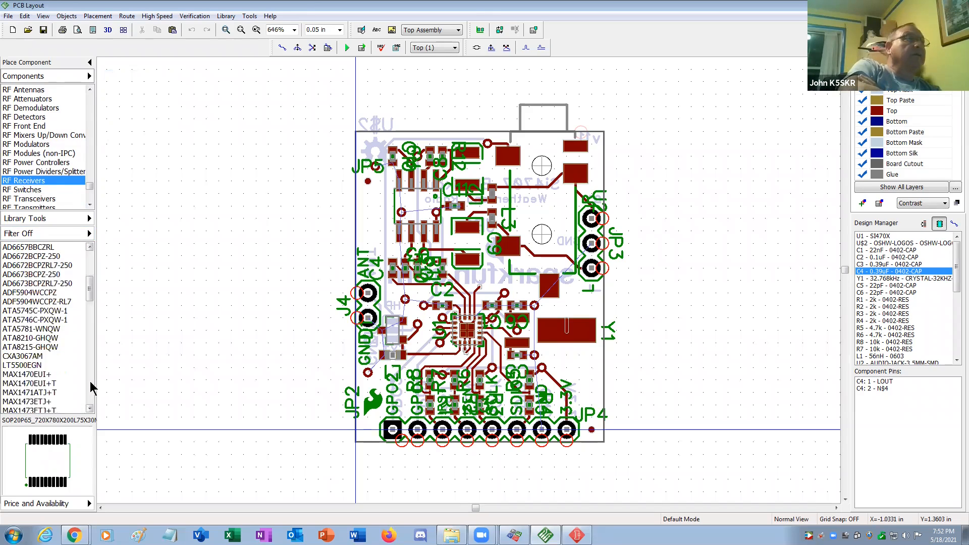
pyautogui.click(91, 387)
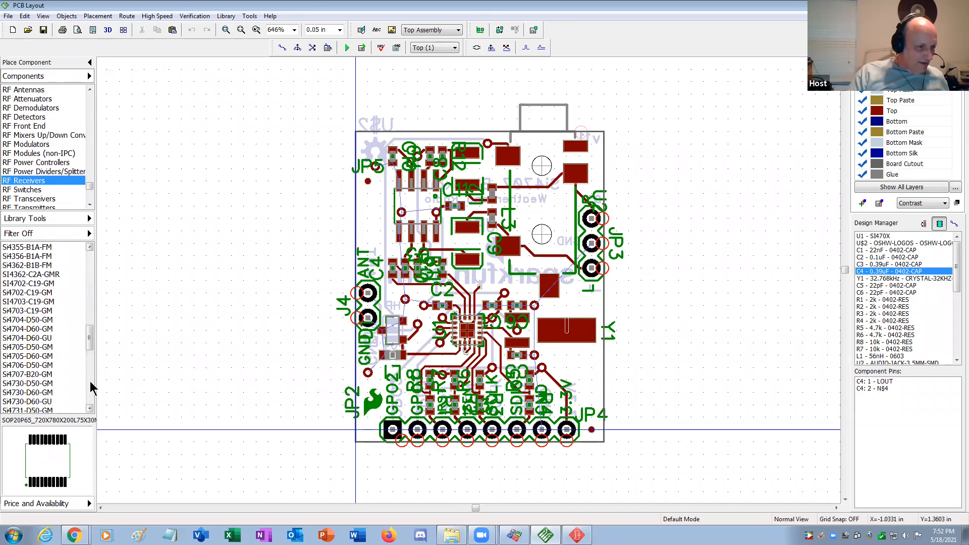
pyautogui.click(29, 375)
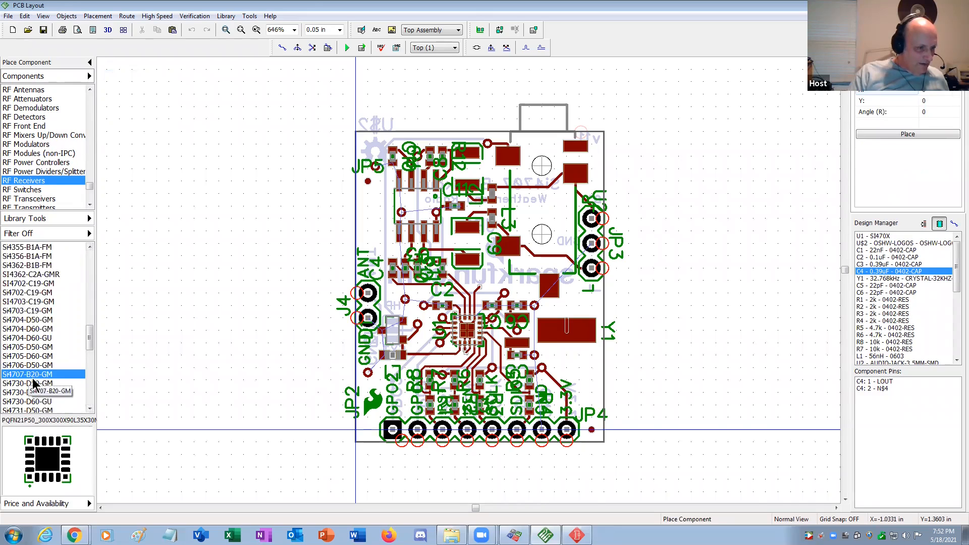
pyautogui.click(34, 384)
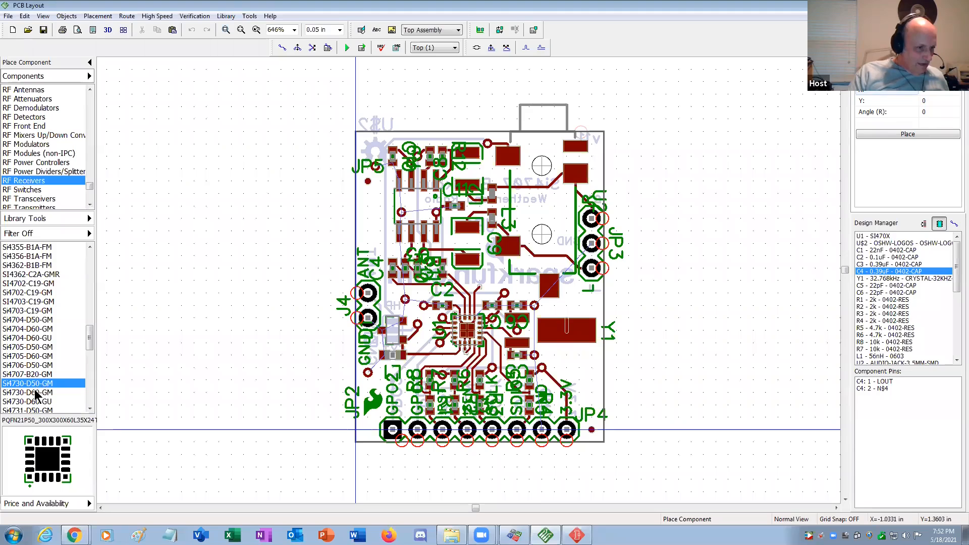
pyautogui.click(36, 393)
pyautogui.scroll(-3, 37, 398)
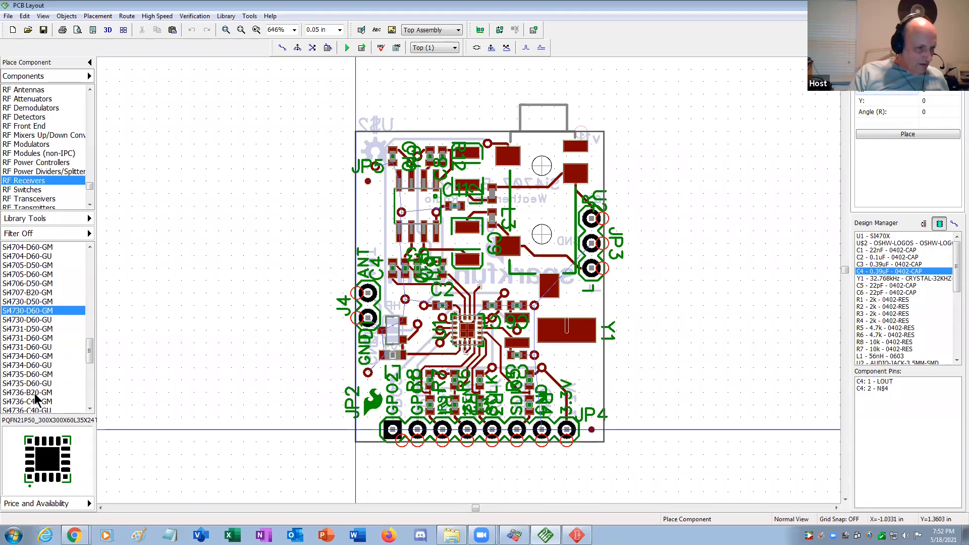
# Place one Si4730-D60-GU receiver in the empty area left of the board outline and end placement
pyautogui.click(17, 320)
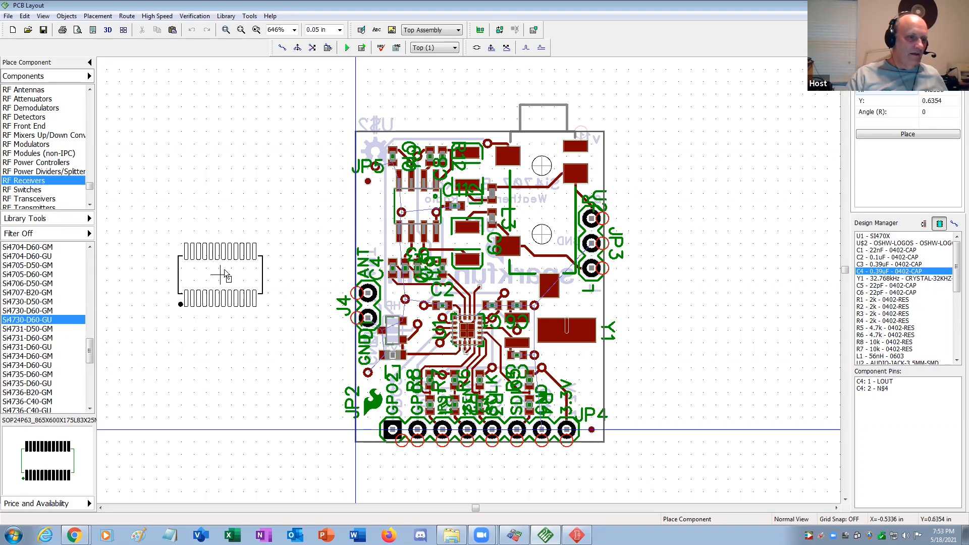
pyautogui.click(240, 261)
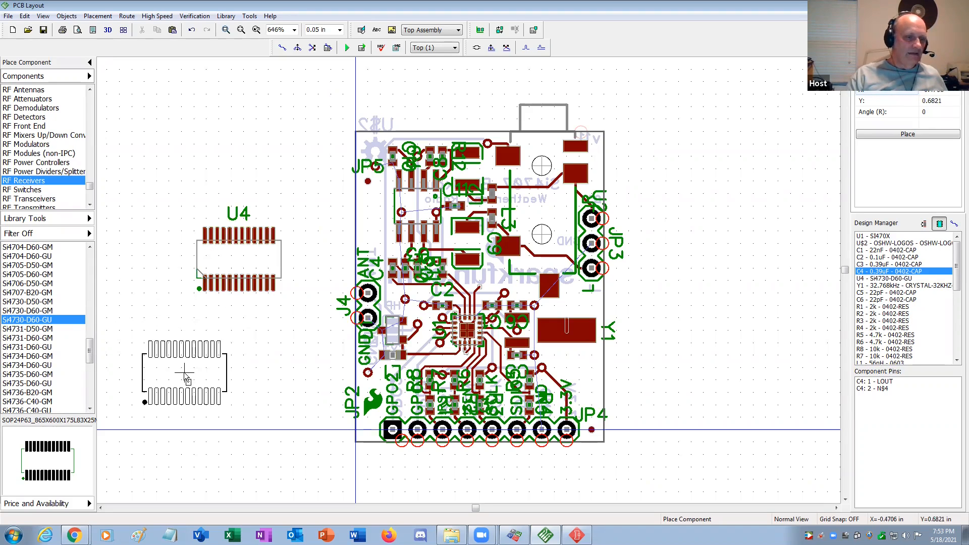
pyautogui.press('Escape')
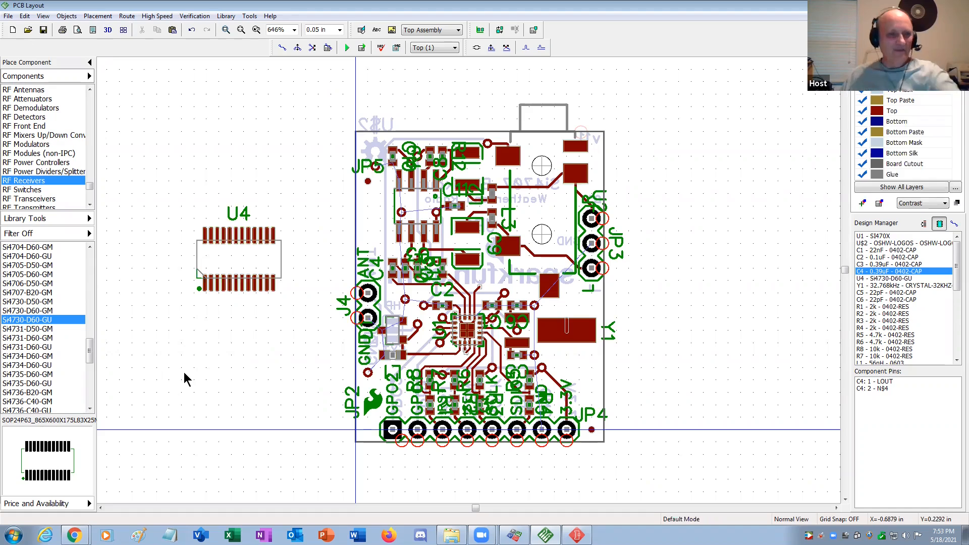
# Review the board's size, hole and object counts in the layout information, and close it
pyautogui.click(9, 15)
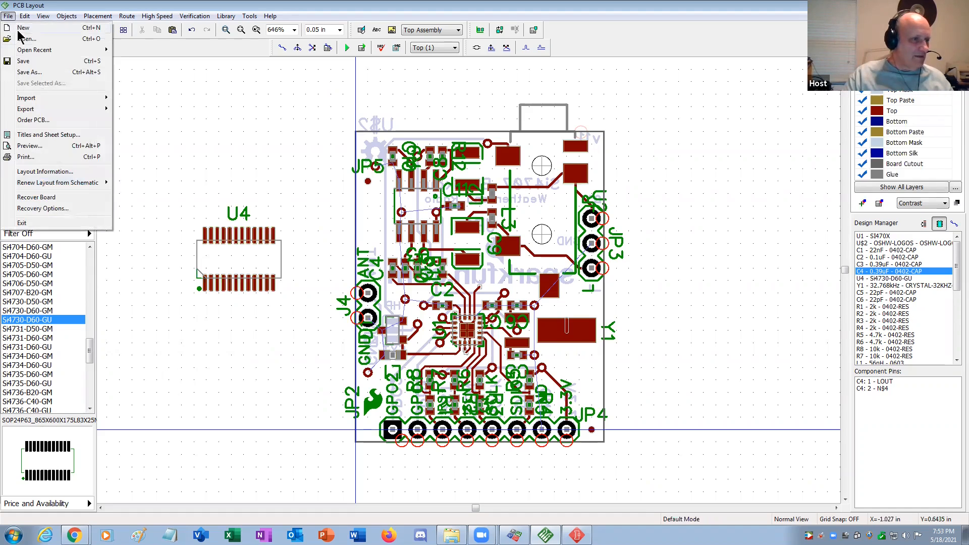
pyautogui.click(36, 171)
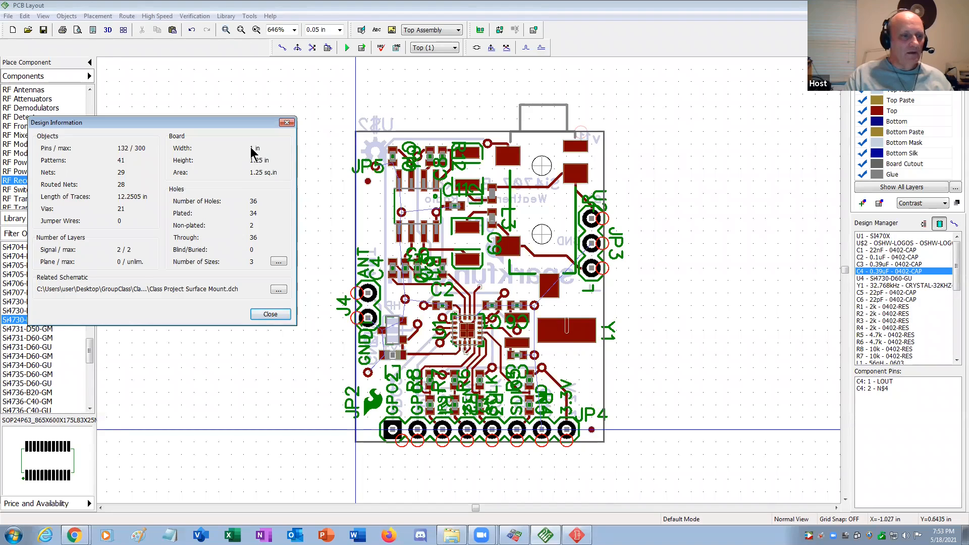
pyautogui.click(268, 317)
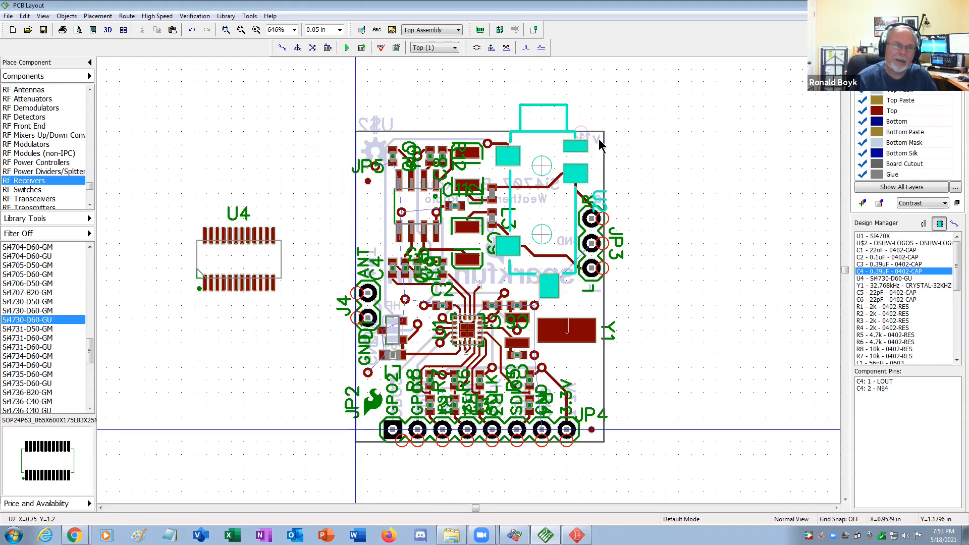
# Move receiver U4 up beside the board outline's upper left edge, to about X -0.22, Y 0.95 in, and deselect it
pyautogui.click(238, 260)
pyautogui.moveTo(253, 270); pyautogui.dragTo(314, 202)
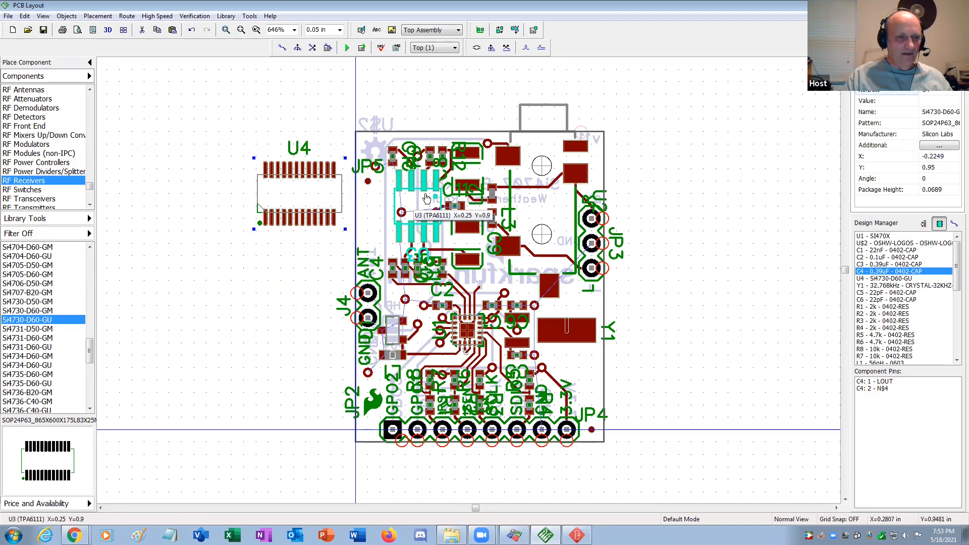
pyautogui.click(272, 239)
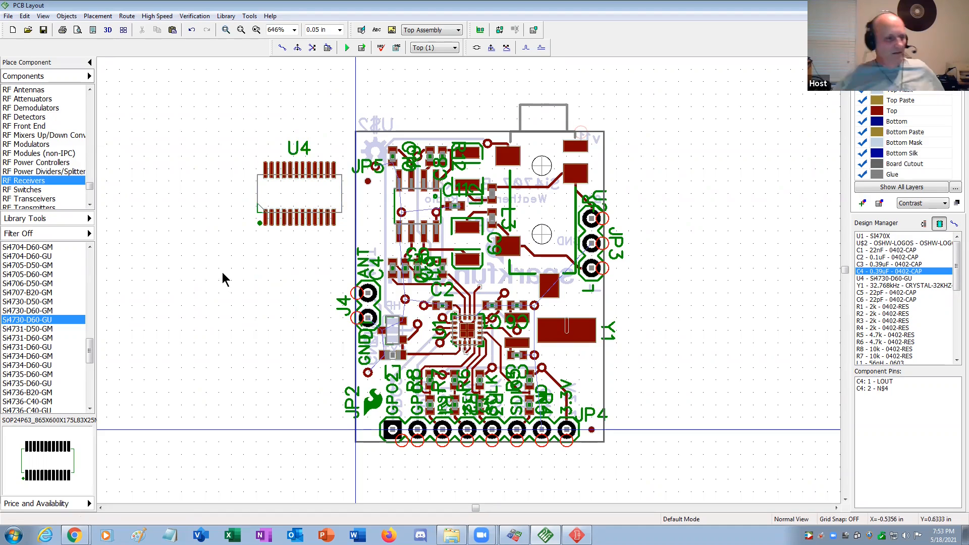
# Preview the patterns of the Si4731-D60-GM, Si4731-D60-GU, Si4736-C40-GM and Si4736-C40-GU receivers
pyautogui.click(50, 329)
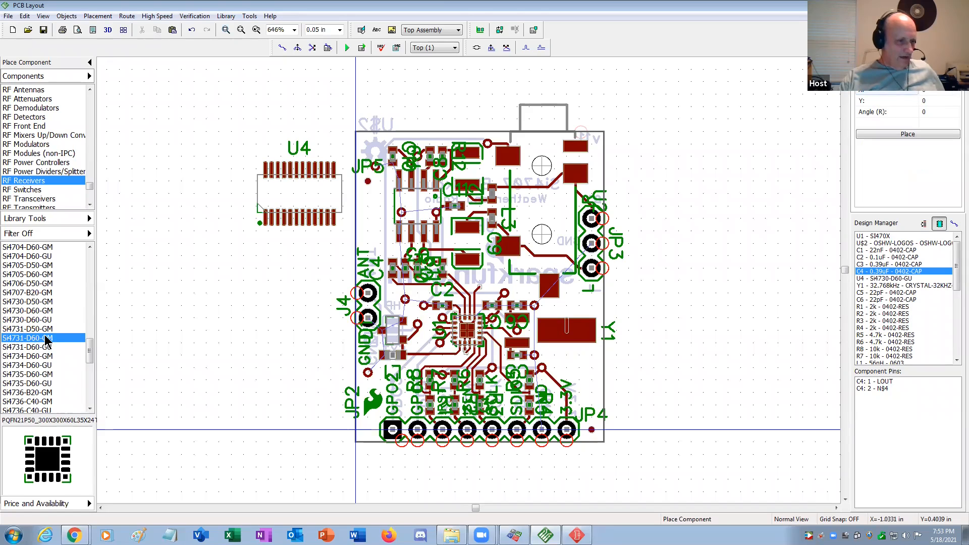
pyautogui.click(45, 348)
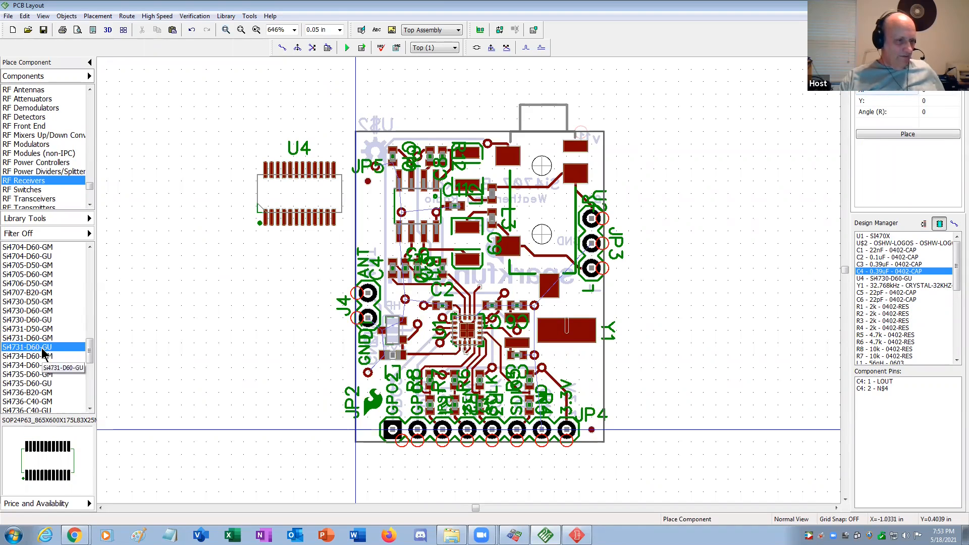
pyautogui.click(76, 402)
pyautogui.scroll(-3, 79, 402)
pyautogui.scroll(-2, 77, 401)
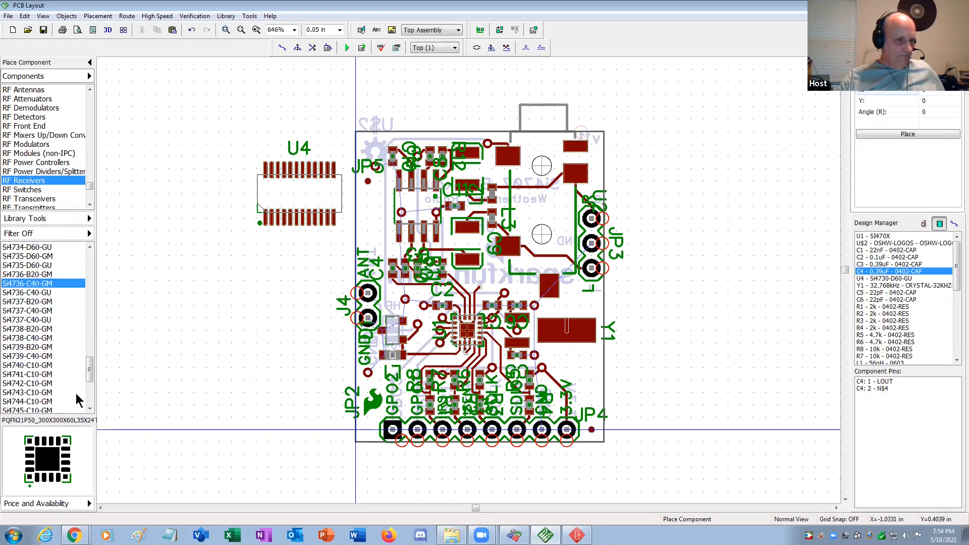
pyautogui.click(31, 294)
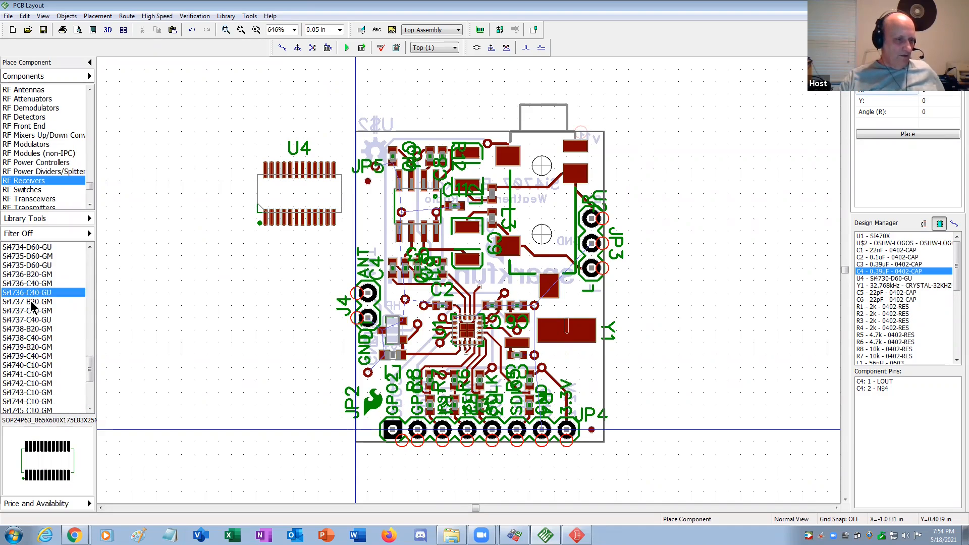
# Place one Si4737-C40-GM receiver directly below U4, outside the board outline, and end placement
pyautogui.click(31, 310)
pyautogui.moveTo(51, 462); pyautogui.dragTo(286, 289)
pyautogui.click(287, 289)
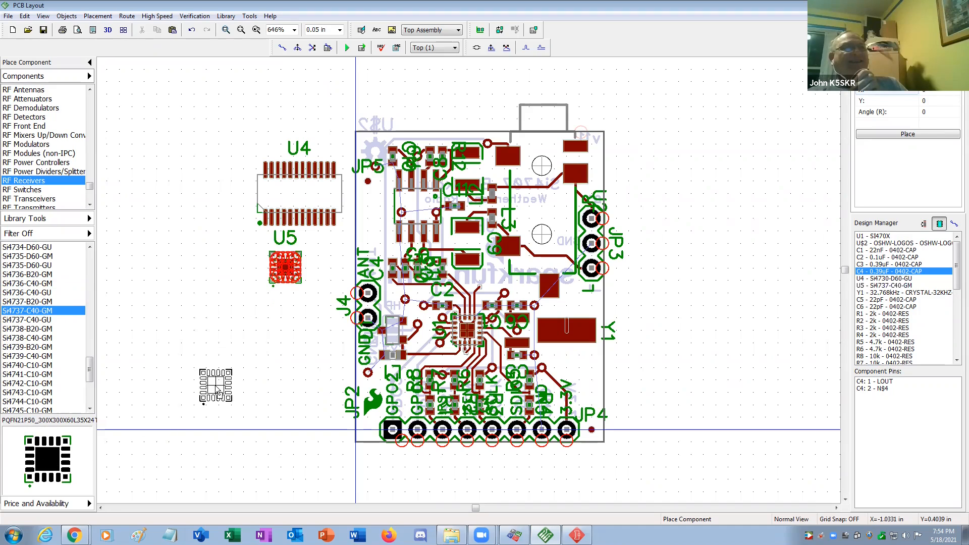
pyautogui.press('Escape')
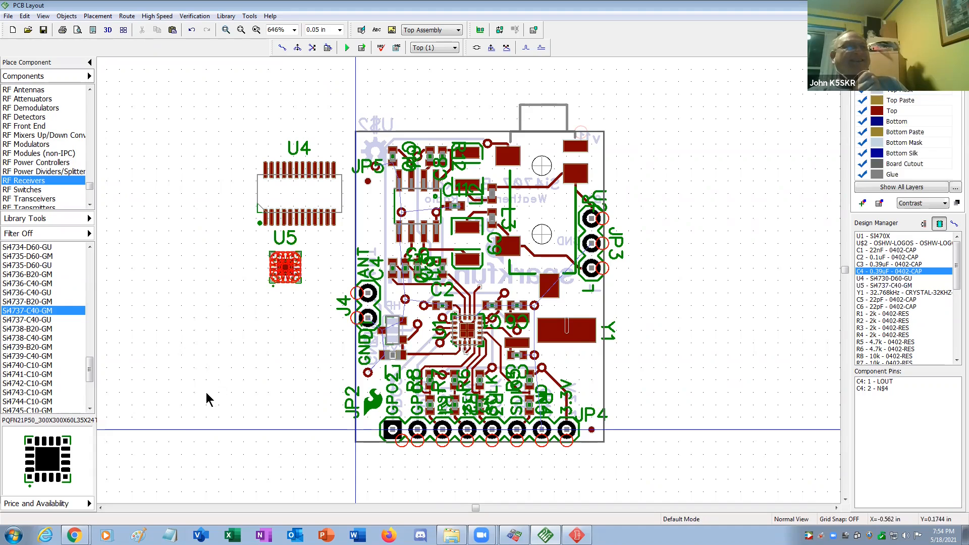